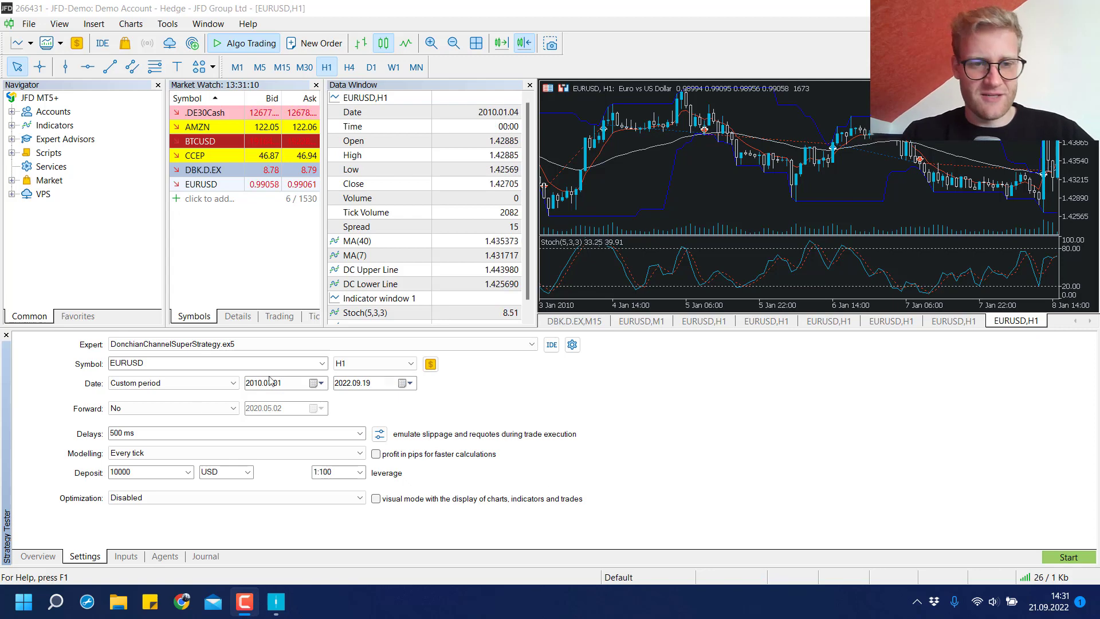
# Review the Strategy Tester settings for DonchianChannelSuperStrategy.ex5, including the expert, symbol, timeframe, test dates and deposit
pyautogui.click(229, 452)
pyautogui.click(172, 463)
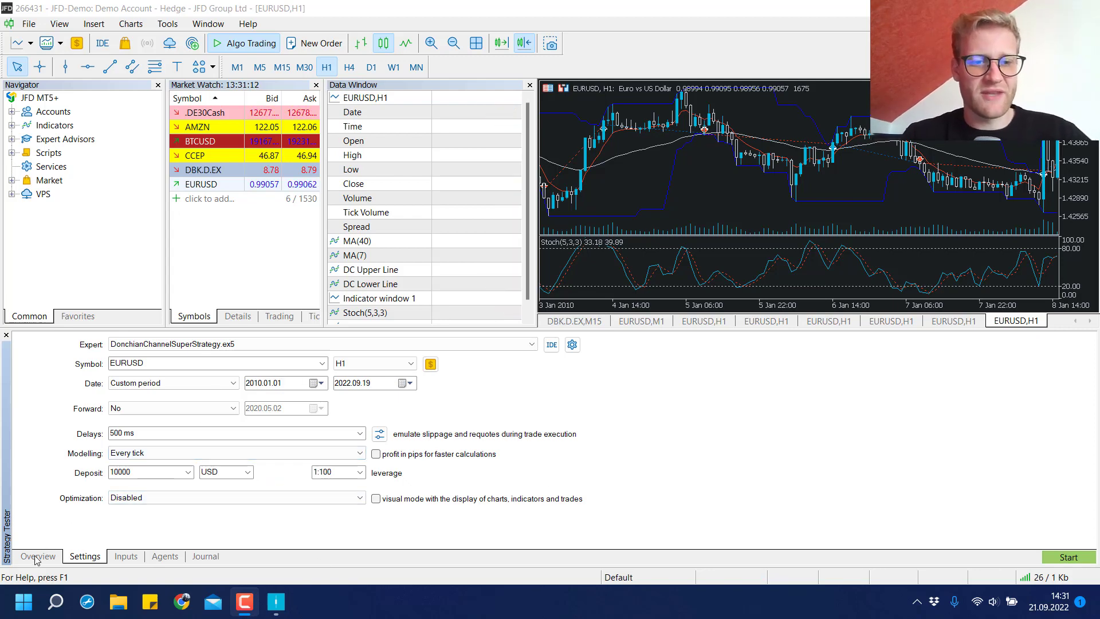
pyautogui.click(37, 555)
pyautogui.click(85, 556)
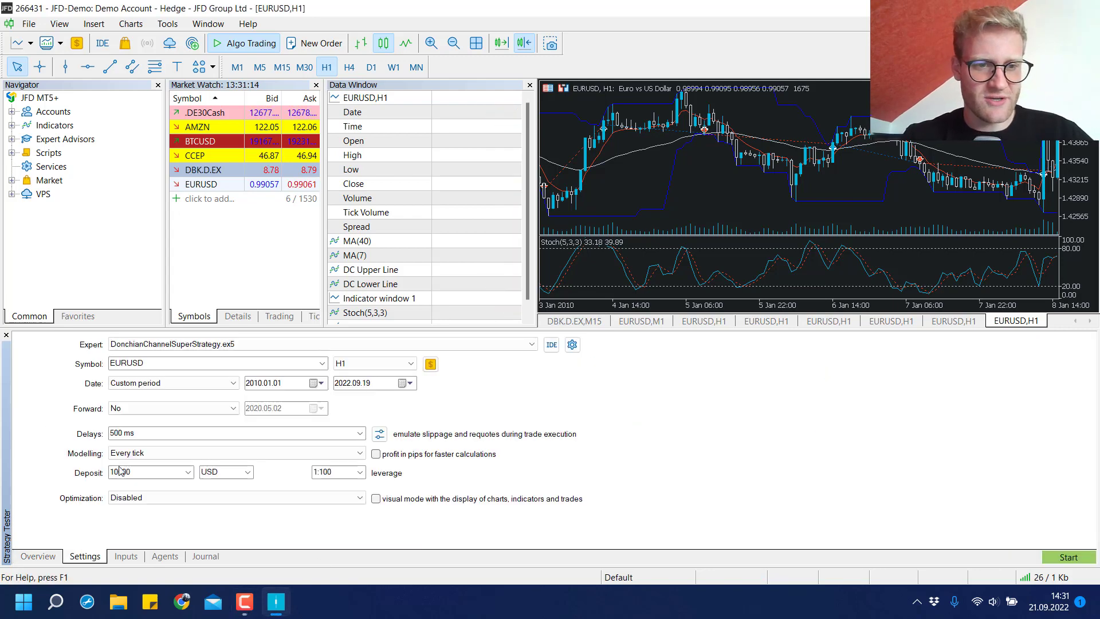
pyautogui.click(181, 346)
pyautogui.click(181, 346)
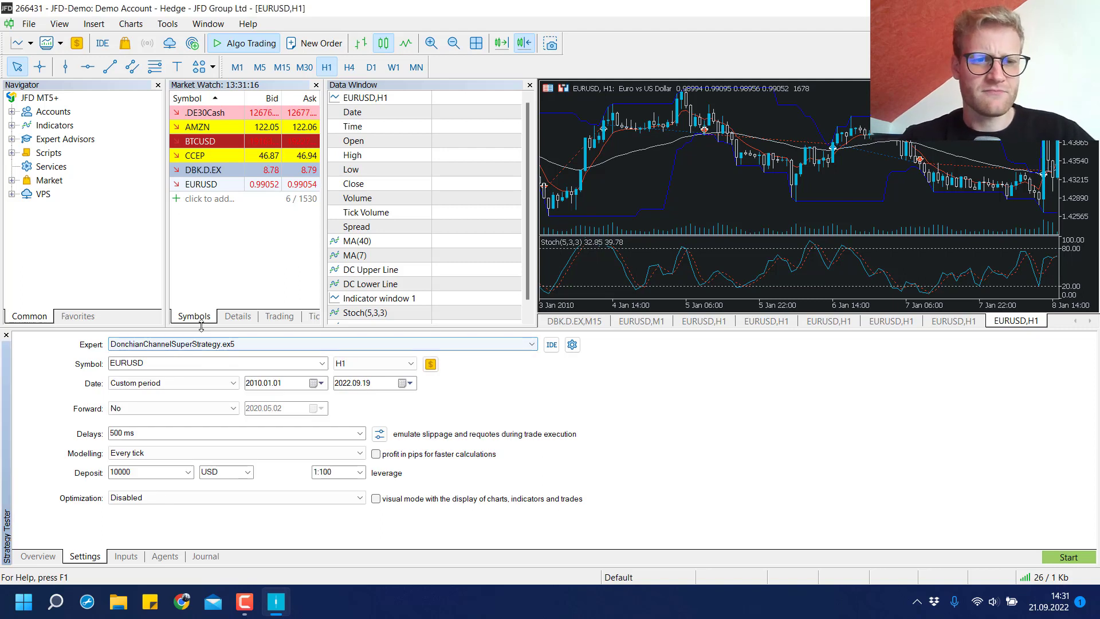
pyautogui.click(176, 361)
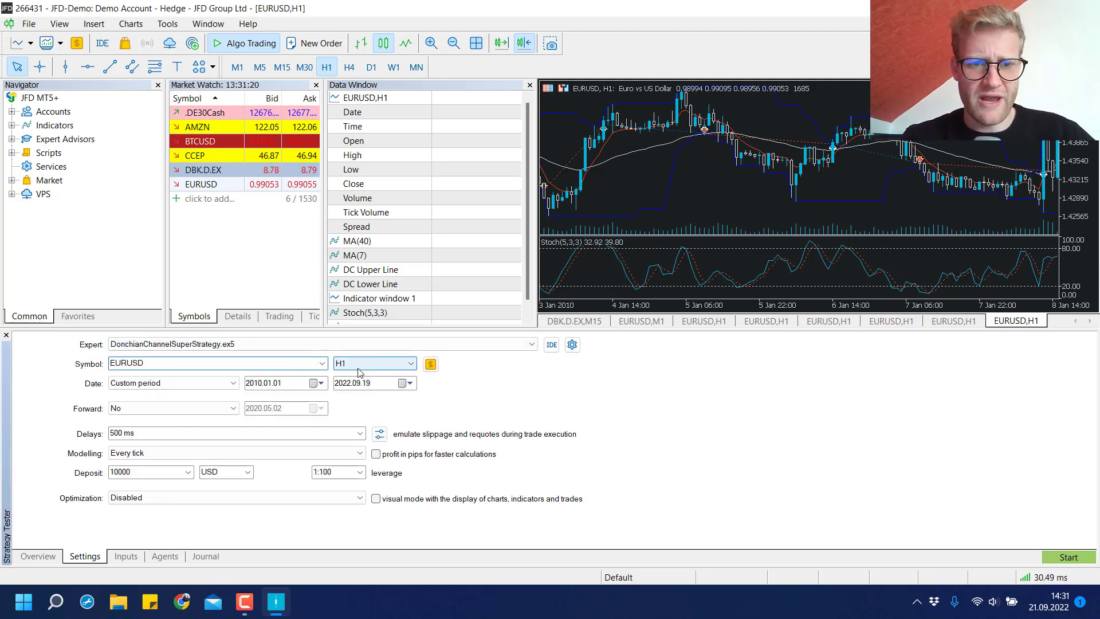
pyautogui.click(251, 386)
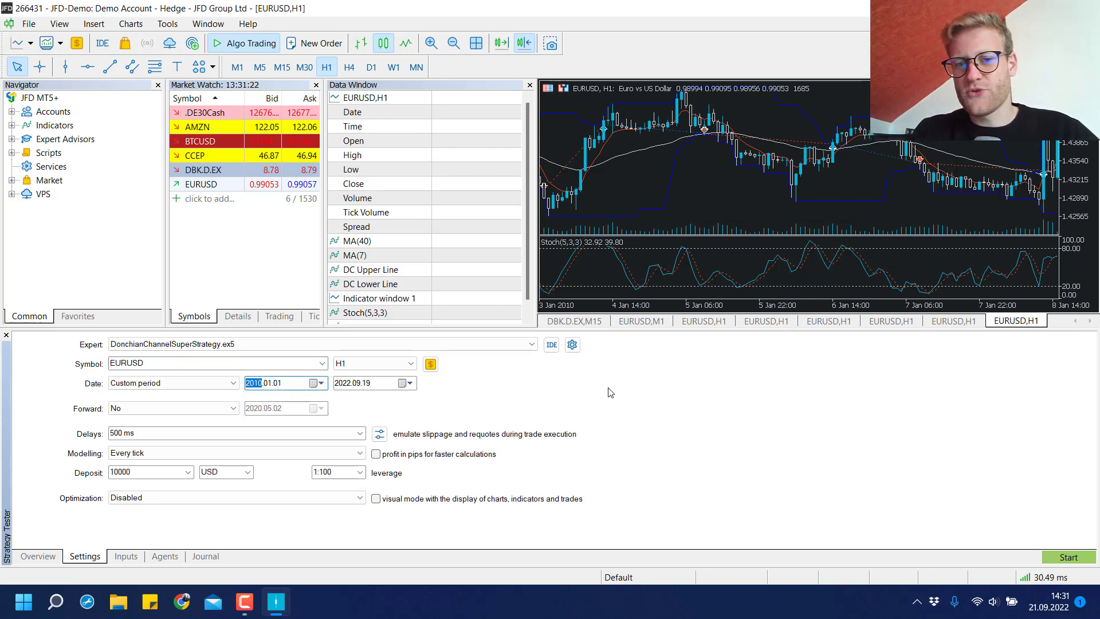
pyautogui.click(551, 108)
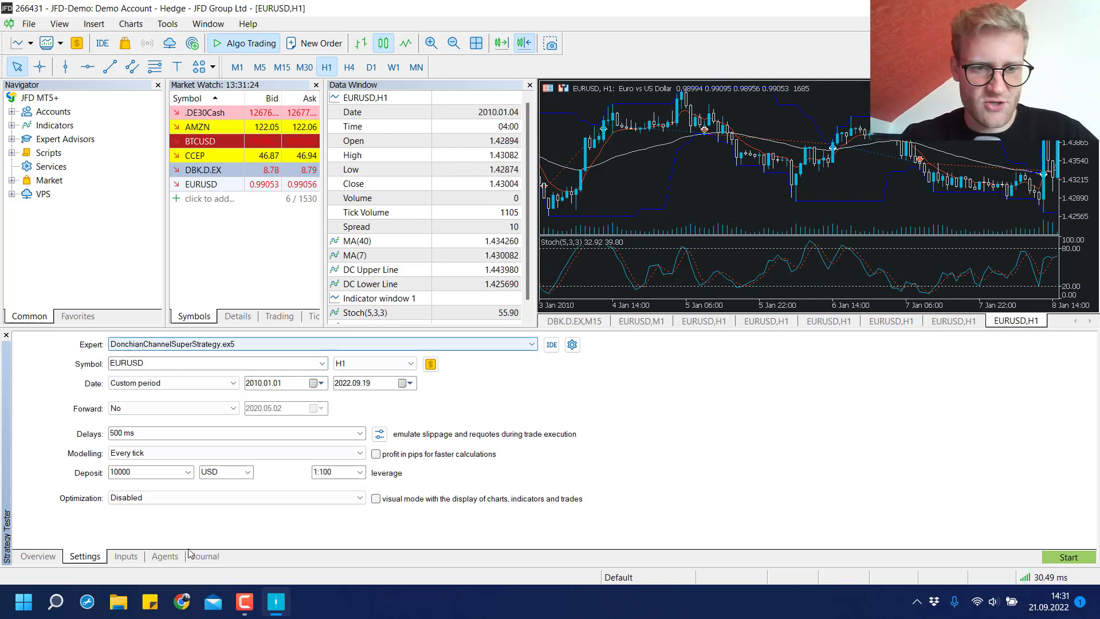
pyautogui.click(126, 557)
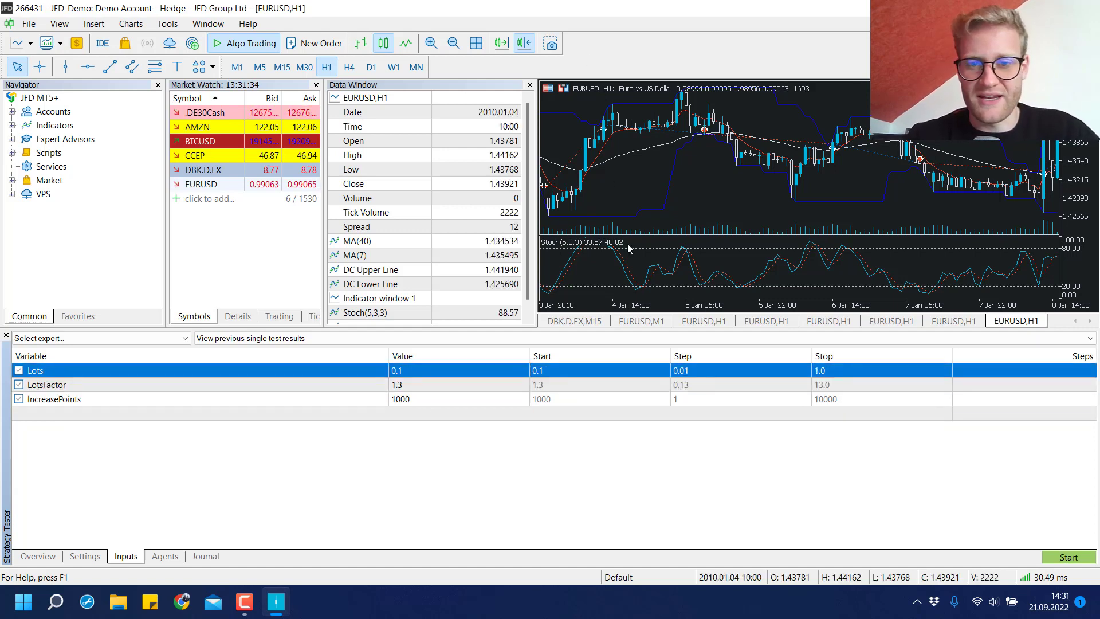
pyautogui.click(1065, 558)
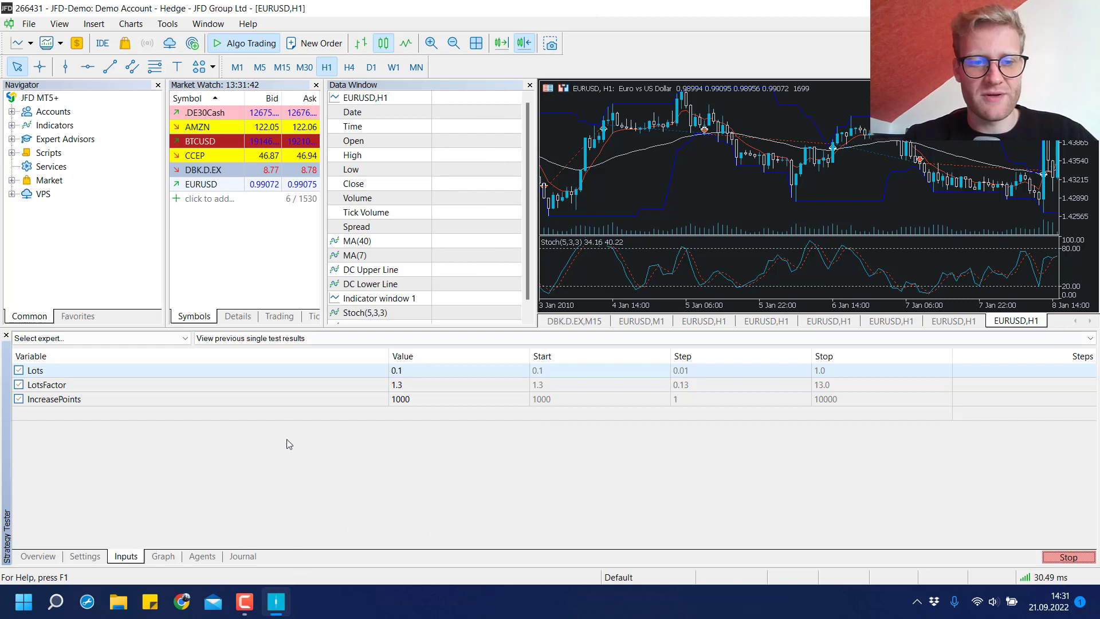
pyautogui.click(80, 559)
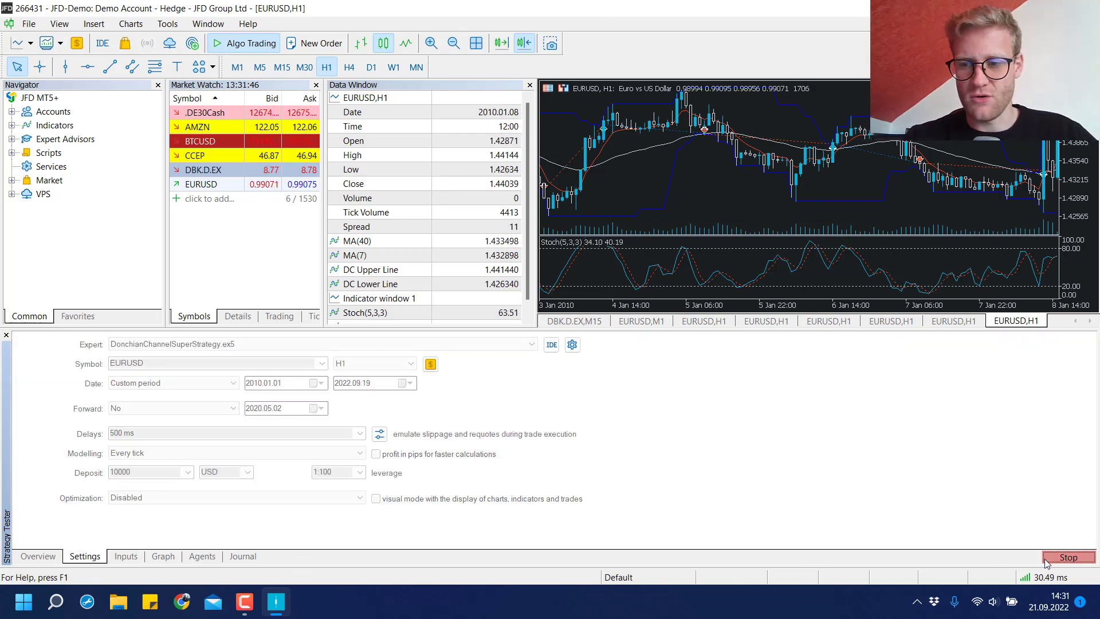
pyautogui.click(1066, 556)
# Enable visual mode with the display of charts, indicators and trades, start the backtest, and maximize the visualization window
pyautogui.click(376, 498)
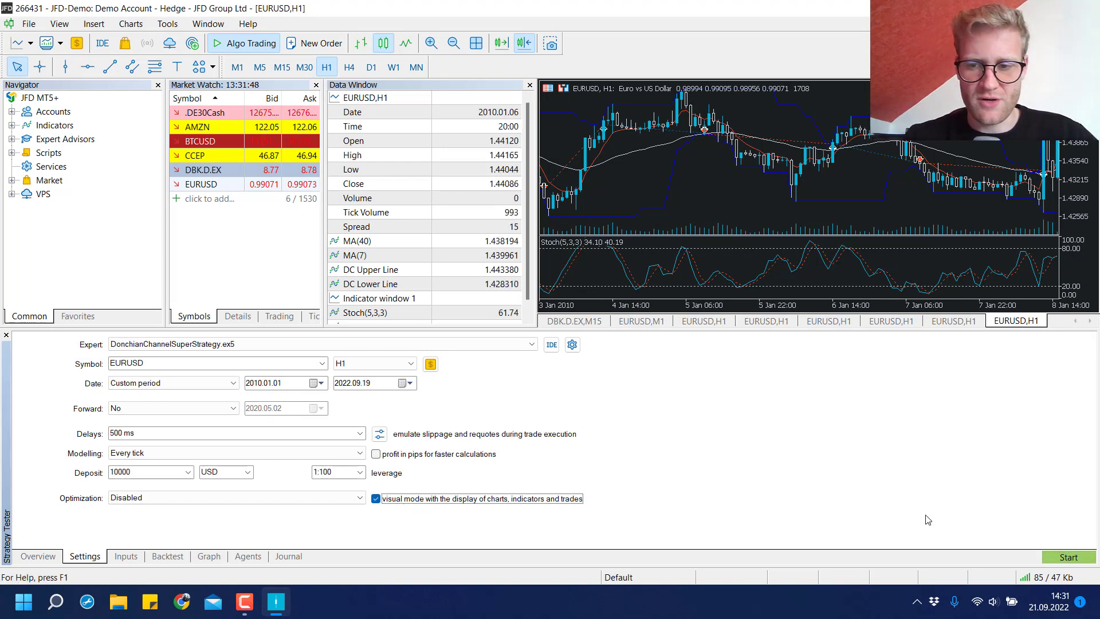
pyautogui.click(1067, 557)
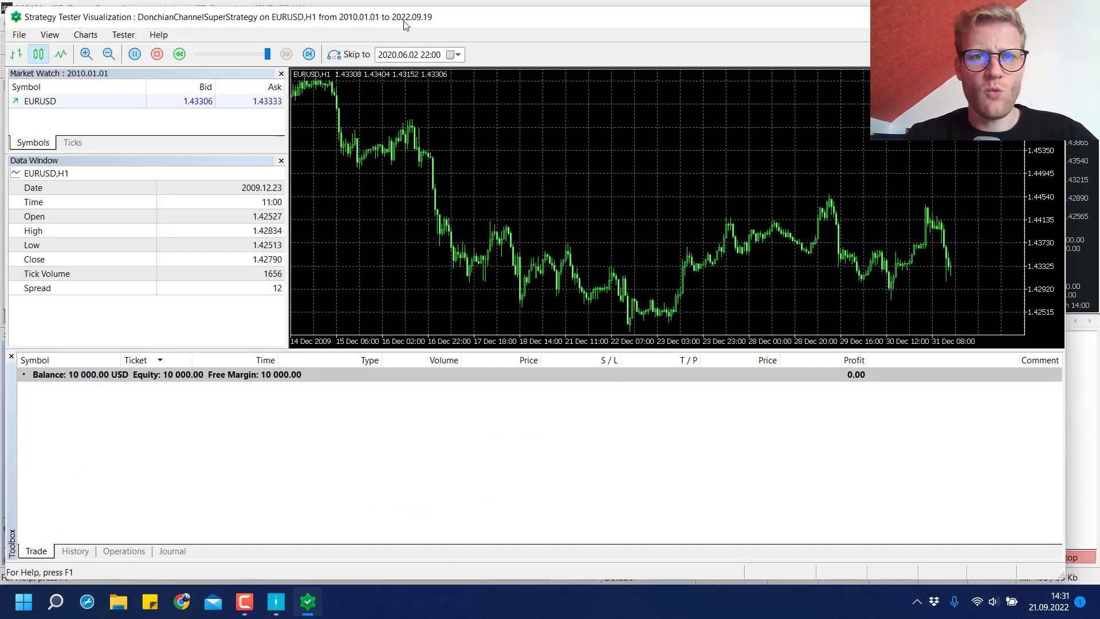
pyautogui.doubleClick(404, 23)
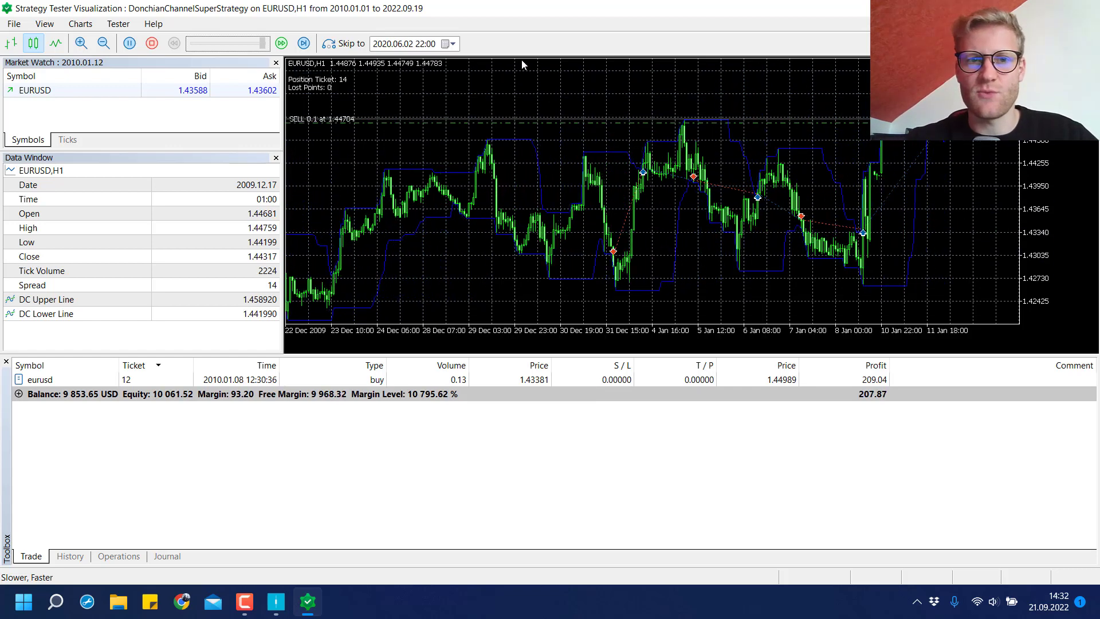
# Slow the visual test's playback to near its minimum and examine the balance and equity graph in the main terminal
pyautogui.press('Home')
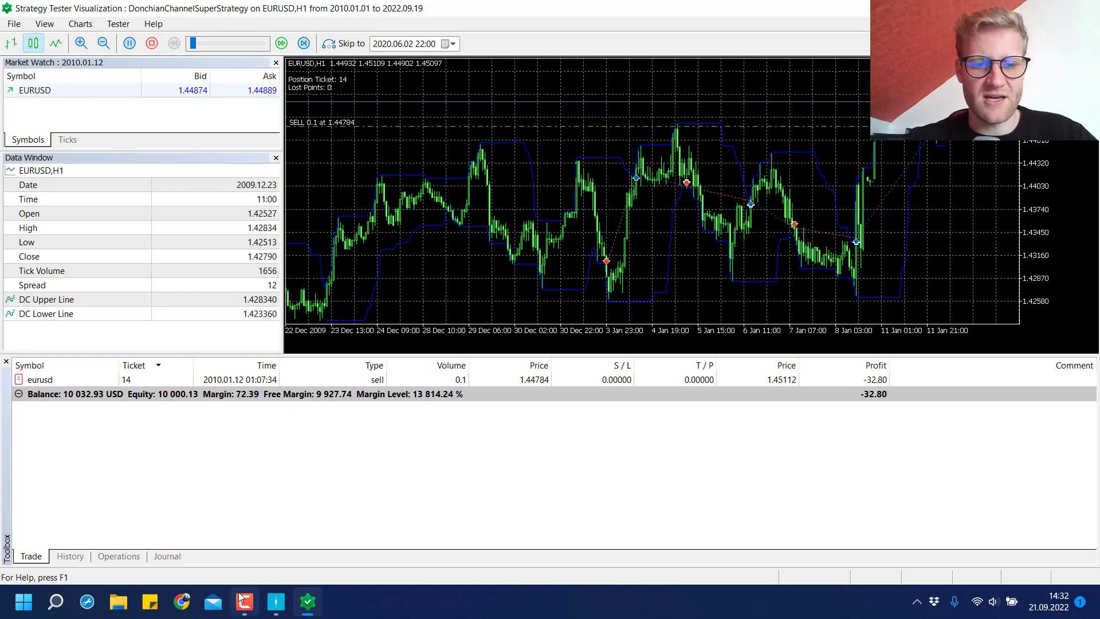
pyautogui.click(276, 603)
pyautogui.click(162, 557)
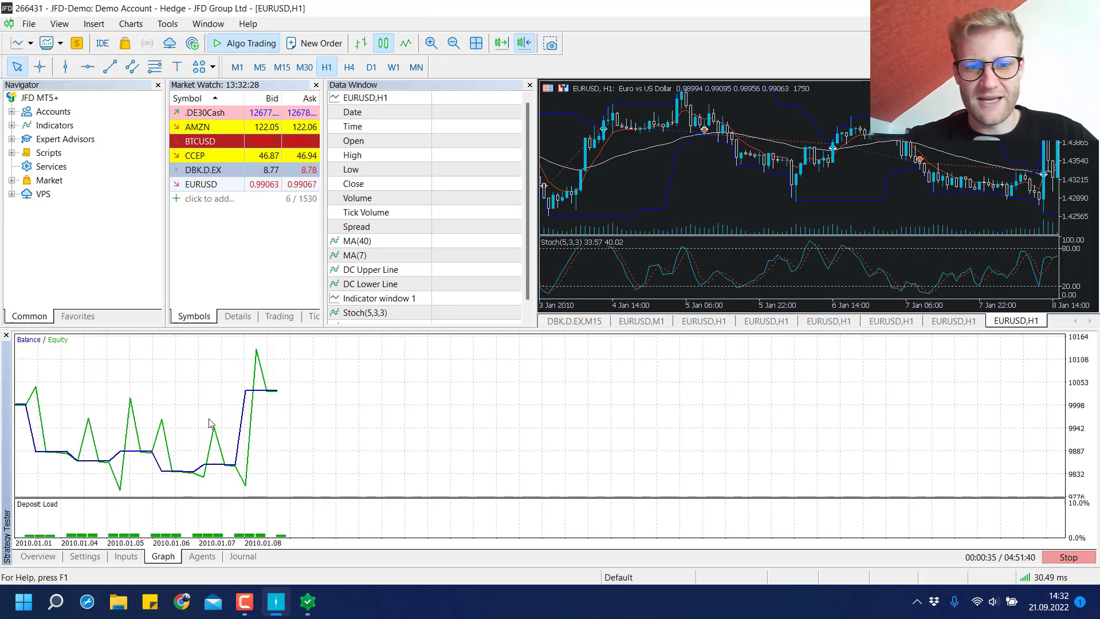
# Raise the visual test's playback speed to near maximum and follow the balance graph in the main terminal
pyautogui.click(308, 602)
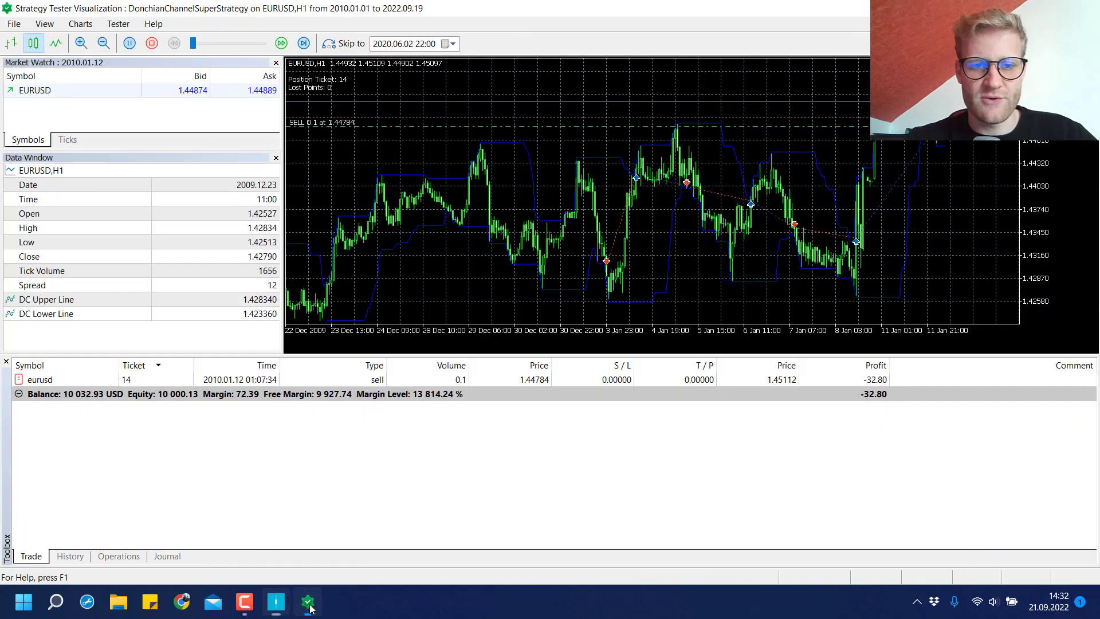
pyautogui.moveTo(249, 43); pyautogui.dragTo(262, 43)
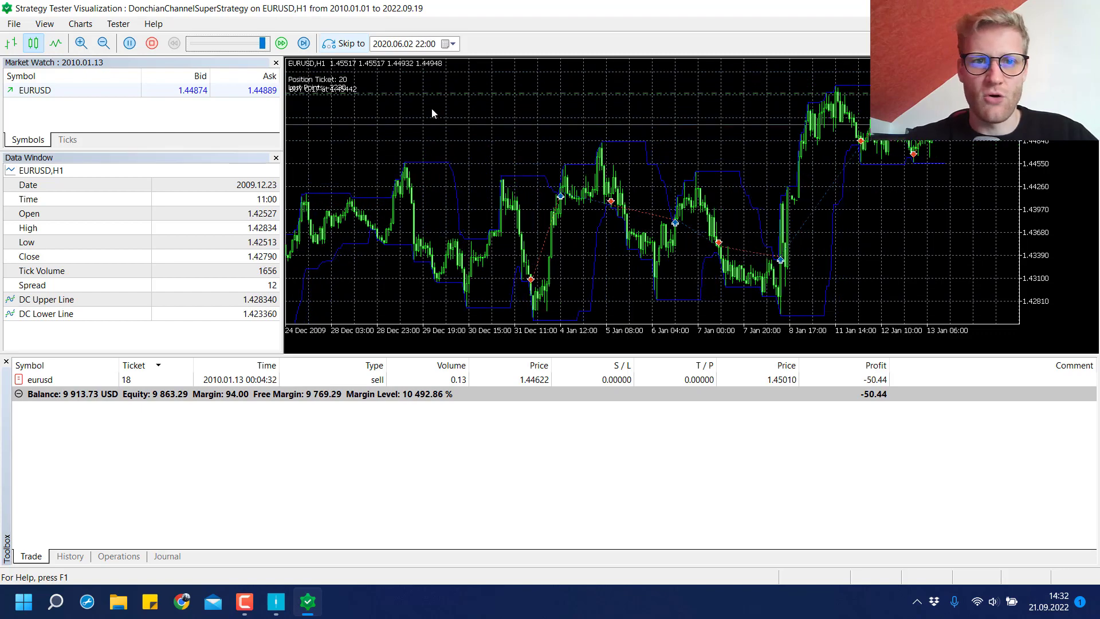
pyautogui.click(311, 594)
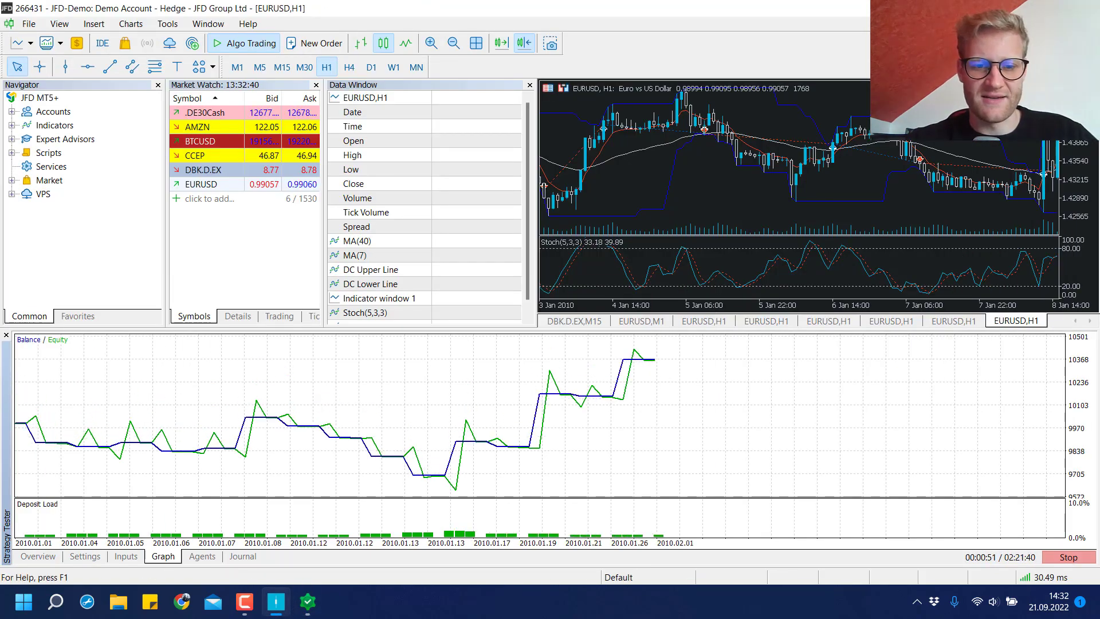
pyautogui.moveTo(314, 614)
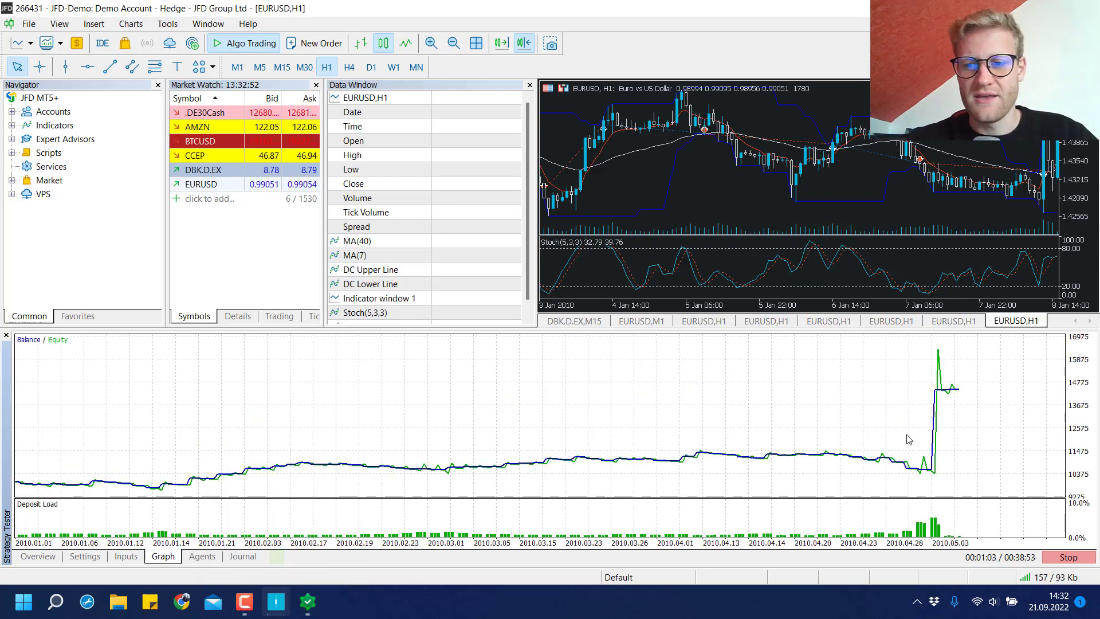
# Inspect the 0.82-lot sell of 3 May 2010 and its 7 May exit on the visualization chart
pyautogui.click(298, 598)
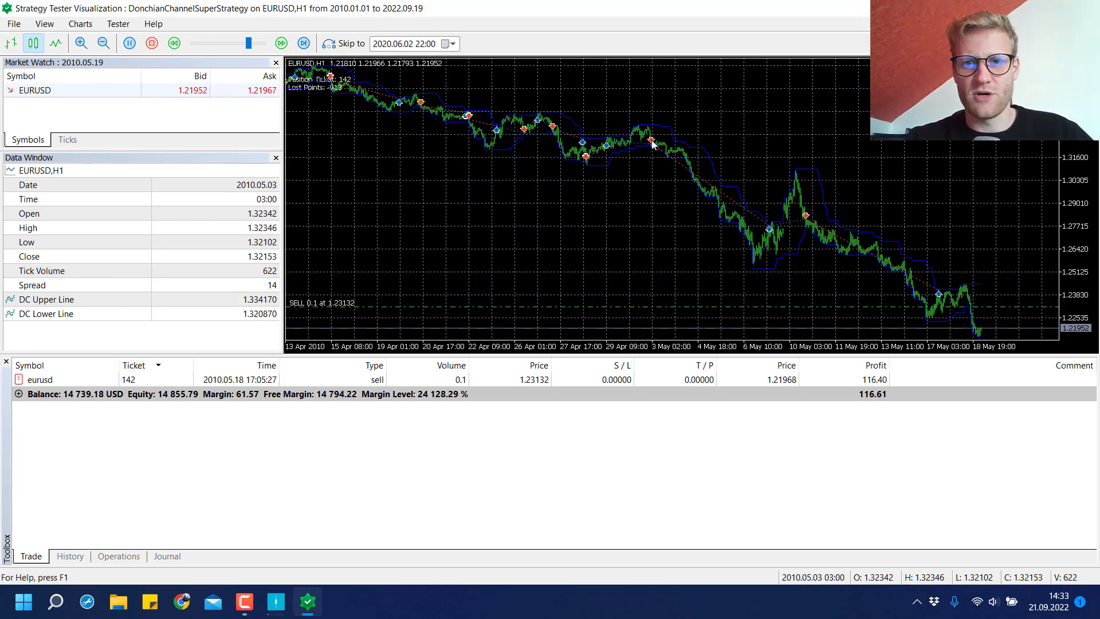
pyautogui.moveTo(651, 143)
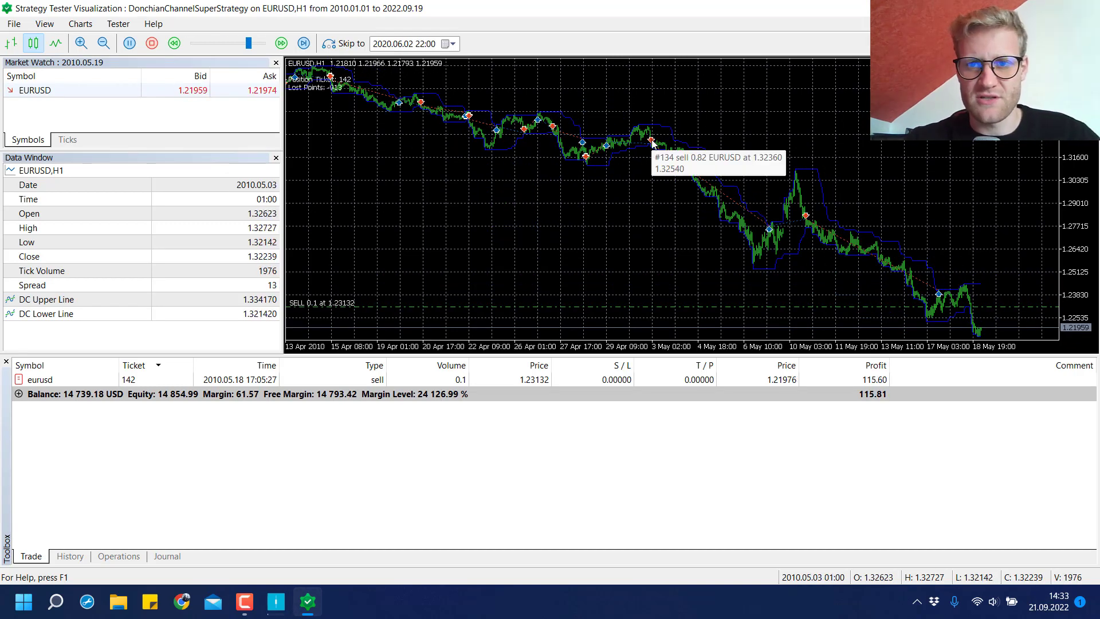
pyautogui.middleClick(490, 234)
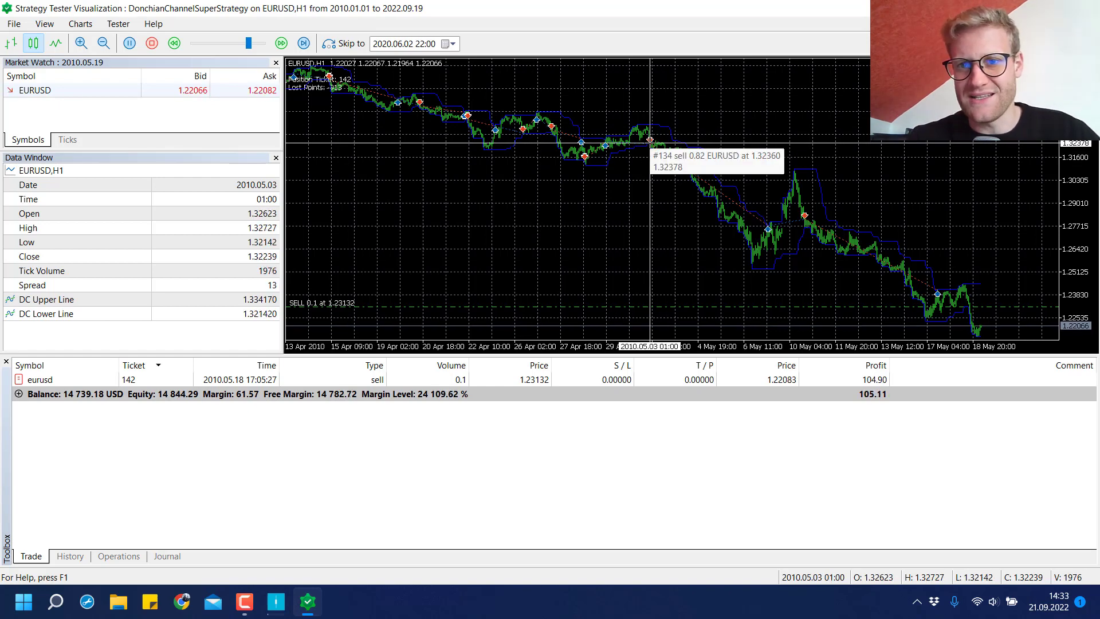
pyautogui.moveTo(650, 142); pyautogui.dragTo(774, 228)
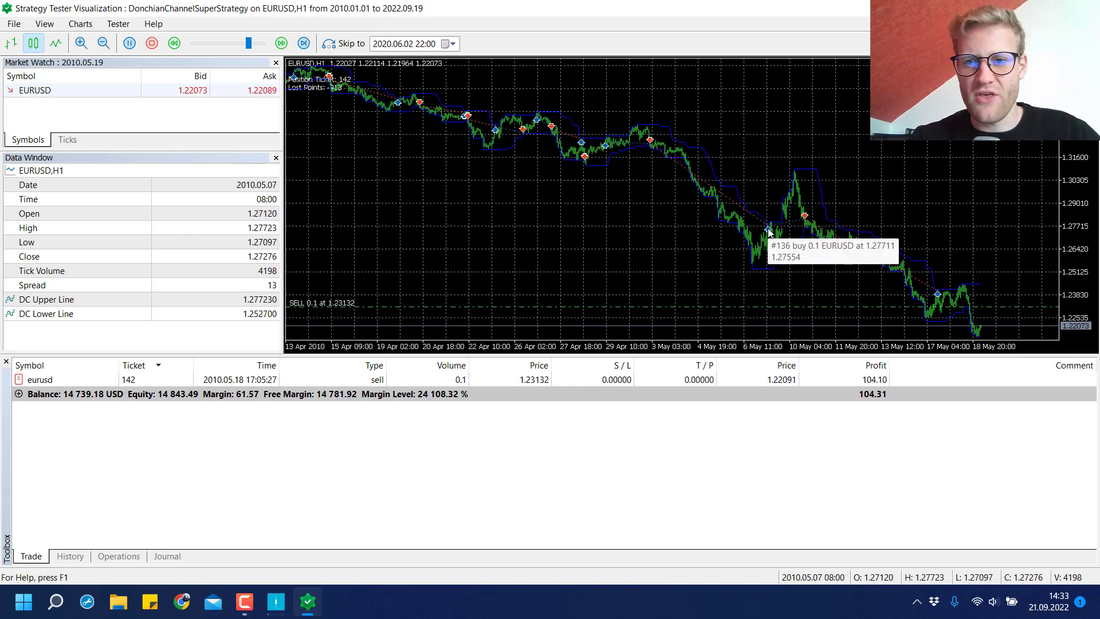
# Examine the profit of the 0.82-lot deal closed on 2010.05.07 in the test history, and return to the open trades
pyautogui.click(71, 556)
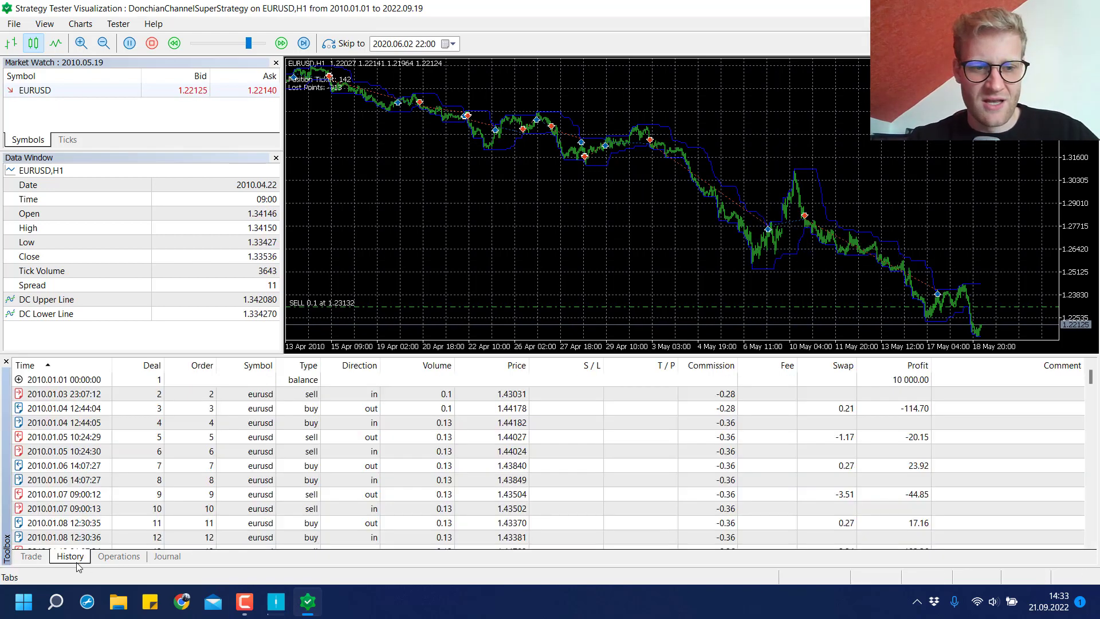
pyautogui.scroll(-20, 515, 530)
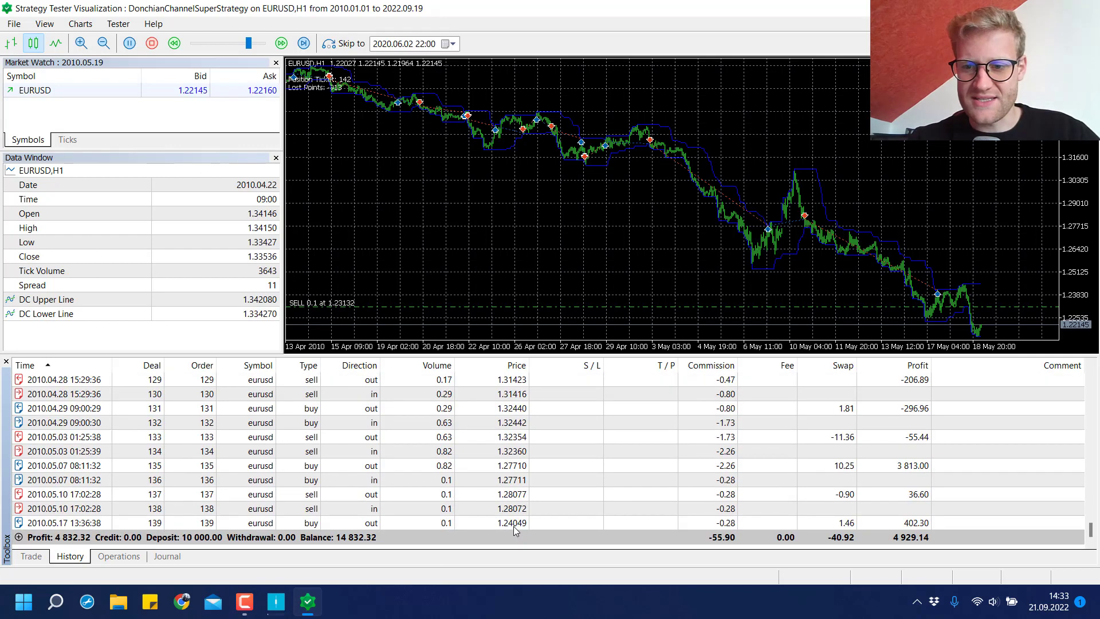
pyautogui.click(914, 469)
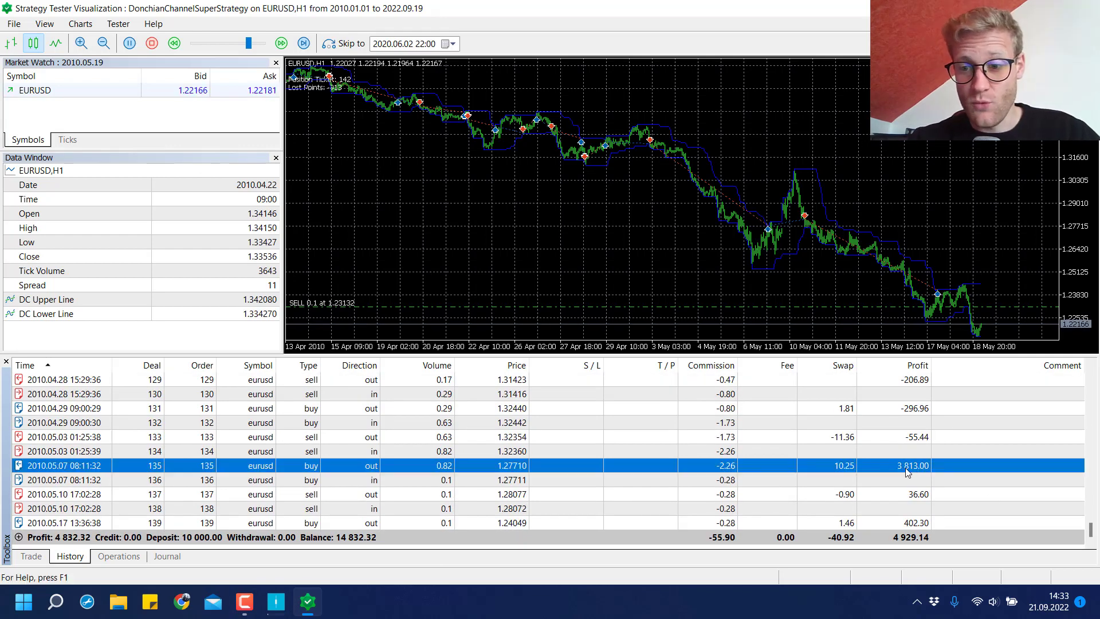
pyautogui.click(32, 557)
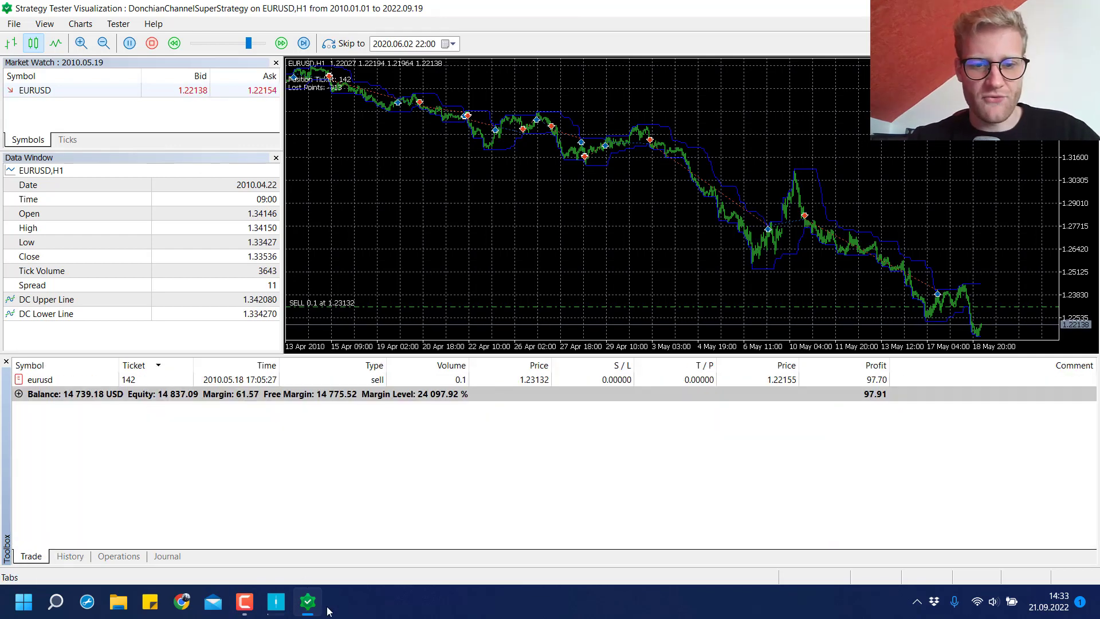
# Raise the visual test's playback speed to near maximum again and examine the end of the balance graph in the main terminal
pyautogui.click(271, 612)
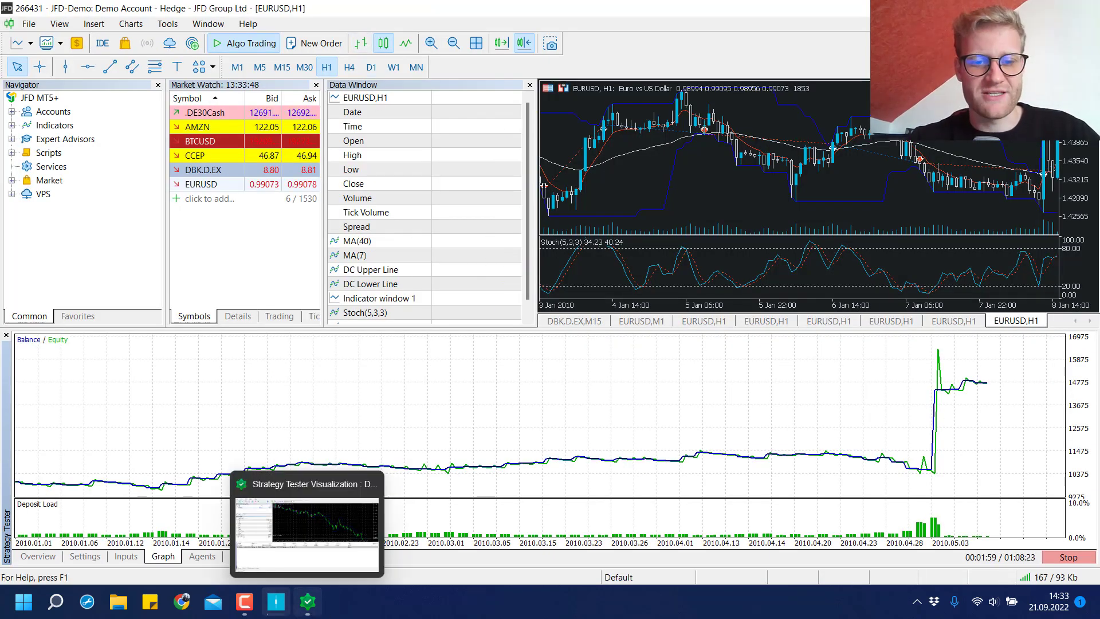
pyautogui.click(307, 601)
pyautogui.moveTo(249, 45); pyautogui.dragTo(264, 45)
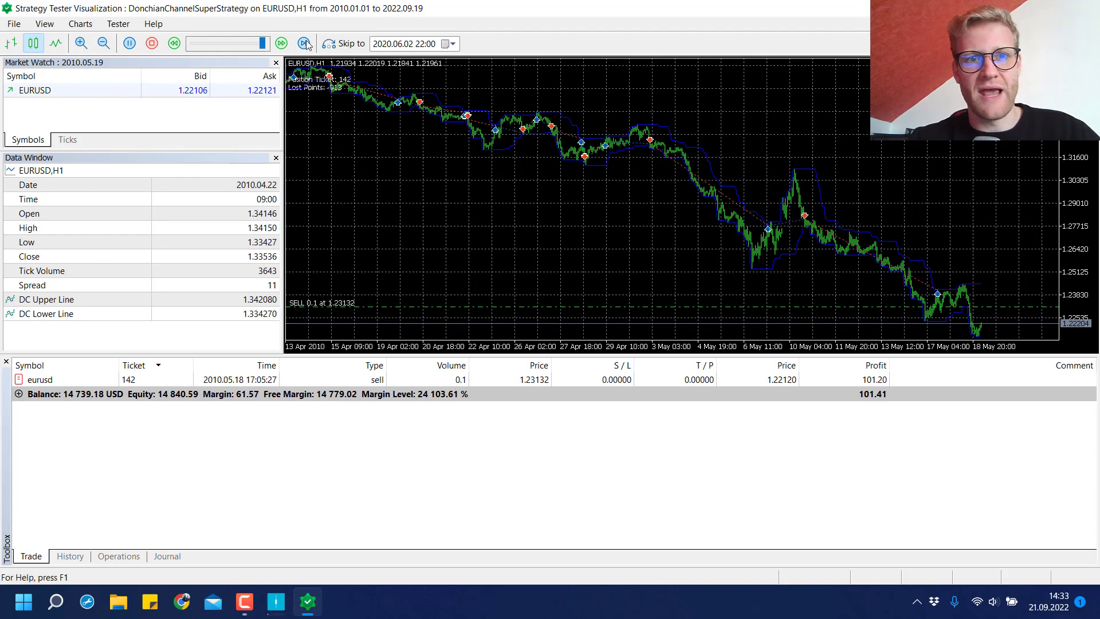
pyautogui.click(305, 613)
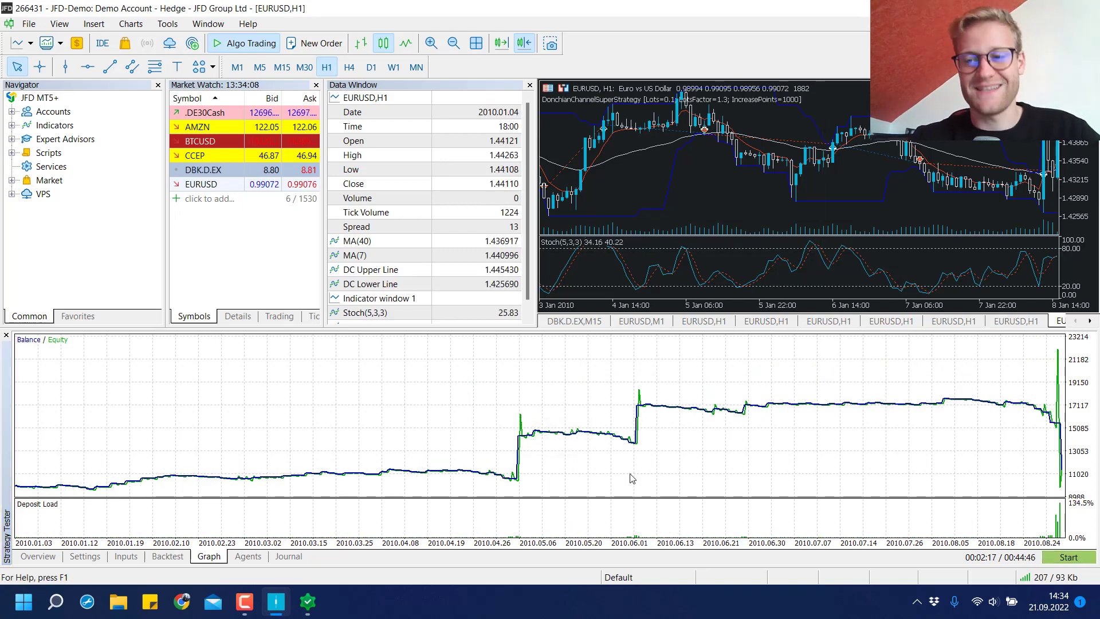
pyautogui.moveTo(1058, 430)
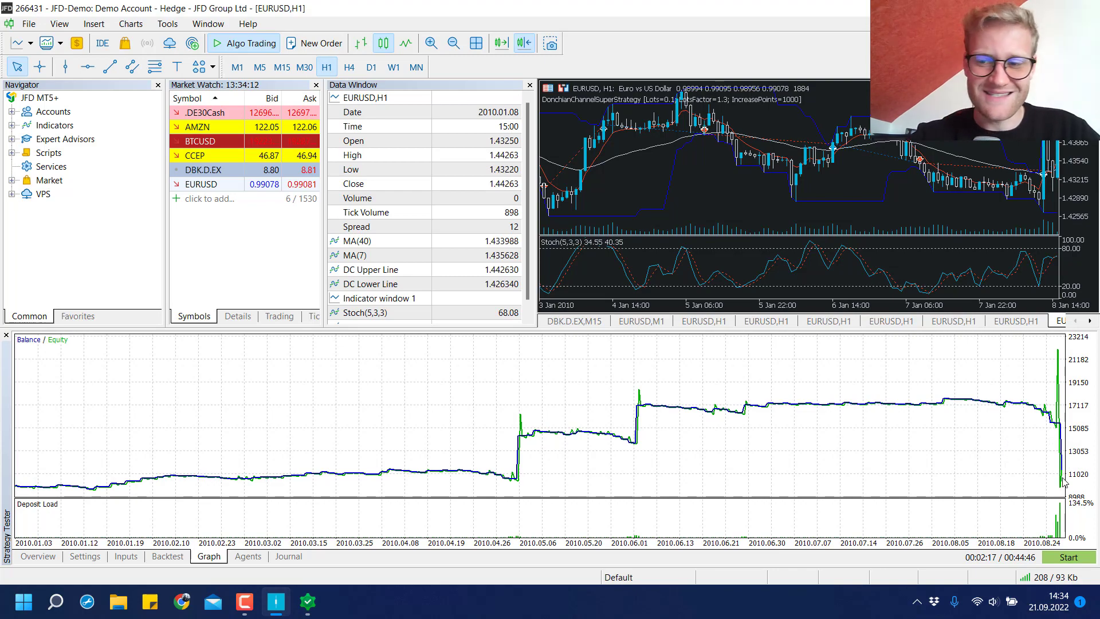
# Inspect the August 2010 trade markers on the visualization chart and the last deals in the test history
pyautogui.click(315, 611)
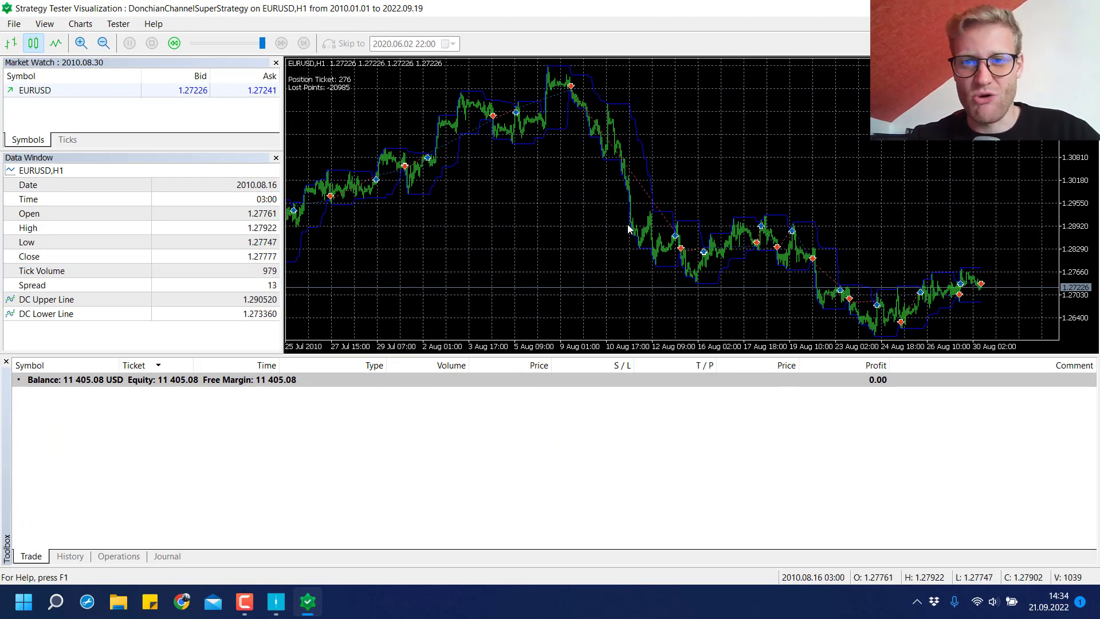
pyautogui.moveTo(681, 250)
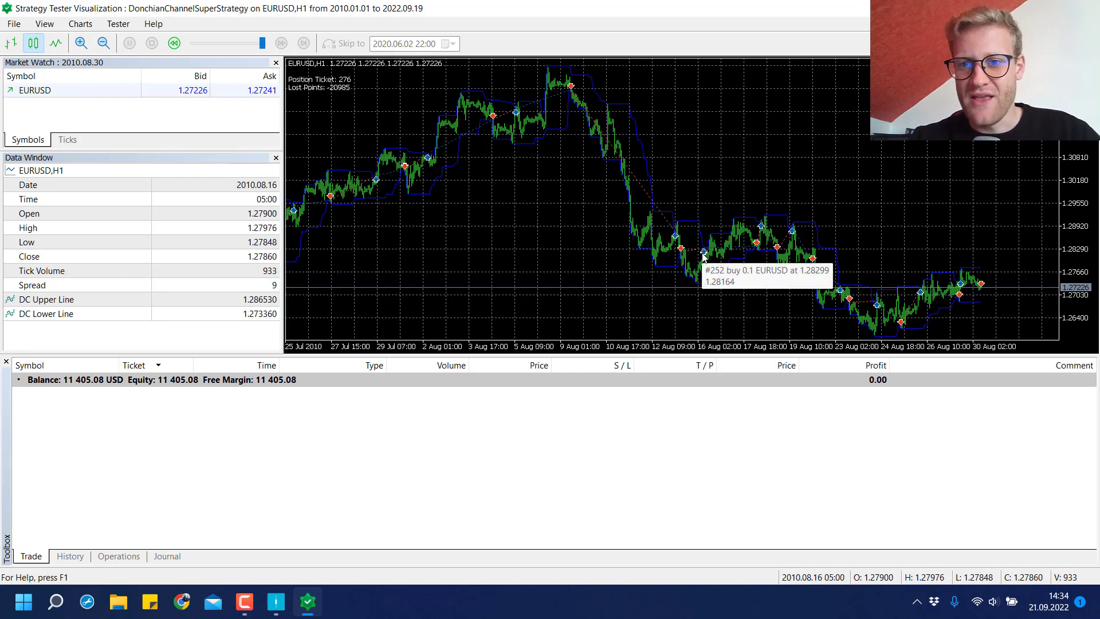
pyautogui.moveTo(874, 306)
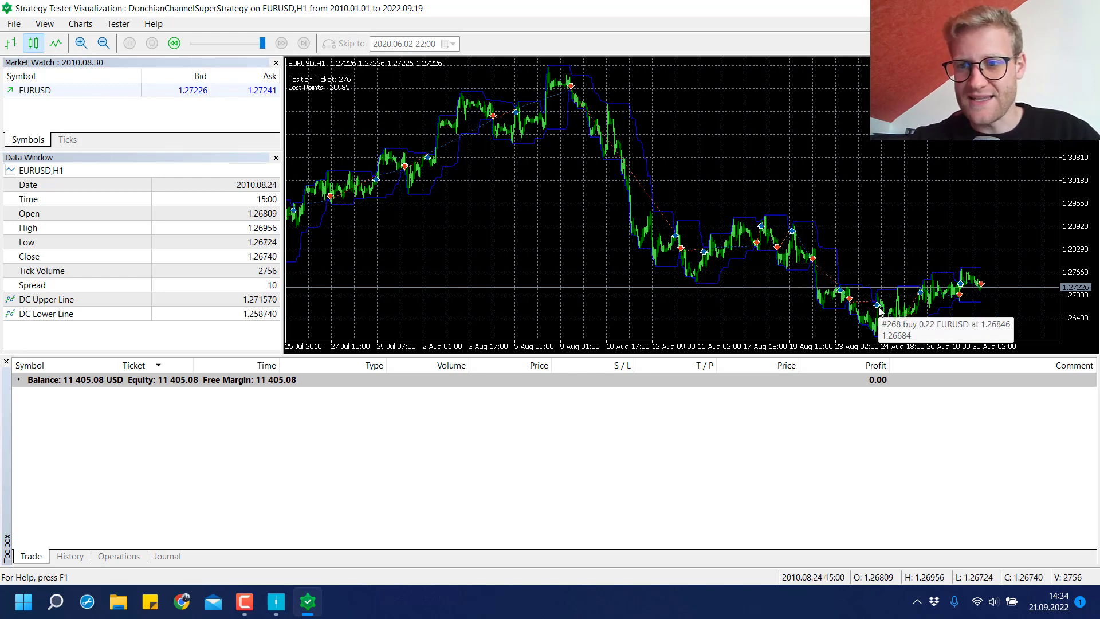
pyautogui.moveTo(960, 298)
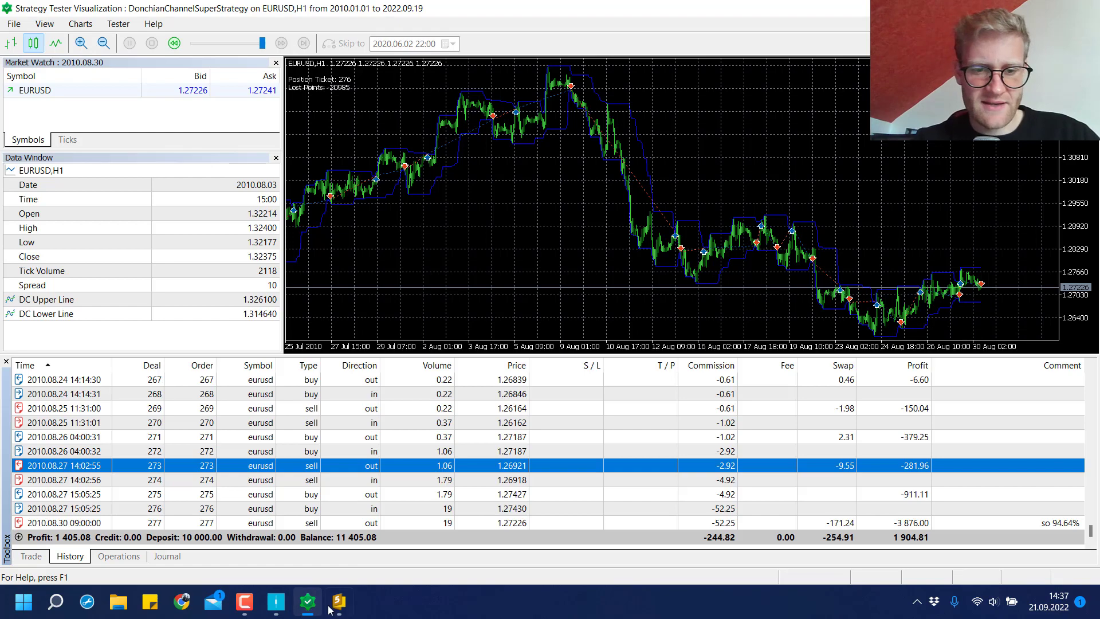
# Compare the 1.79-lot exit with the 19-lot buy entry of 27 August 2010 in the test history
pyautogui.click(331, 607)
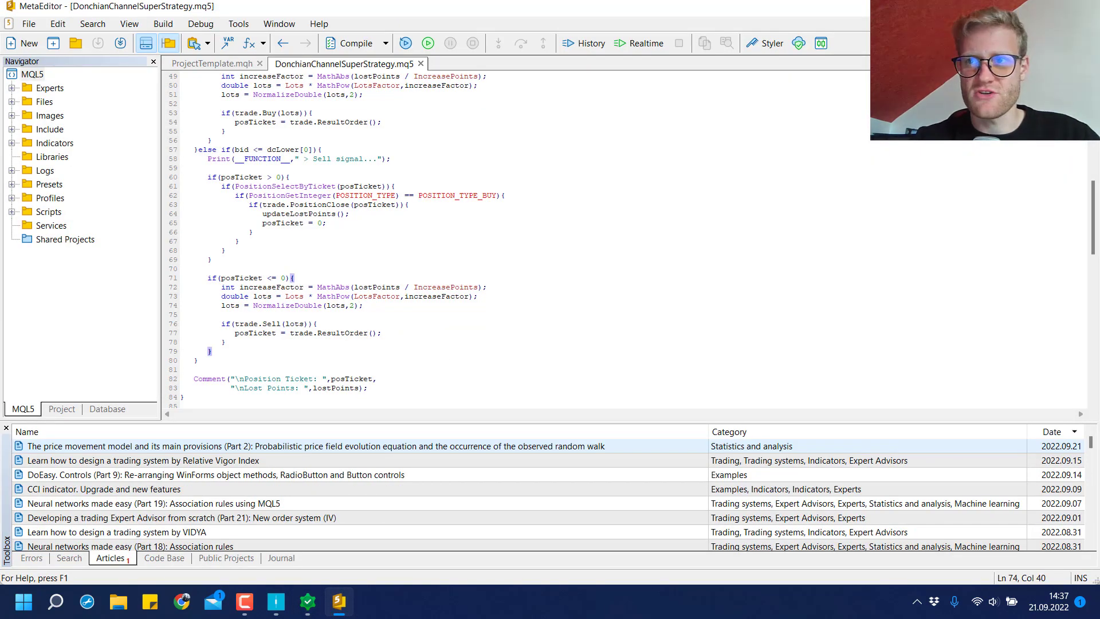
pyautogui.hotkey('alt', 'Tab')
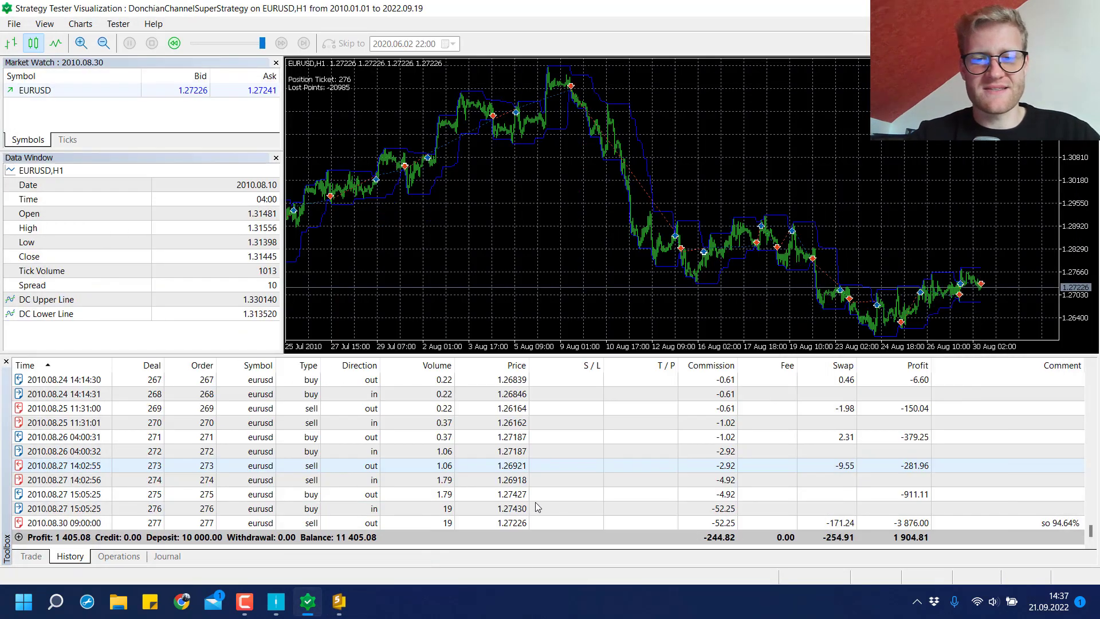
pyautogui.click(539, 508)
pyautogui.click(528, 496)
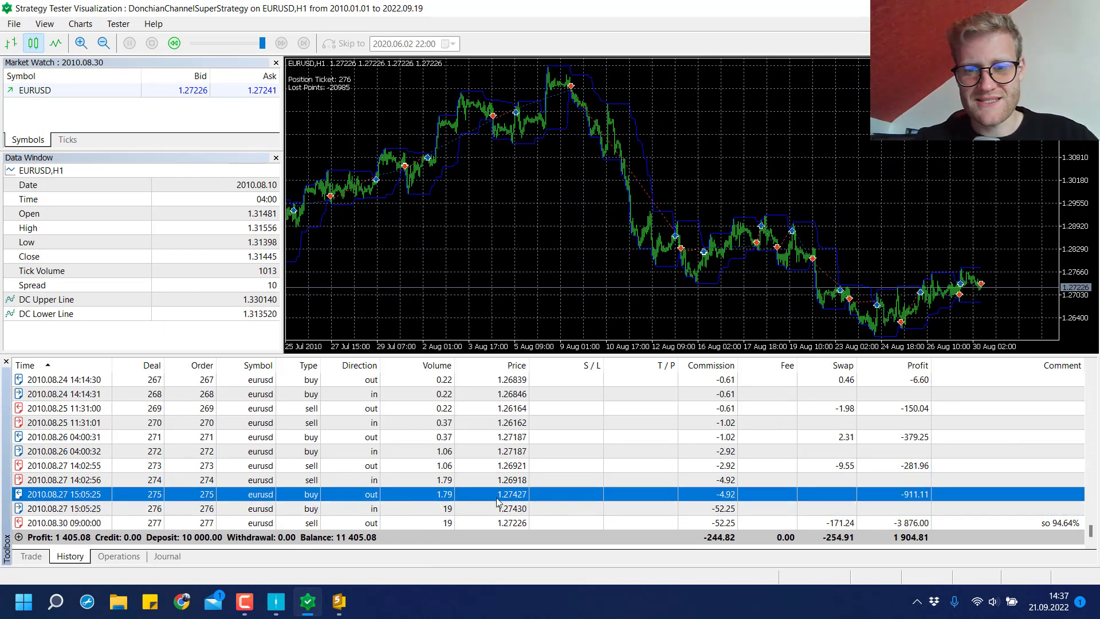
pyautogui.click(519, 511)
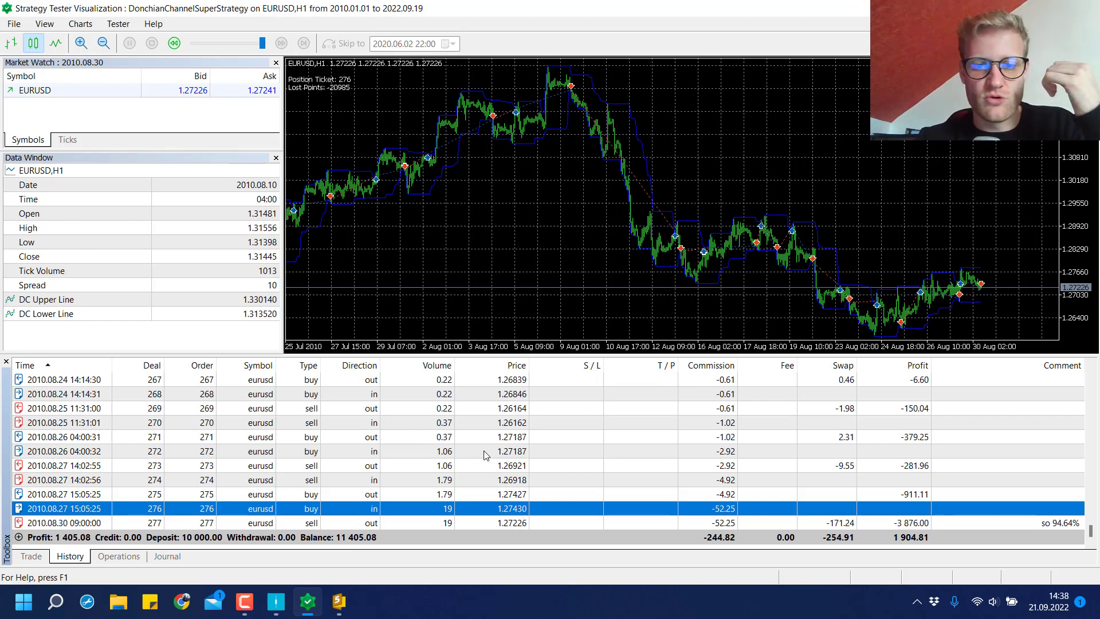
pyautogui.click(446, 495)
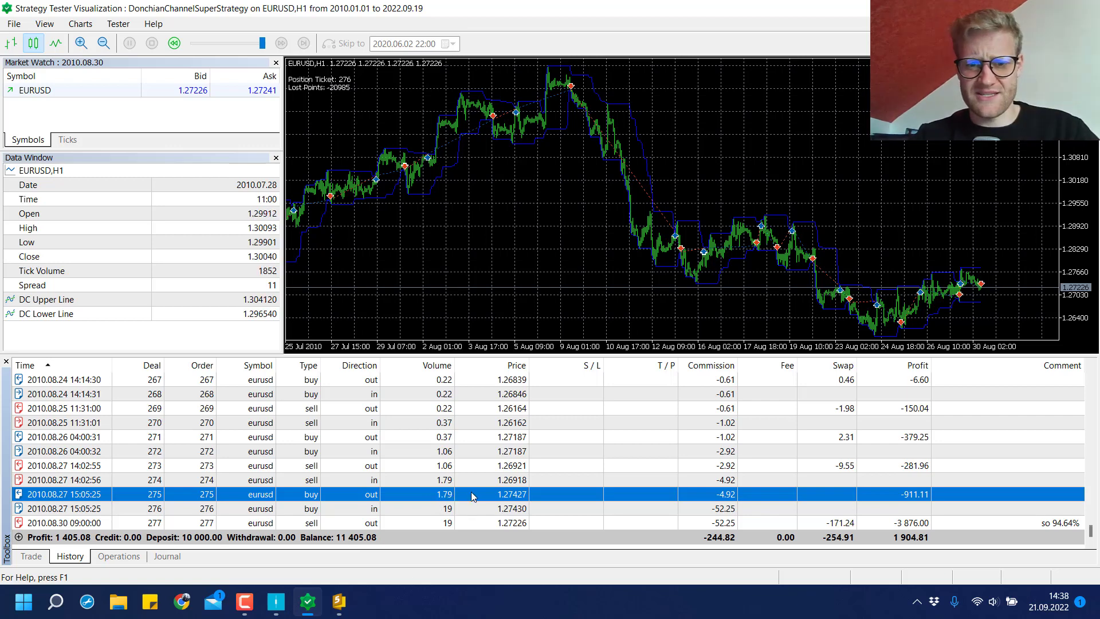
pyautogui.click(480, 508)
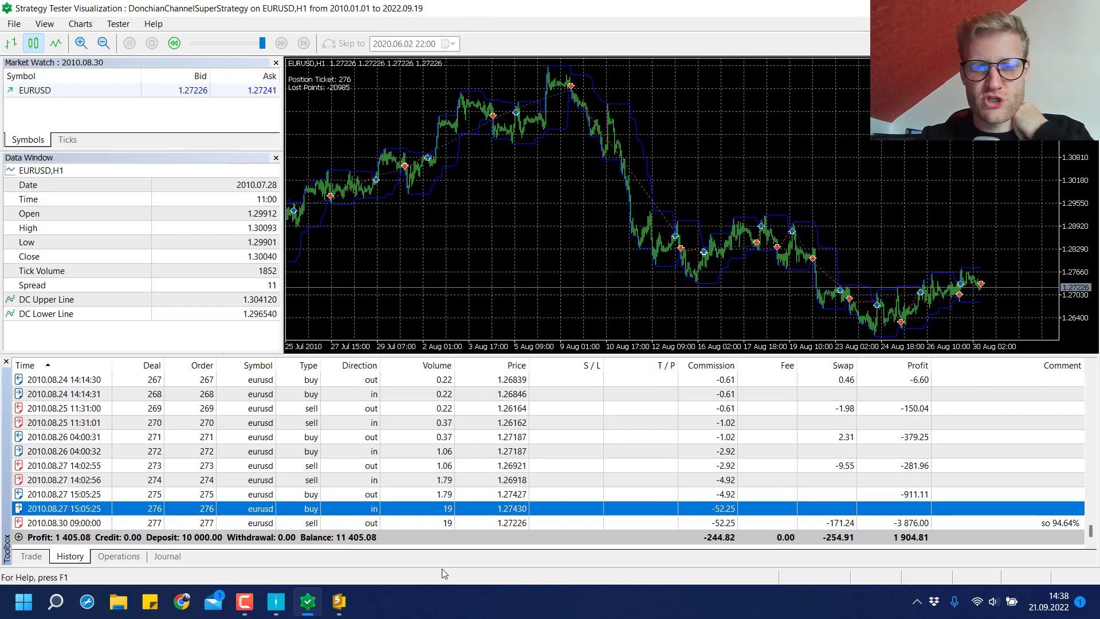
pyautogui.click(470, 494)
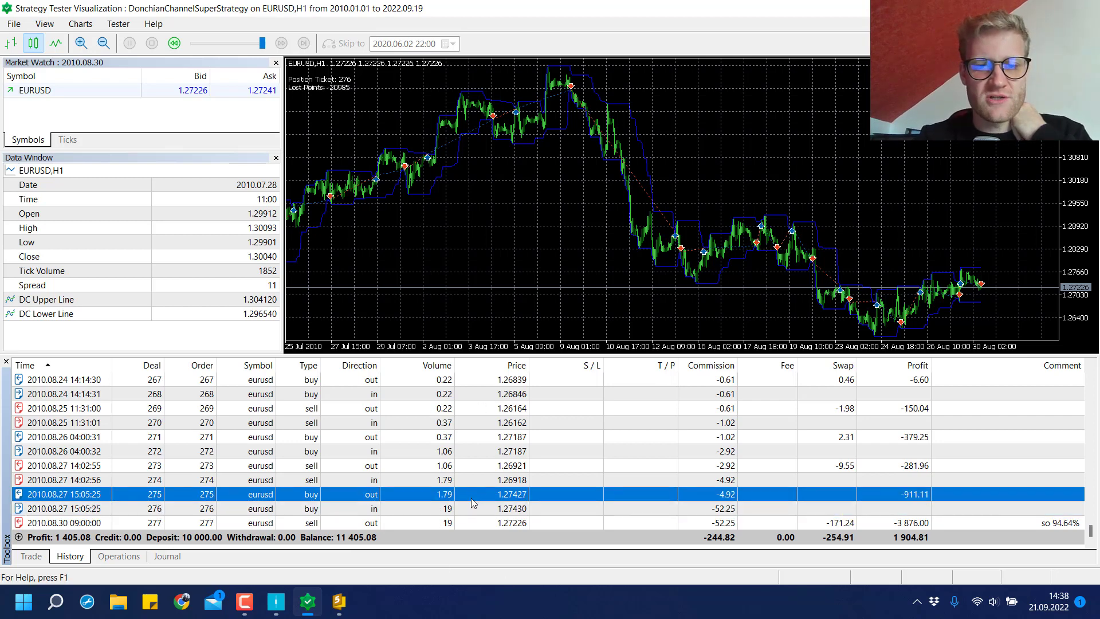
pyautogui.click(366, 296)
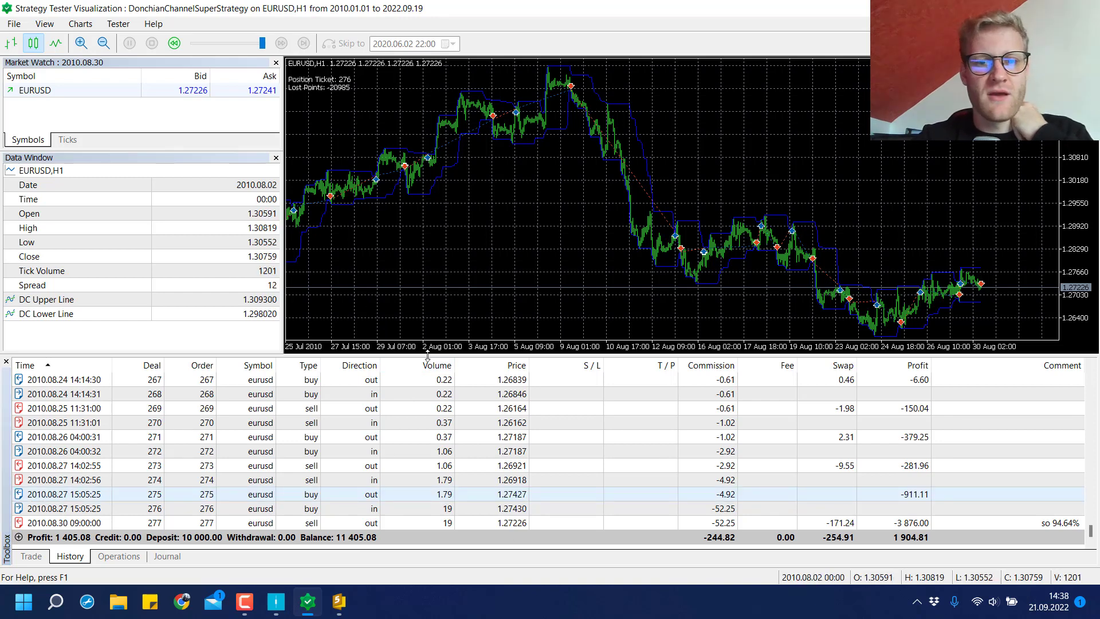
pyautogui.click(448, 508)
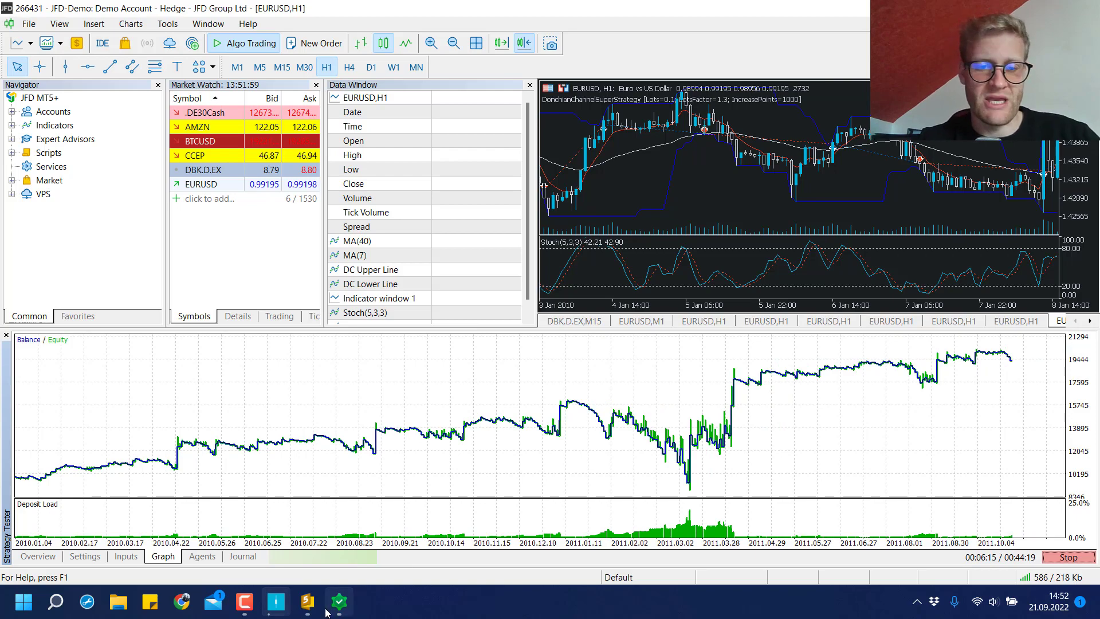
# Check the new run's balance graph in the main terminal, and slightly lower the playback speed in the visualization window
pyautogui.click(307, 601)
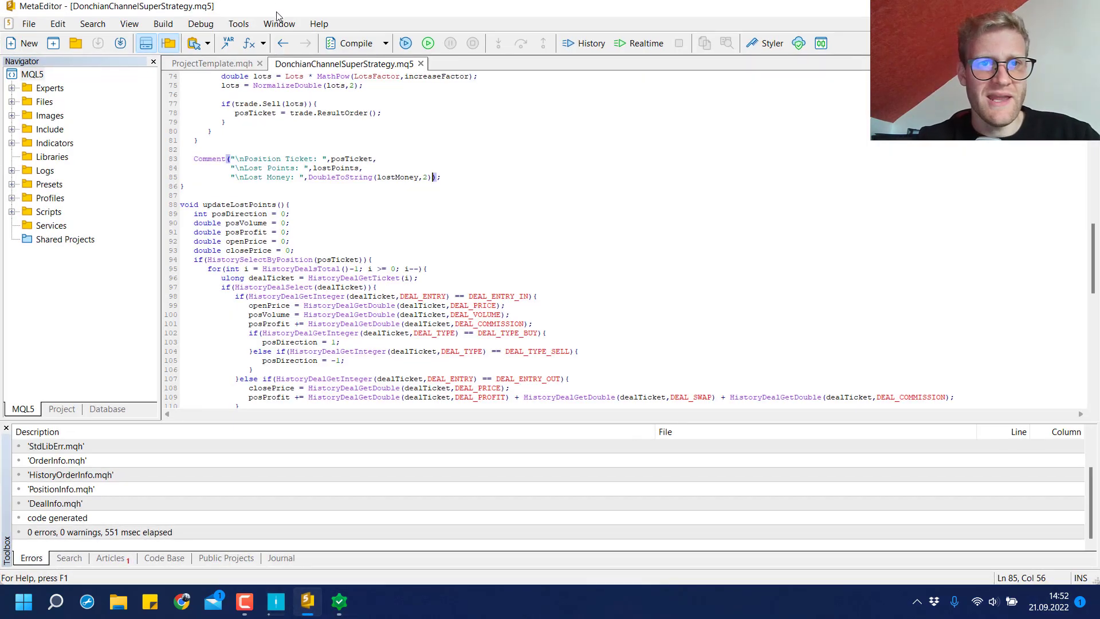
pyautogui.click(307, 601)
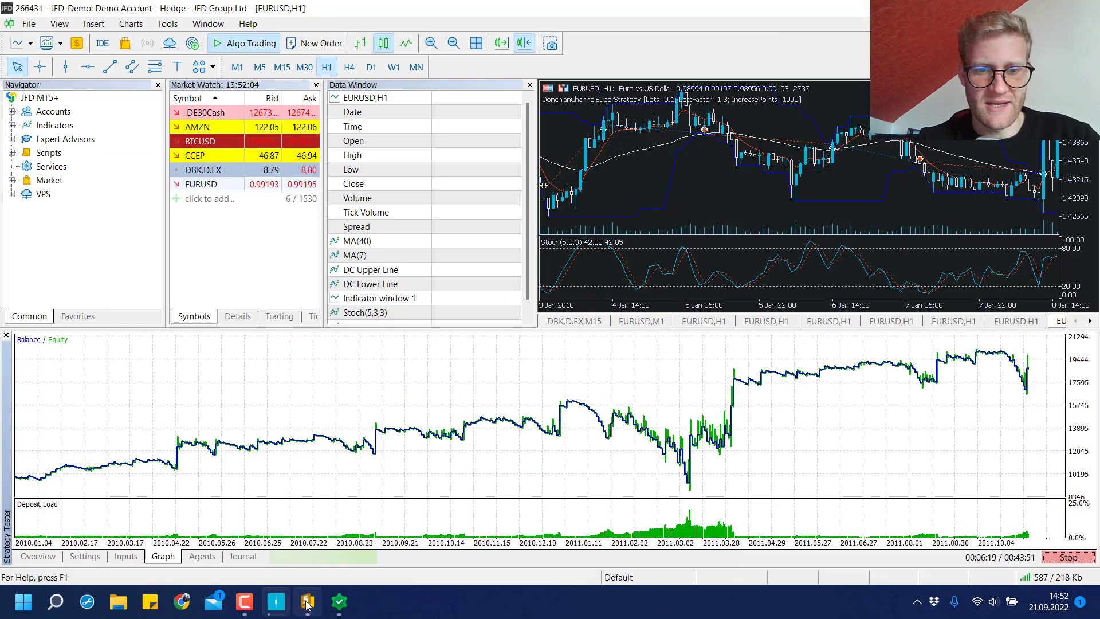
pyautogui.click(307, 601)
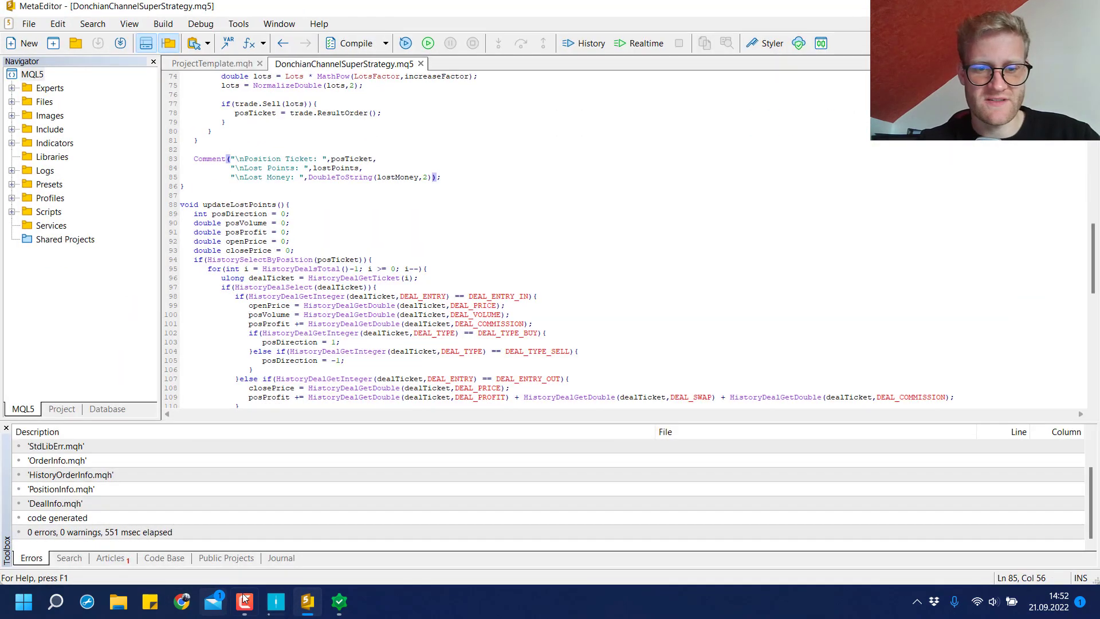
pyautogui.click(275, 602)
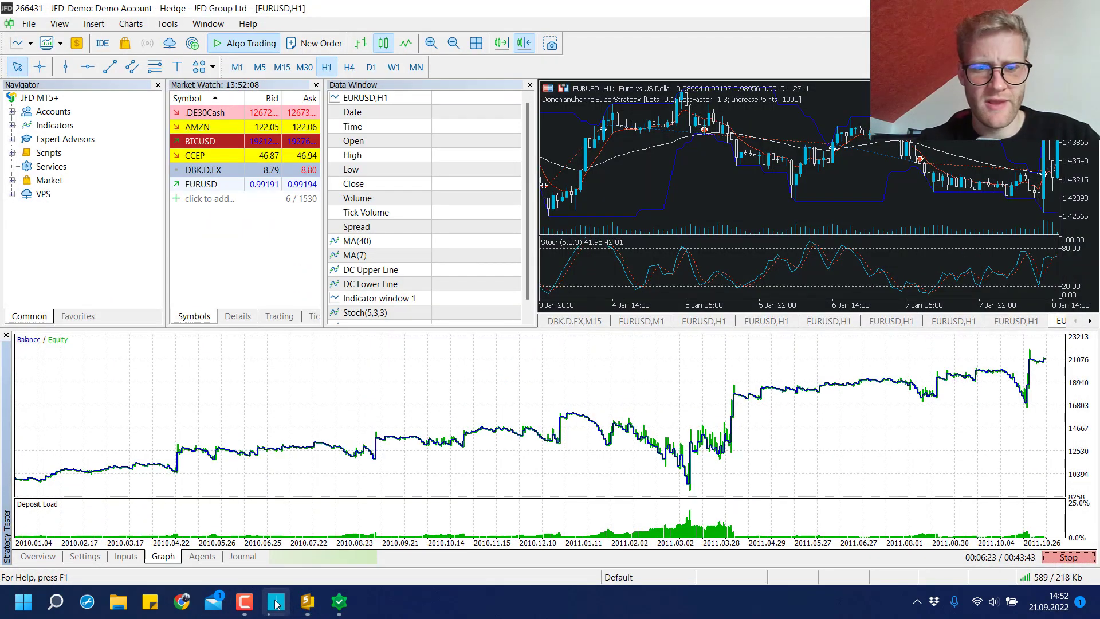
pyautogui.click(276, 601)
pyautogui.click(277, 601)
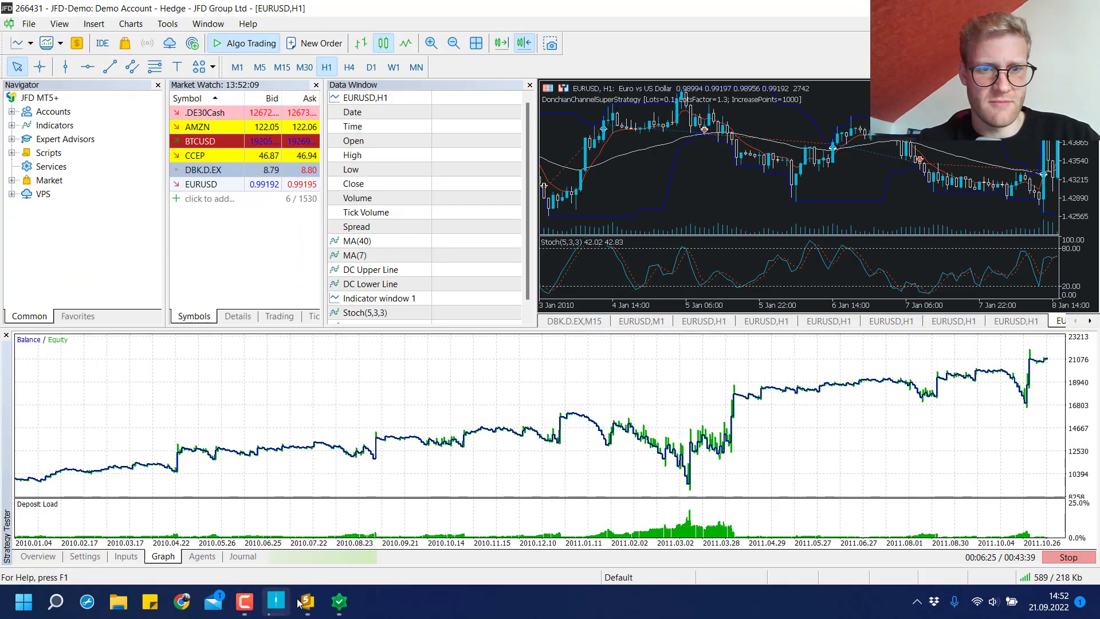
pyautogui.click(339, 600)
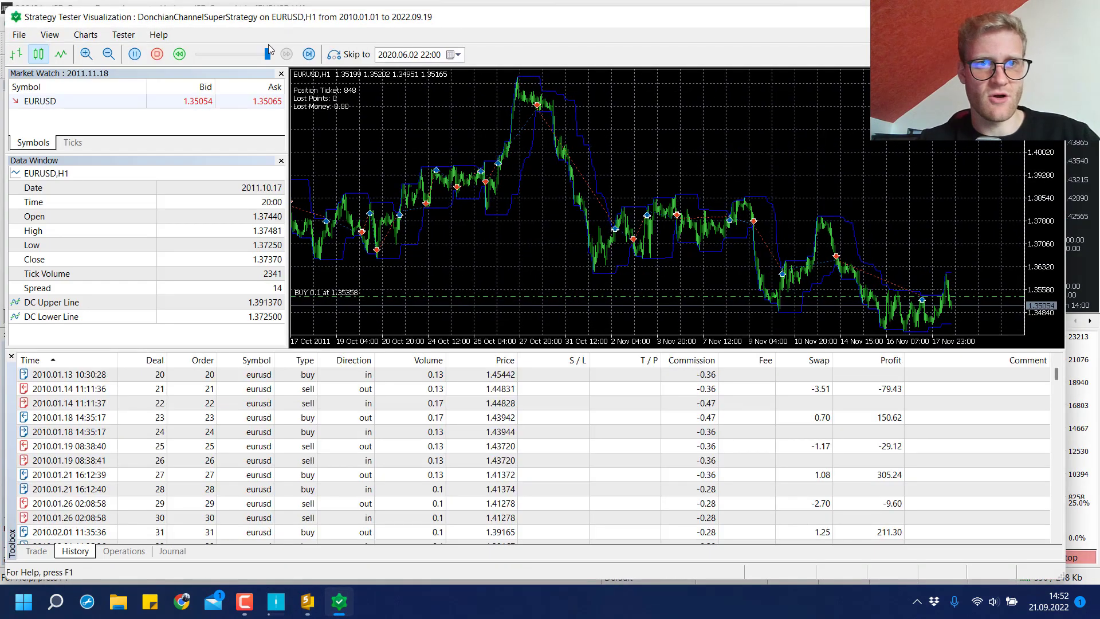
pyautogui.moveTo(268, 53); pyautogui.dragTo(254, 54)
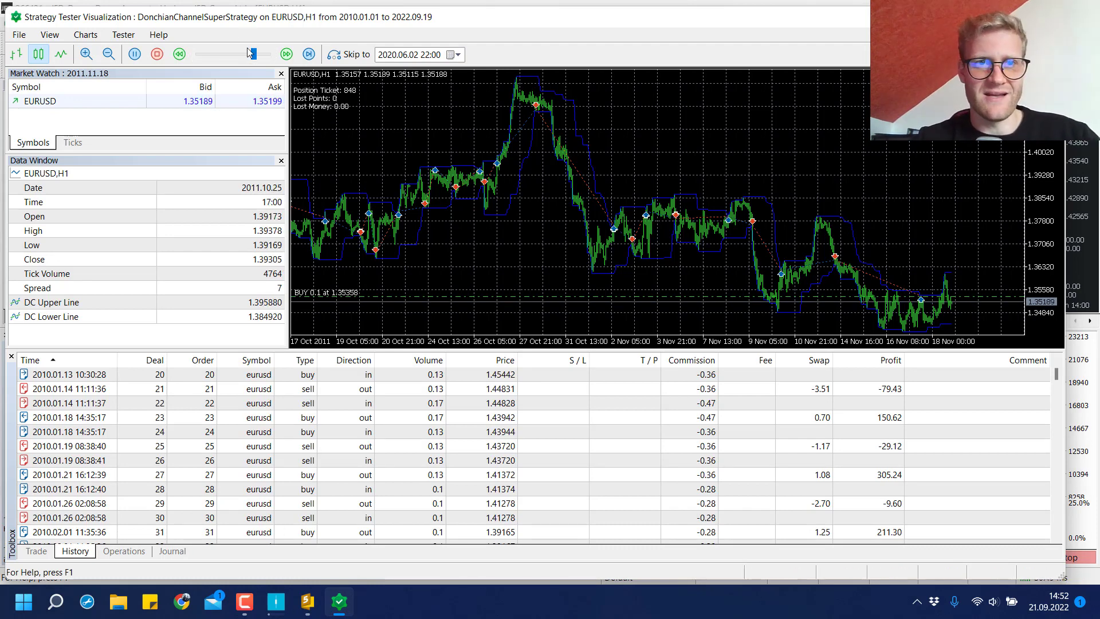
# Switch to MetaEditor and examine the global lostMoney declaration near the start of DonchianChannelSuperStrategy.mq5
pyautogui.click(307, 601)
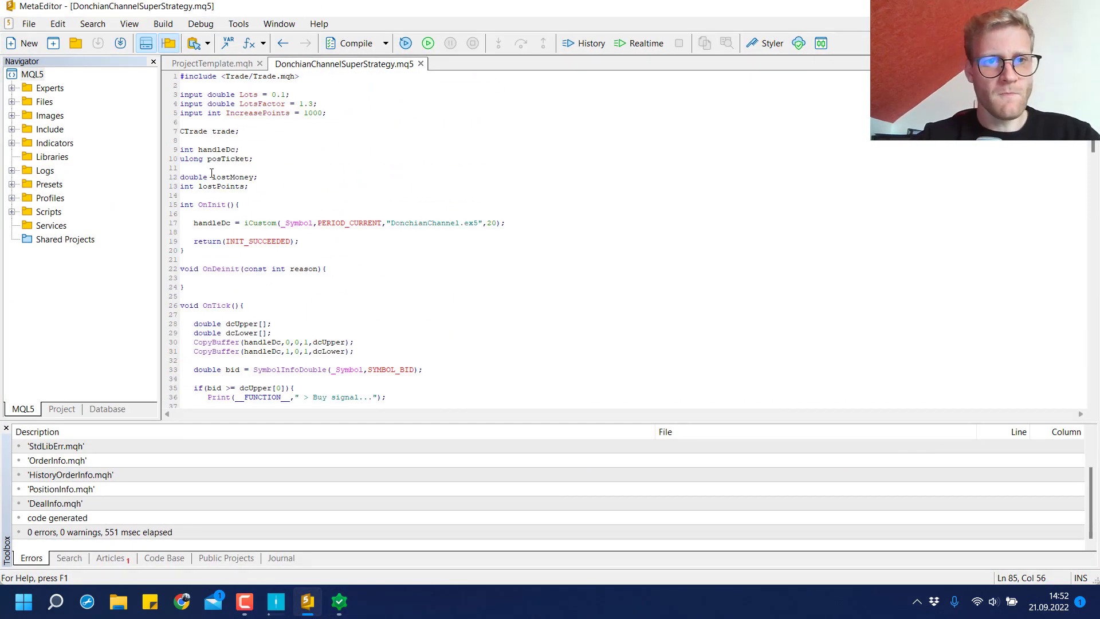
pyautogui.click(164, 191)
pyautogui.click(167, 177)
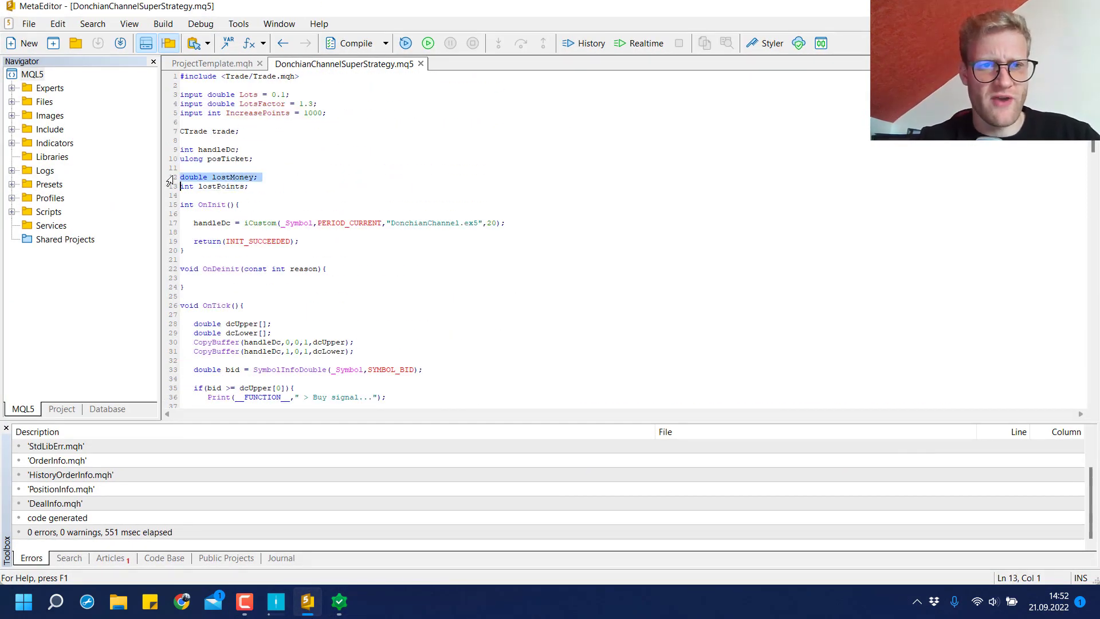
pyautogui.scroll(2, 302, 127)
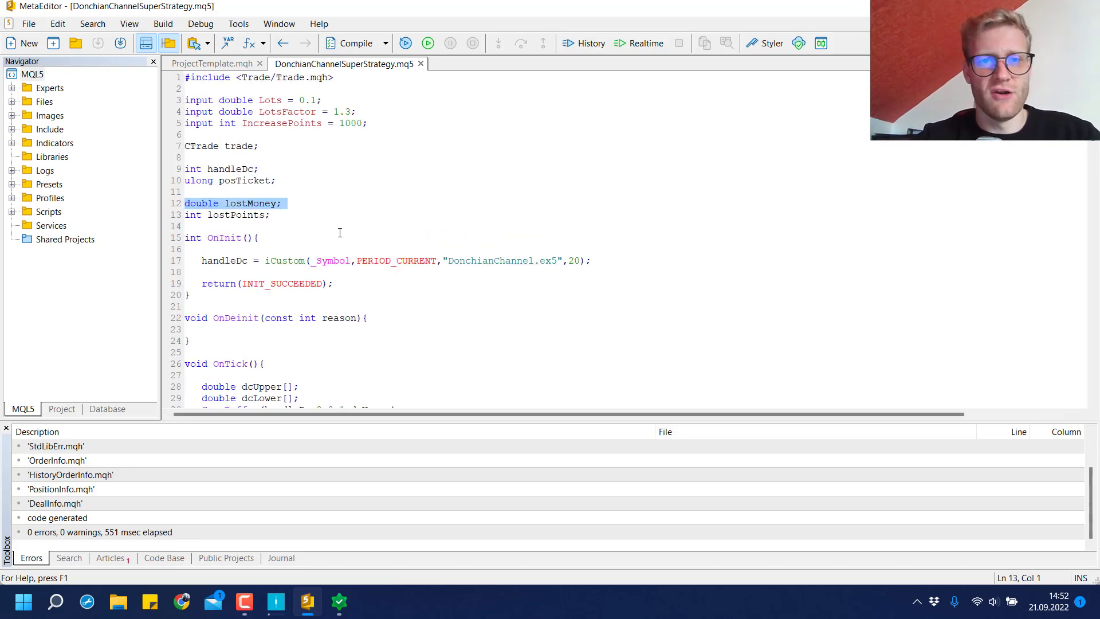
# Examine the Comment call at the end of OnTick, especially its "Lost Money" line using DoubleToString(lostMoney,2)
pyautogui.scroll(-14, 404, 319)
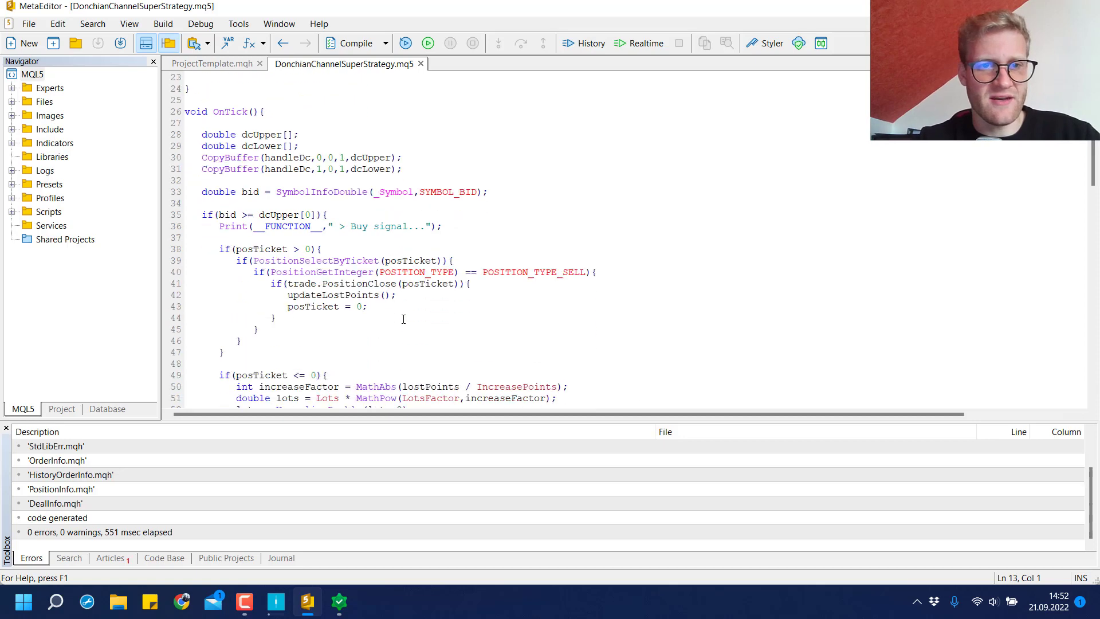
pyautogui.scroll(-7, 236, 295)
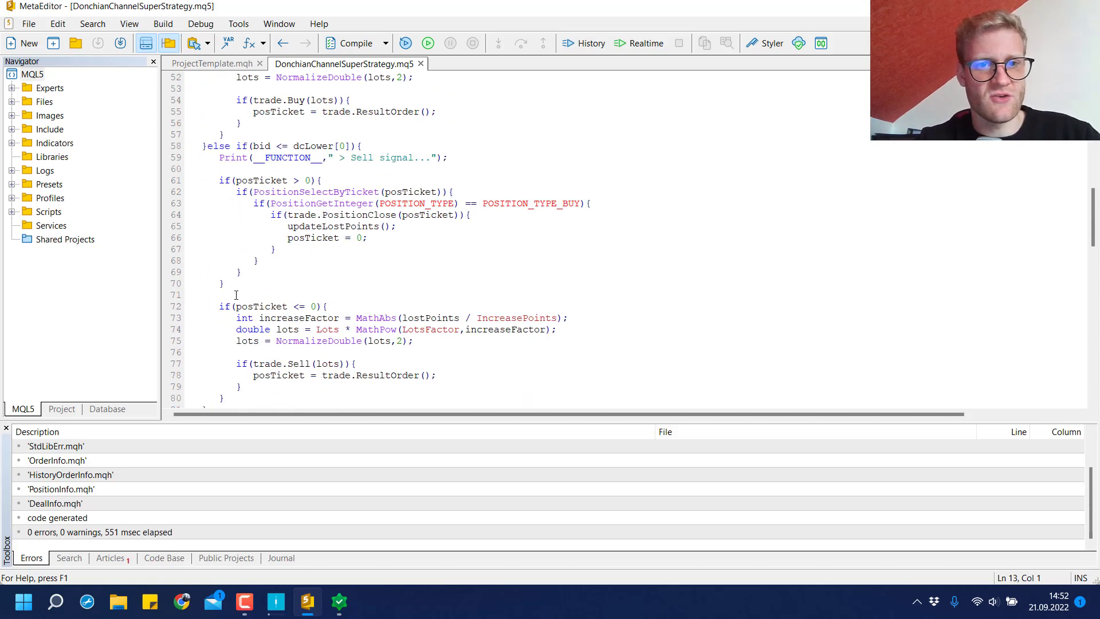
pyautogui.moveTo(182, 296); pyautogui.dragTo(517, 333)
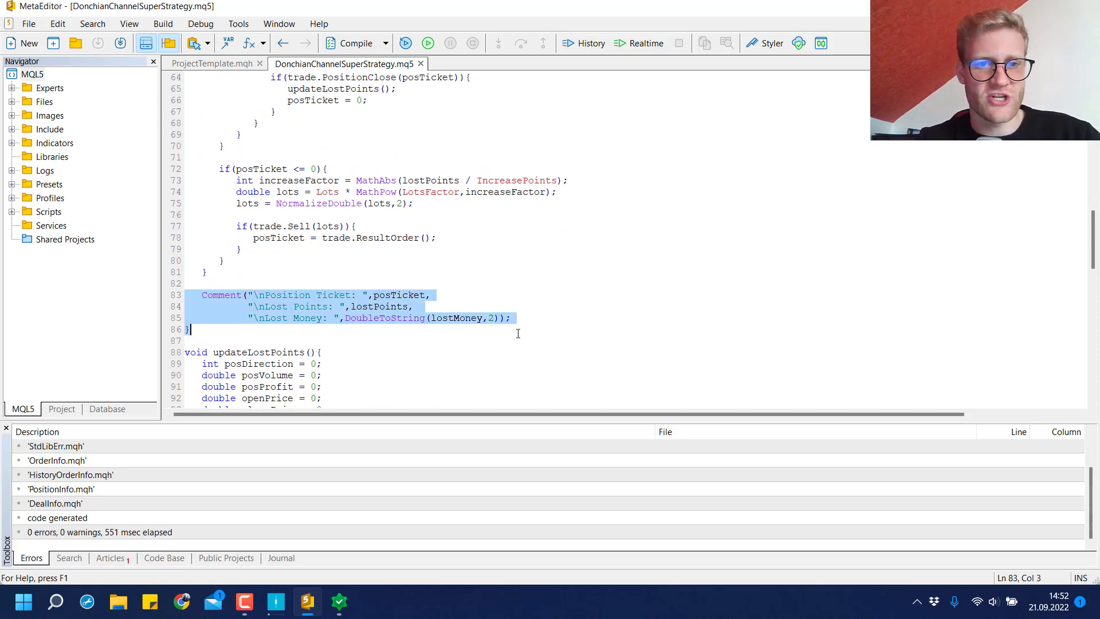
pyautogui.click(177, 318)
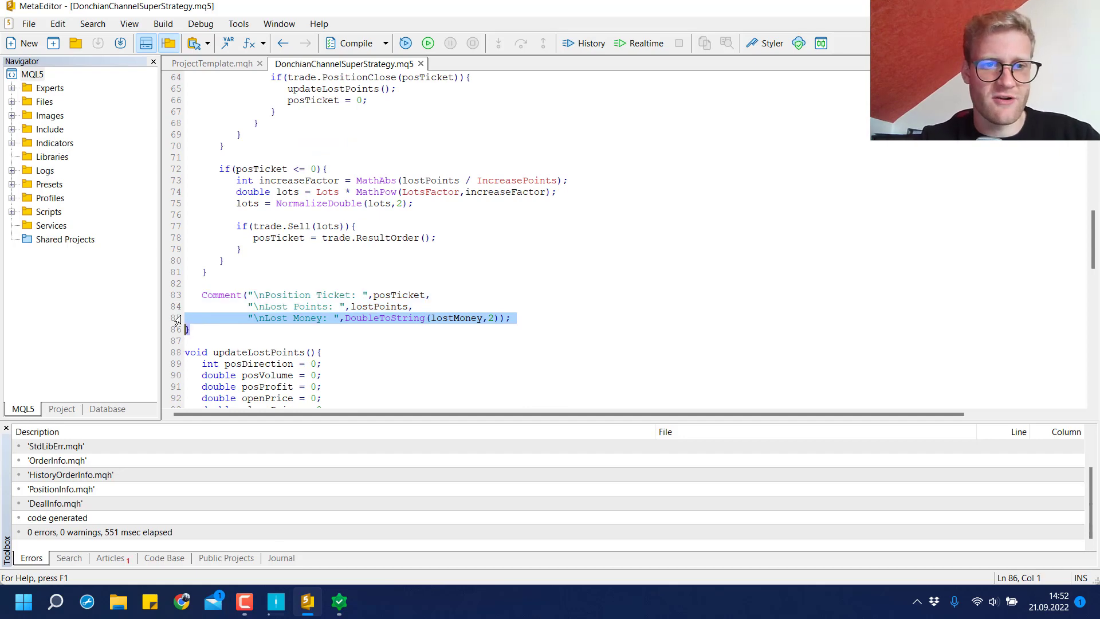
pyautogui.click(304, 290)
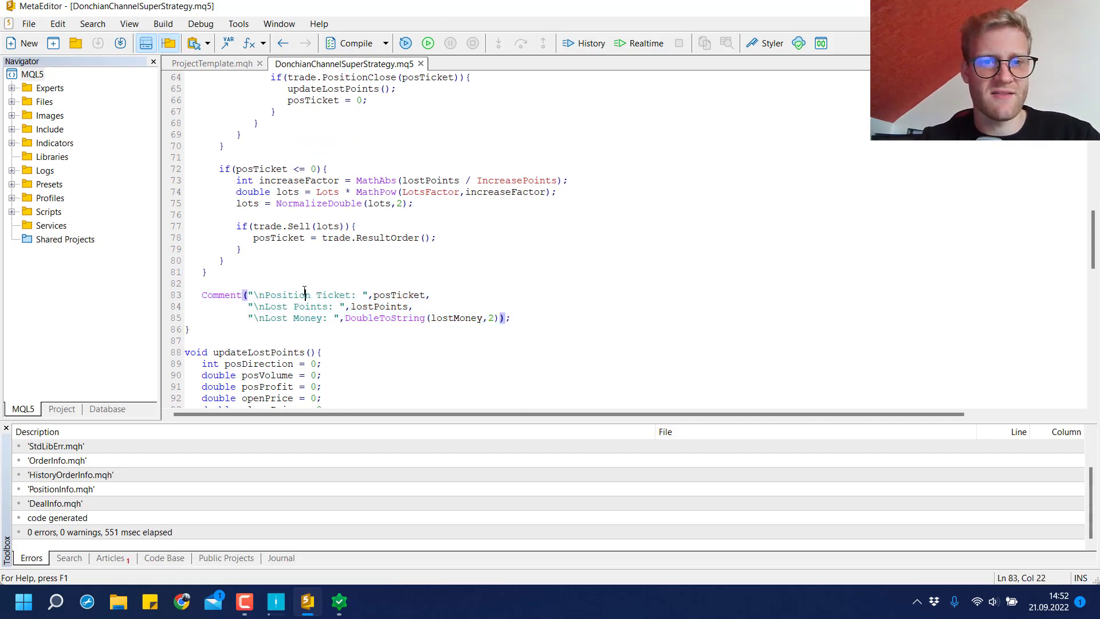
# Examine the variable declarations at the start of the updateLostPoints function, focusing on posProfit
pyautogui.scroll(-4, 304, 290)
pyautogui.scroll(-2, 304, 291)
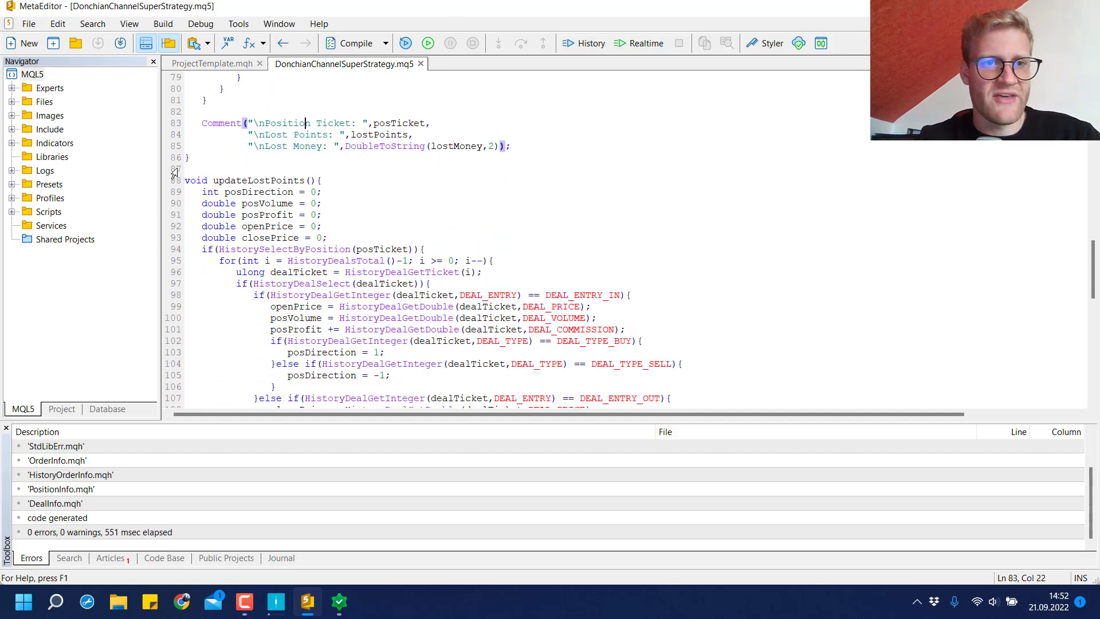
pyautogui.moveTo(184, 180); pyautogui.dragTo(277, 386)
pyautogui.click(346, 288)
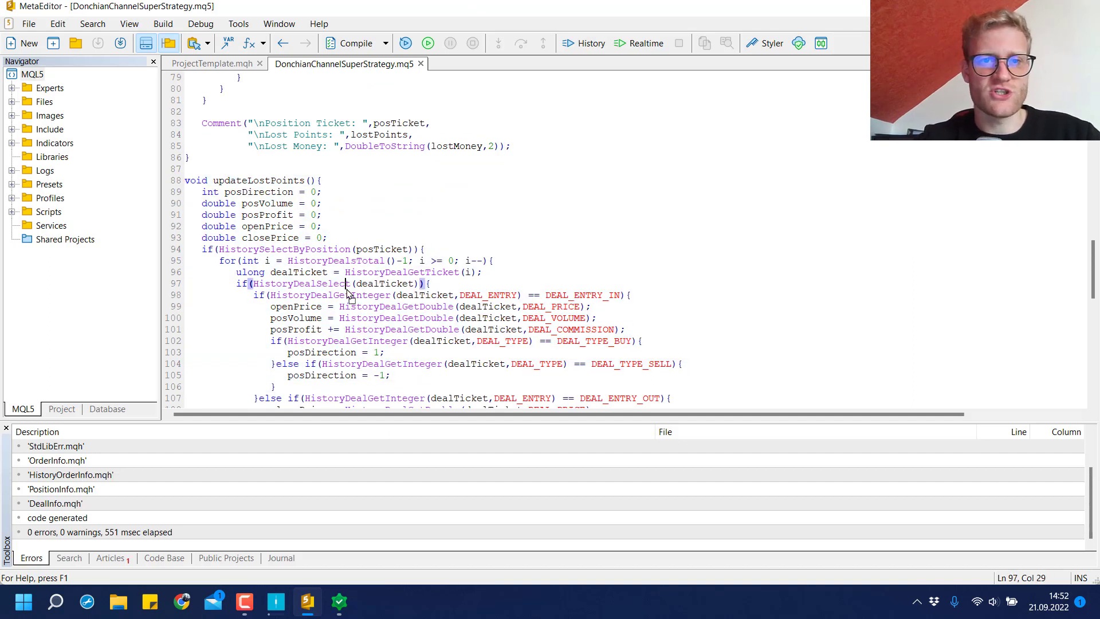
pyautogui.click(179, 204)
pyautogui.click(178, 214)
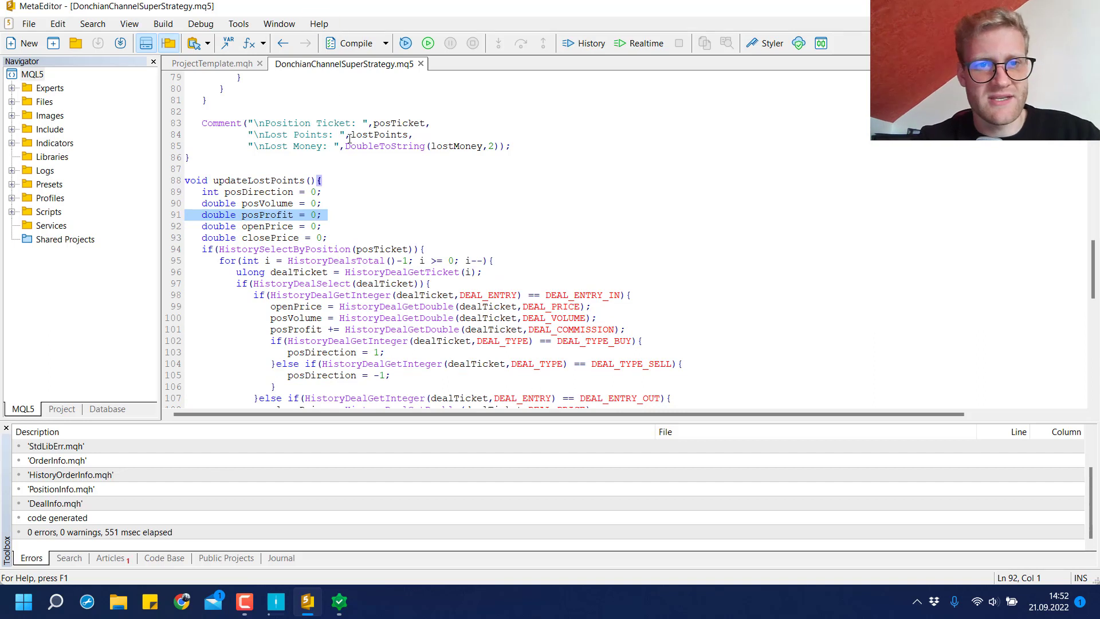
pyautogui.doubleClick(269, 215)
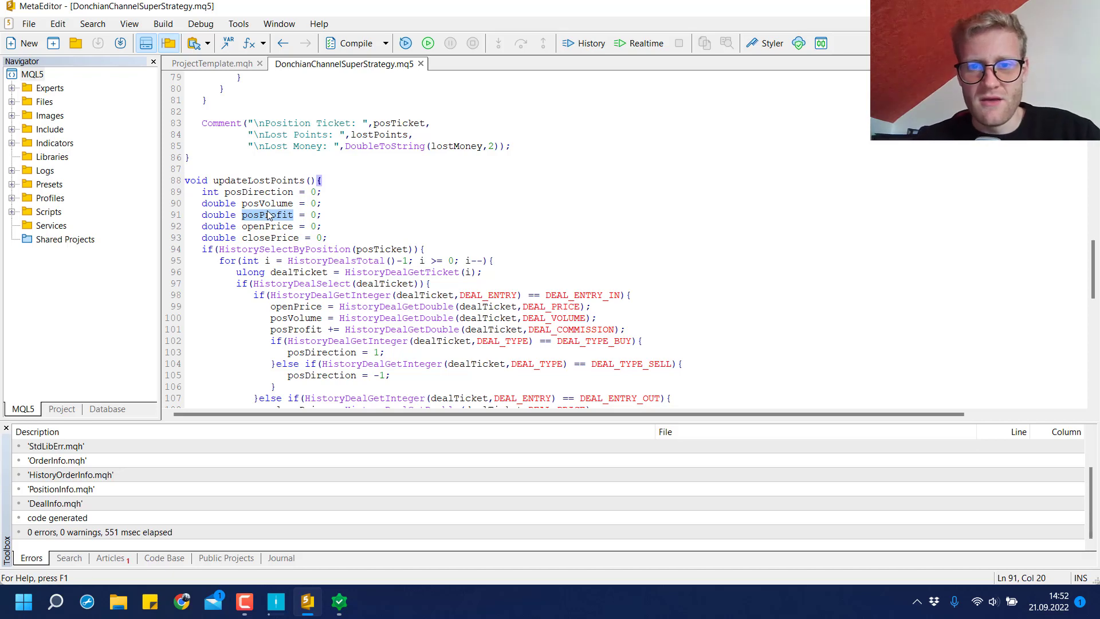
# Examine how updateLostPoints adds each entry deal's DEAL_COMMISSION to posProfit through HistoryDealGetDouble
pyautogui.scroll(-1, 330, 298)
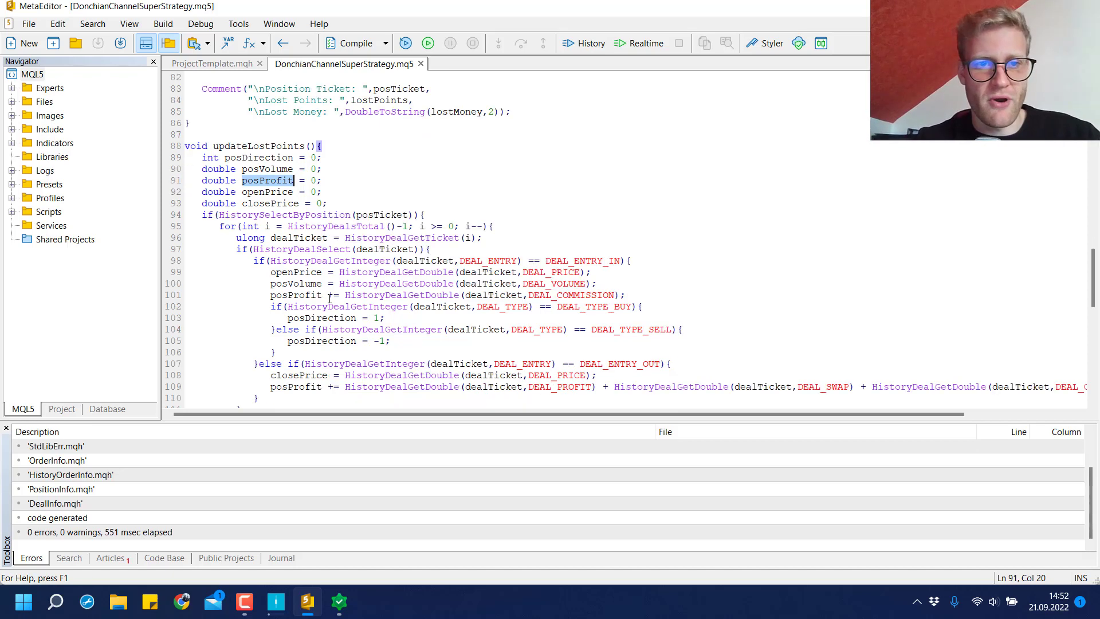
pyautogui.scroll(-1, 330, 298)
pyautogui.click(382, 383)
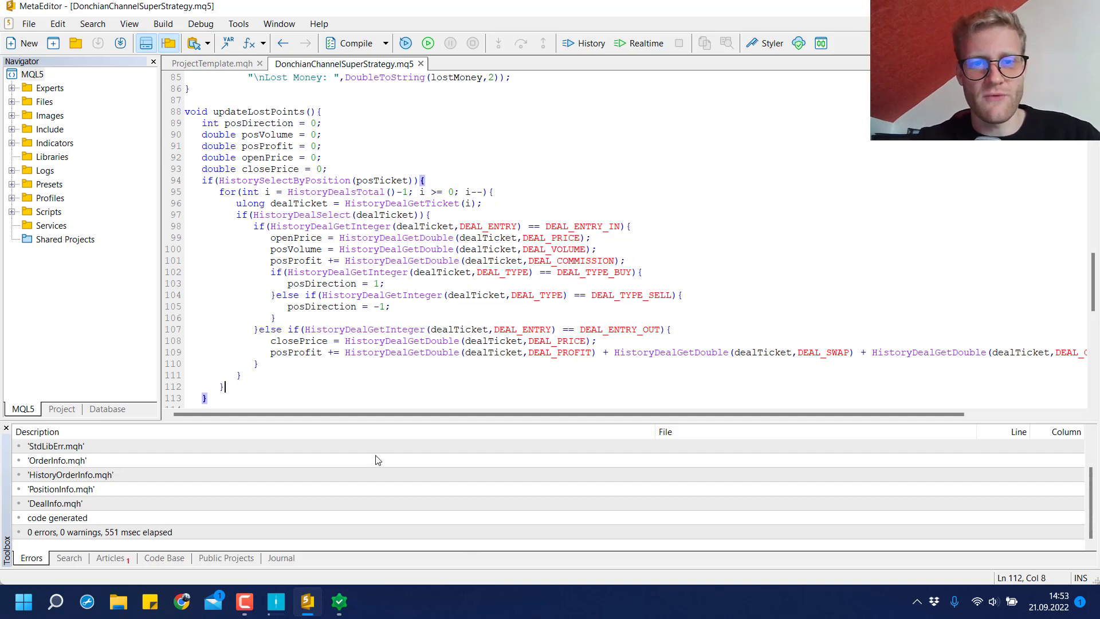
pyautogui.click(173, 261)
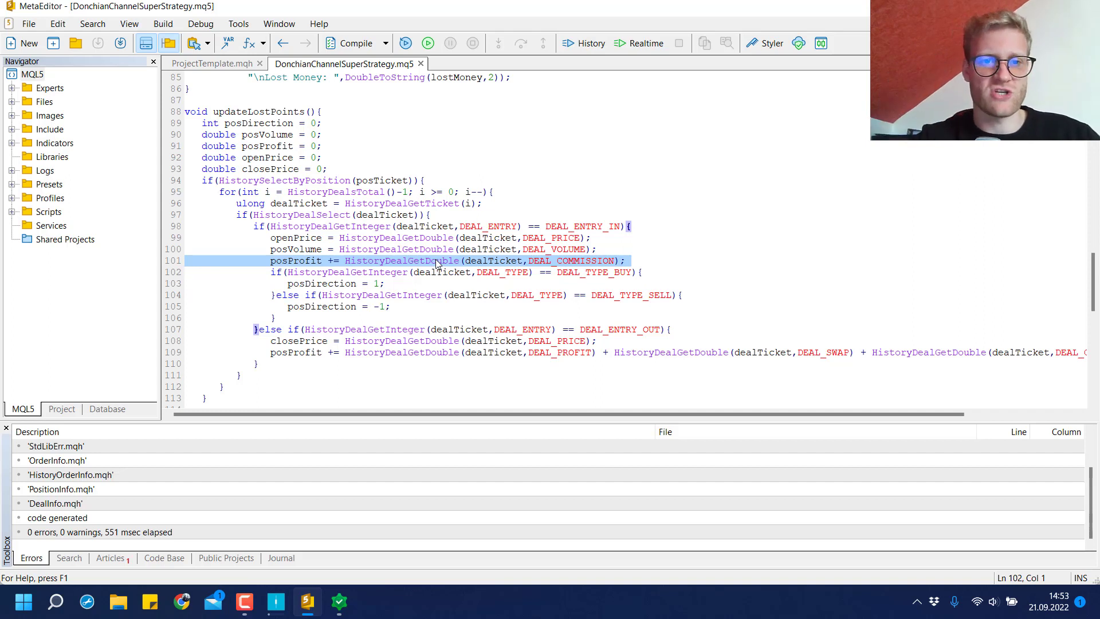
pyautogui.doubleClick(288, 263)
pyautogui.moveTo(328, 261); pyautogui.dragTo(340, 263)
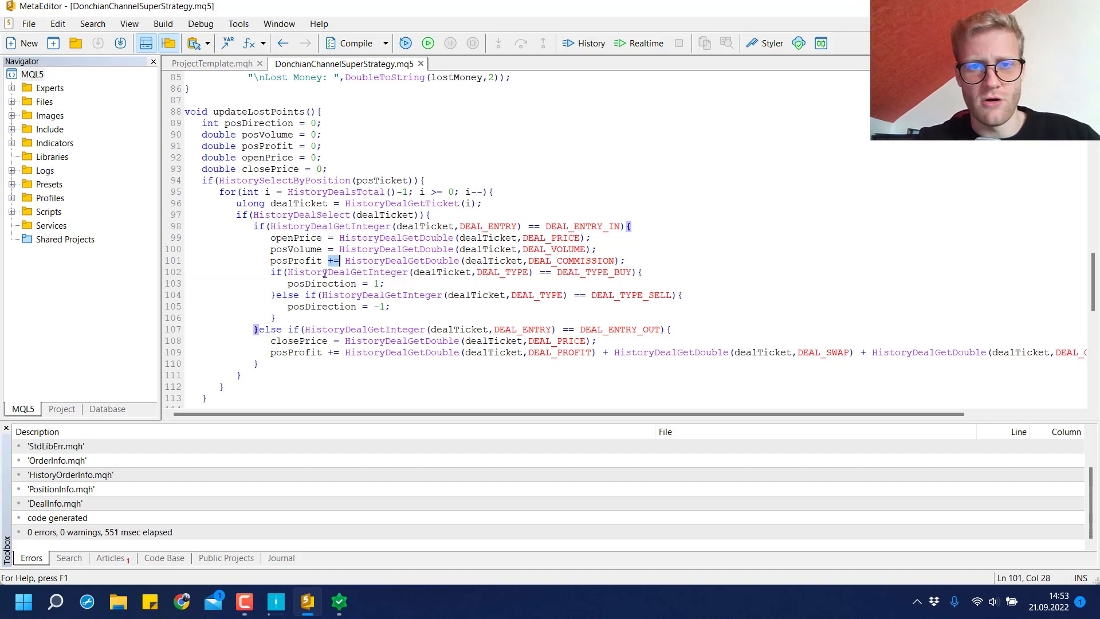
pyautogui.moveTo(342, 262); pyautogui.dragTo(730, 263)
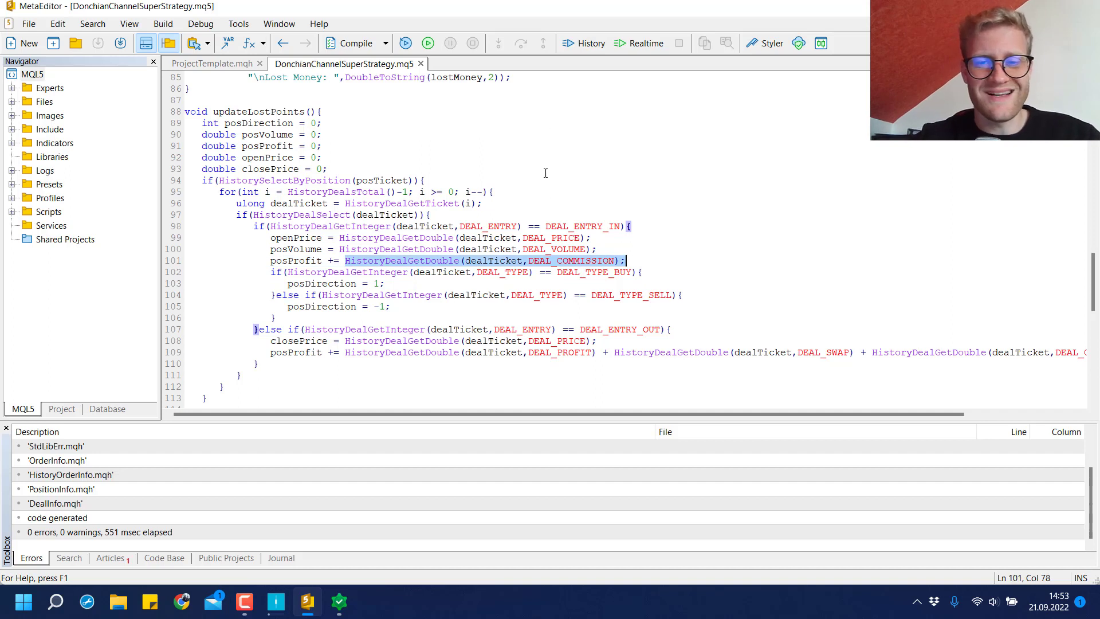
pyautogui.moveTo(508, 267); pyautogui.dragTo(514, 264)
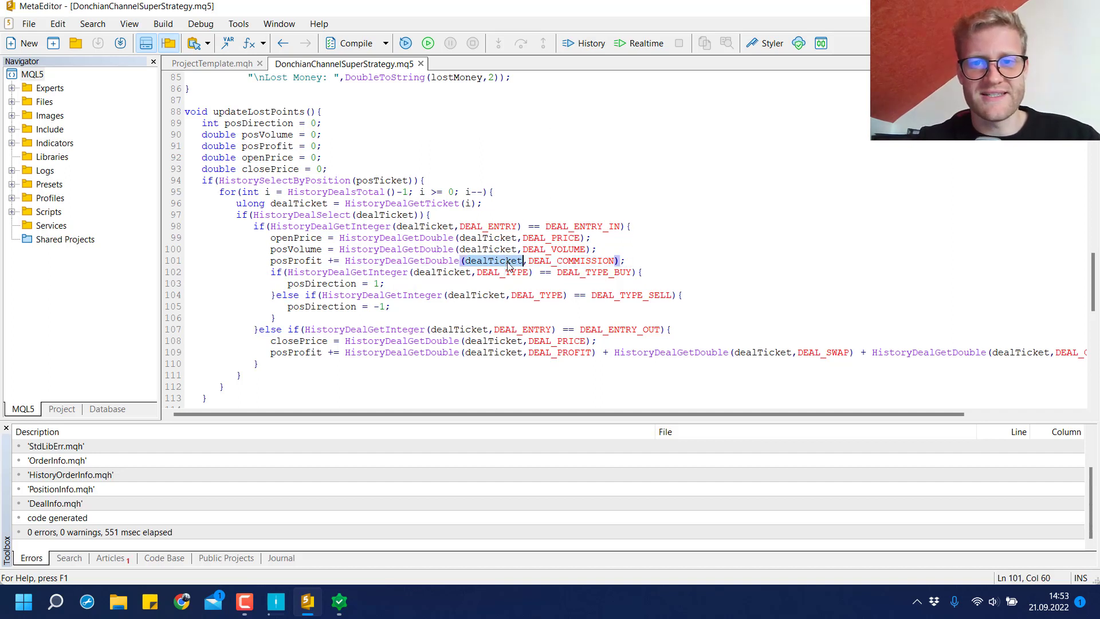
pyautogui.doubleClick(541, 264)
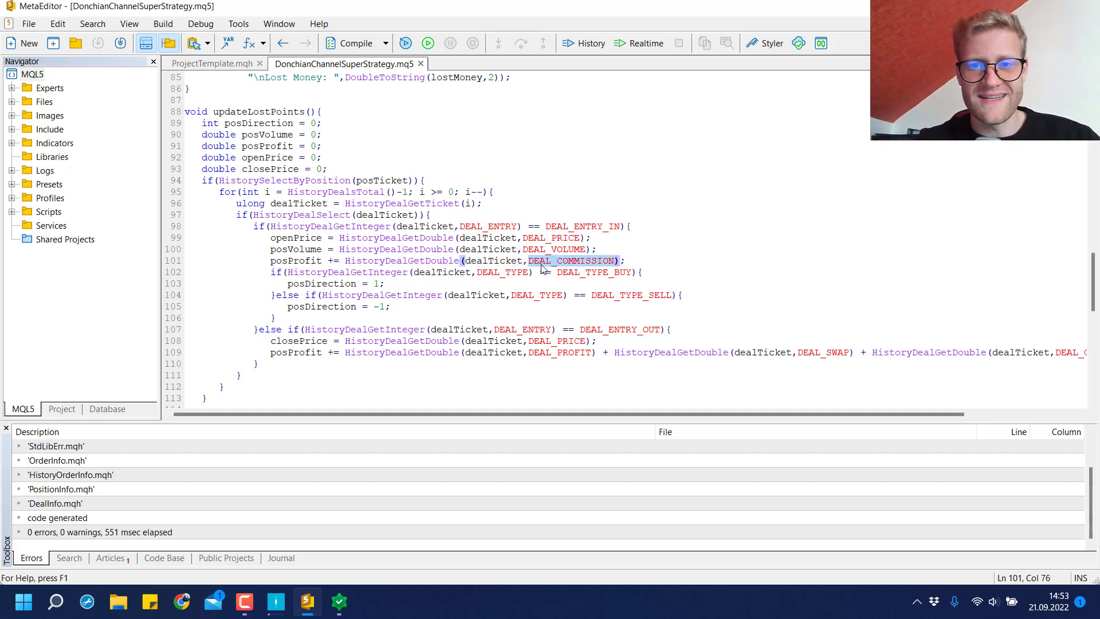
# Examine how posProfit sums the entry commission and the exit deal's DEAL_PROFIT, DEAL_SWAP and DEAL_COMMISSION in updateLostPoints
pyautogui.click(173, 263)
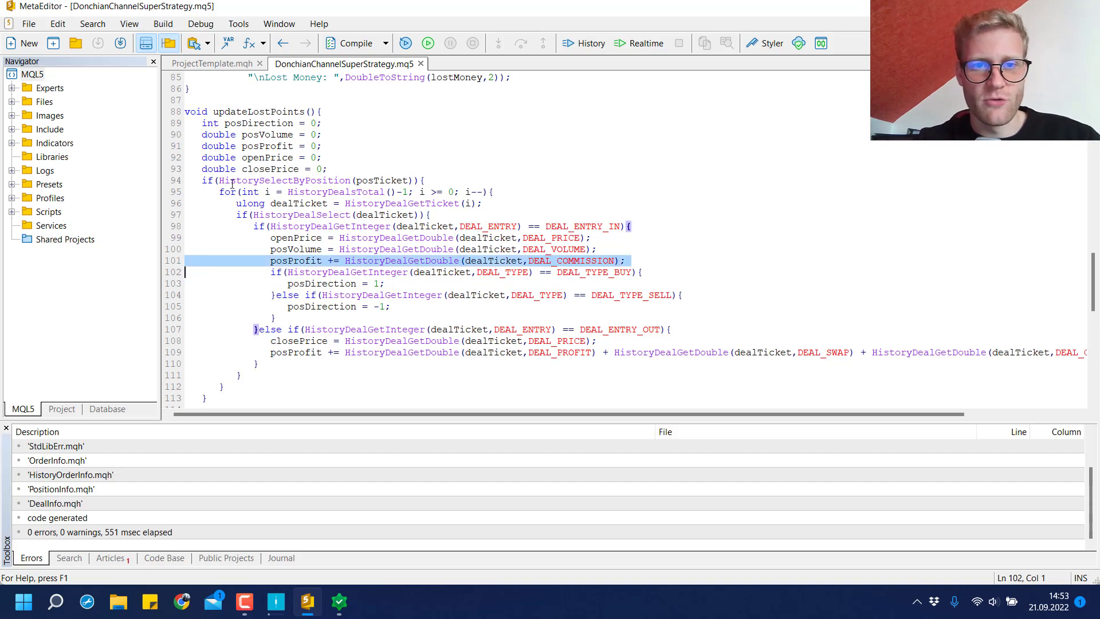
pyautogui.click(178, 146)
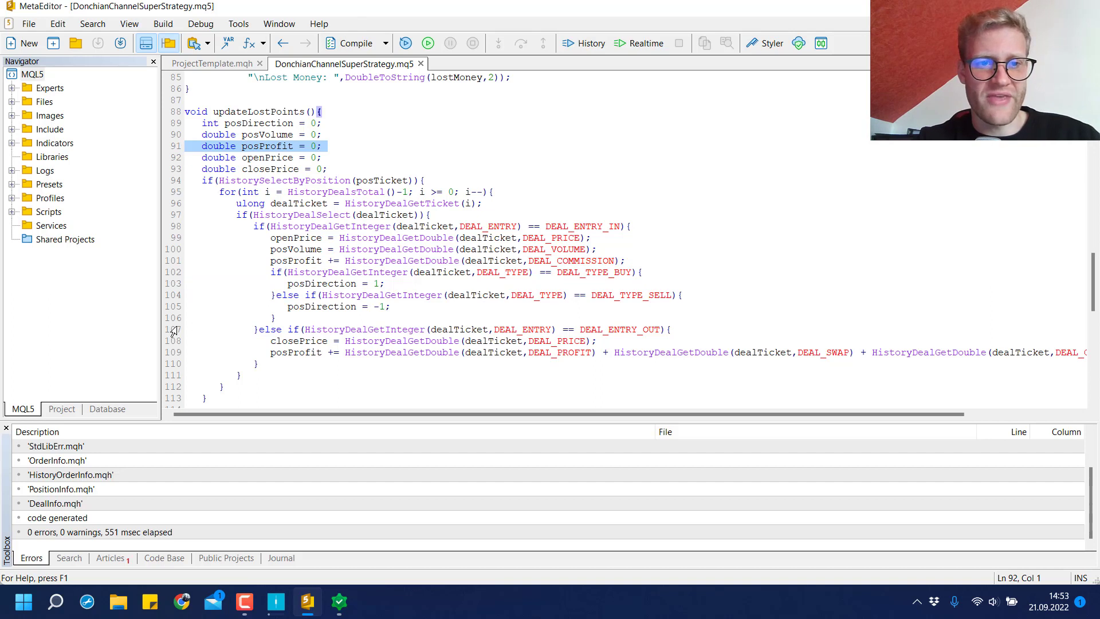
pyautogui.moveTo(174, 331); pyautogui.dragTo(172, 364)
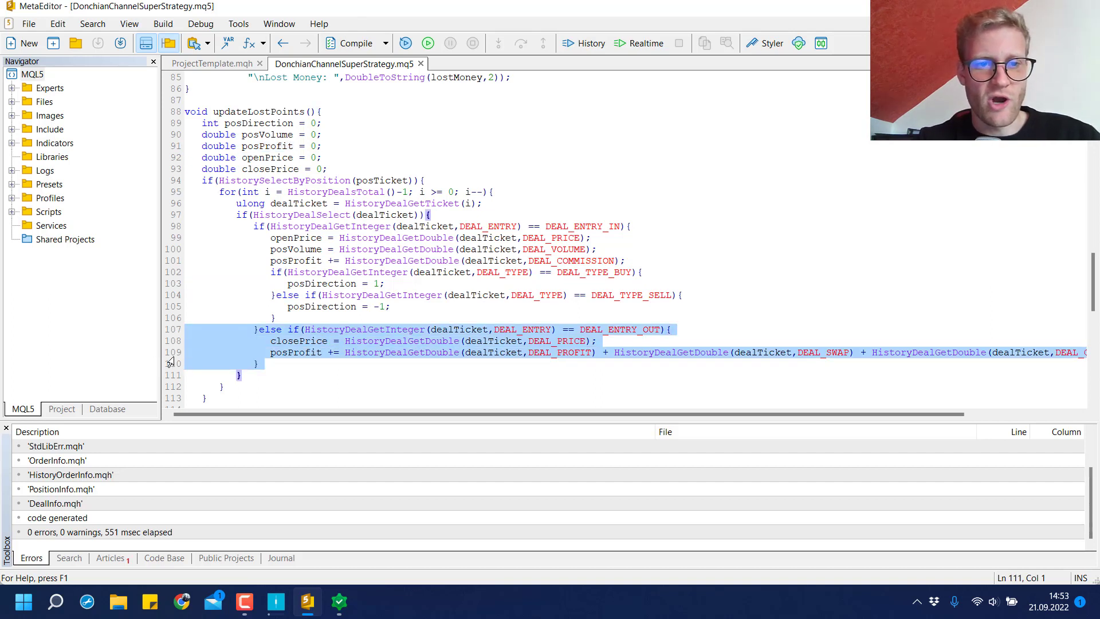
pyautogui.click(172, 353)
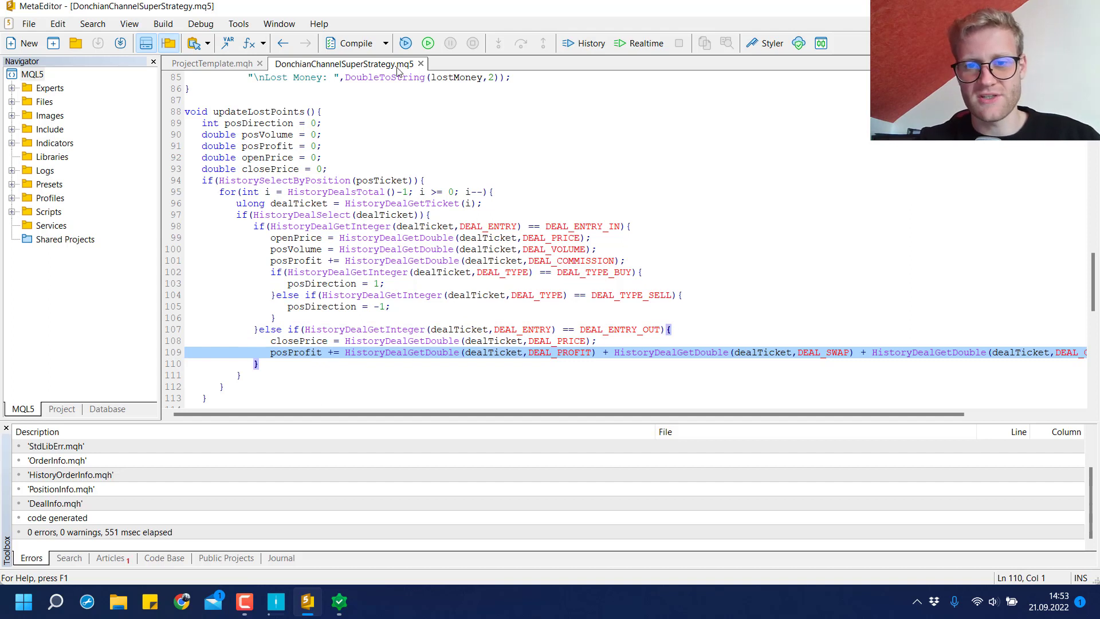
pyautogui.moveTo(346, 352); pyautogui.dragTo(599, 355)
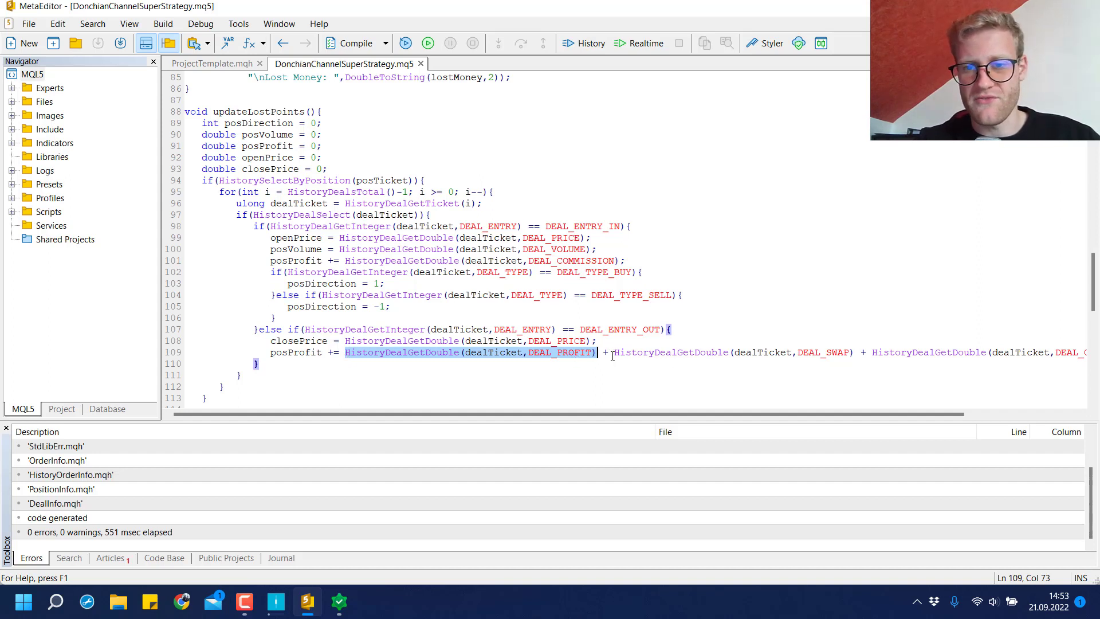
pyautogui.moveTo(614, 354); pyautogui.dragTo(851, 352)
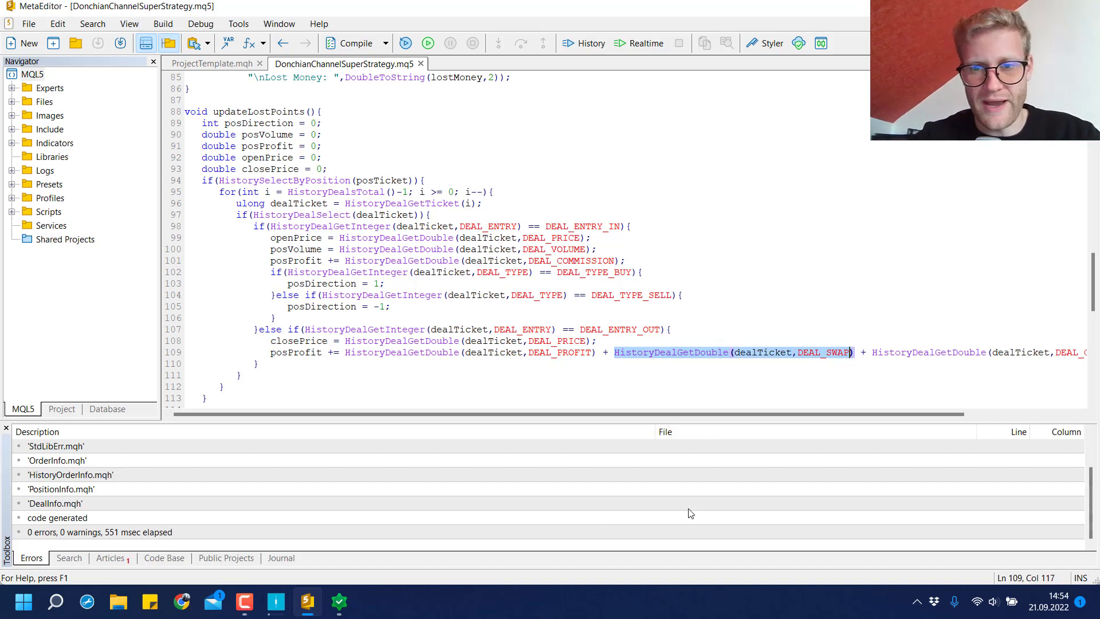
pyautogui.click(617, 355)
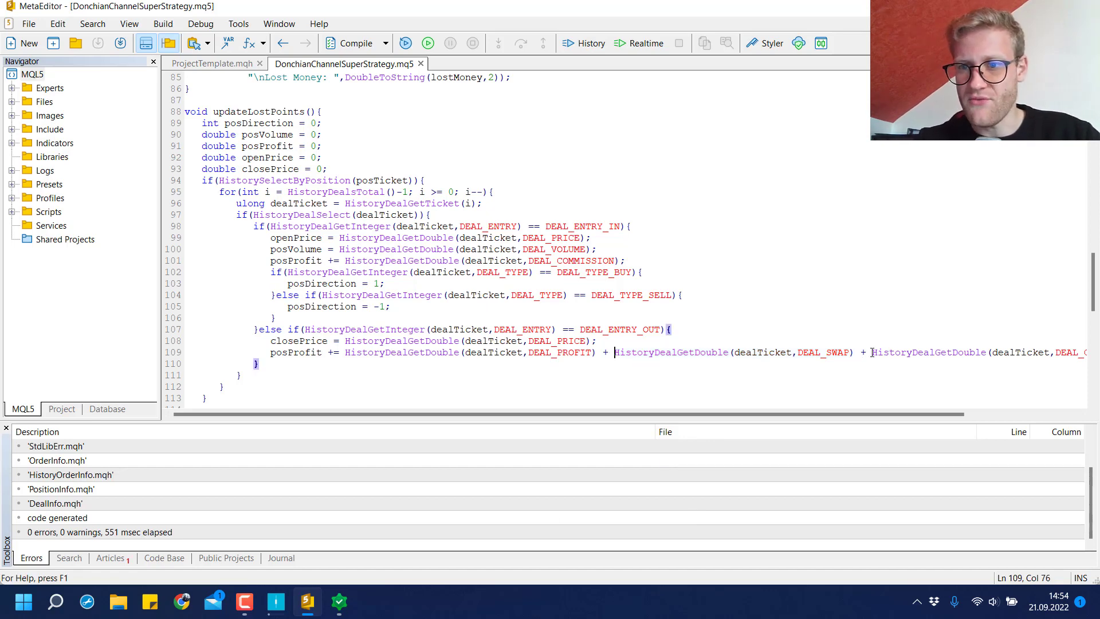
pyautogui.moveTo(872, 353); pyautogui.dragTo(1062, 249)
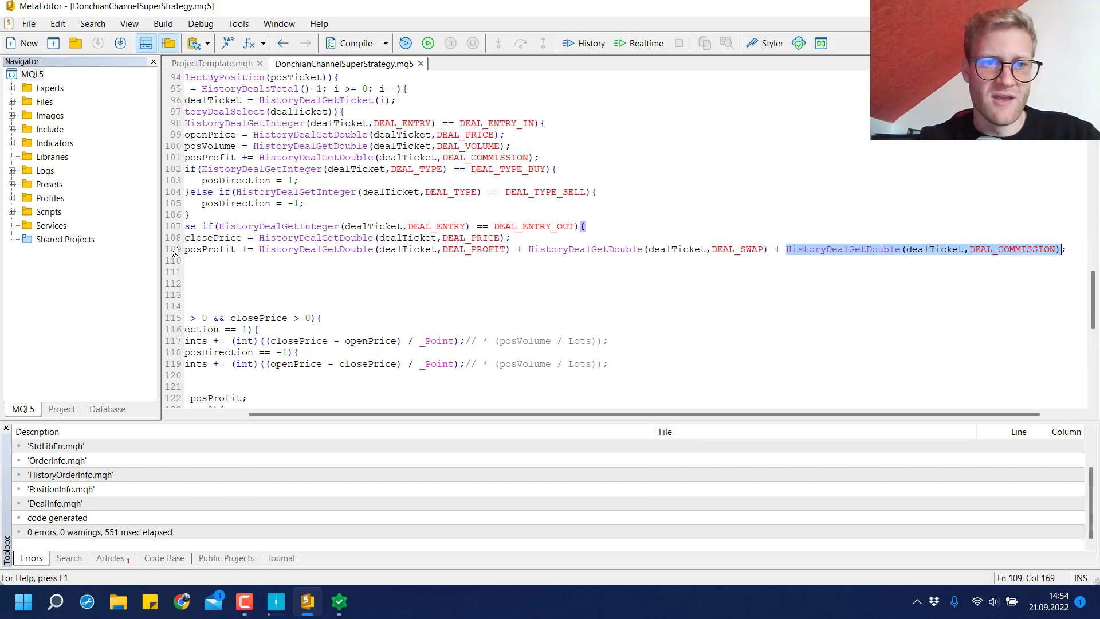
# Examine the whole history deal loop in updateLostPoints that accumulates posProfit over the position's entry and exit deals
pyautogui.moveTo(216, 258); pyautogui.dragTo(229, 121)
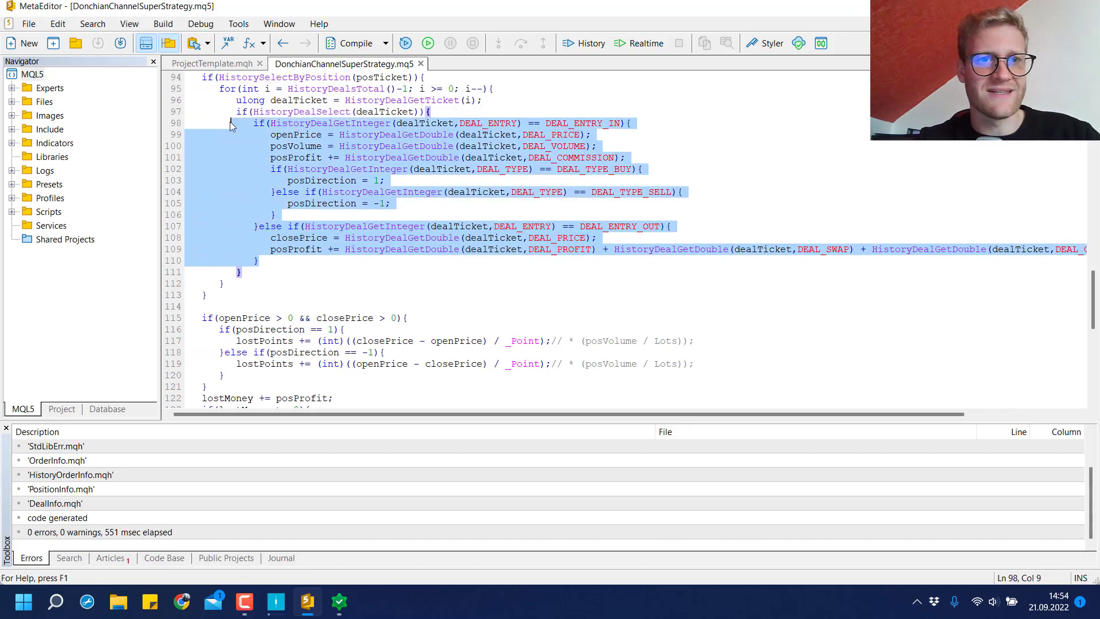
pyautogui.click(229, 121)
pyautogui.moveTo(173, 91); pyautogui.dragTo(284, 285)
pyautogui.click(284, 285)
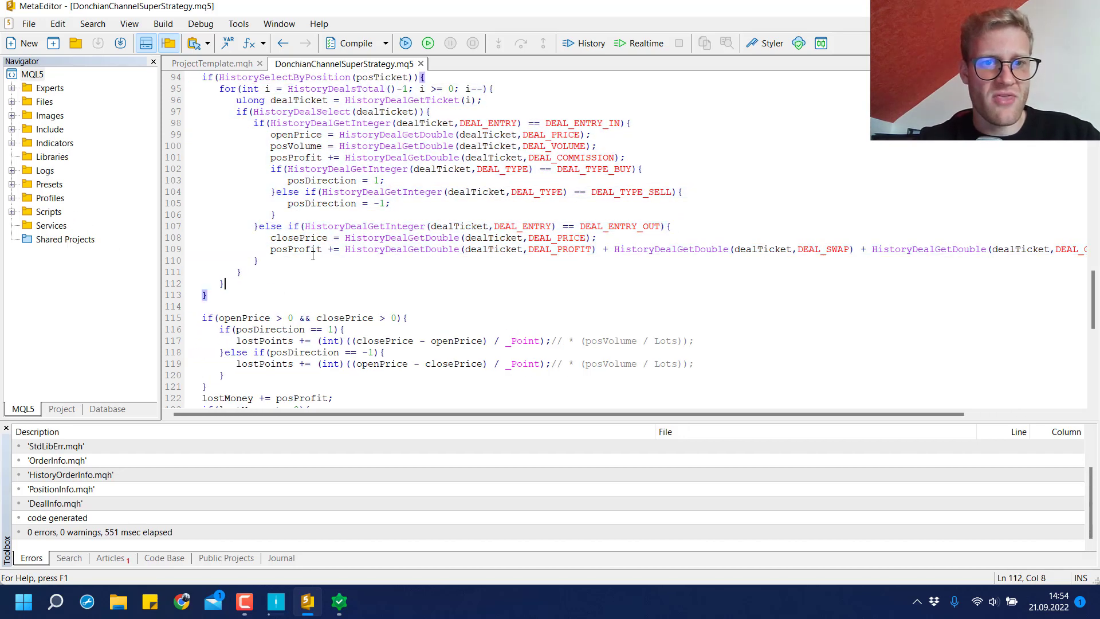
pyautogui.doubleClick(312, 250)
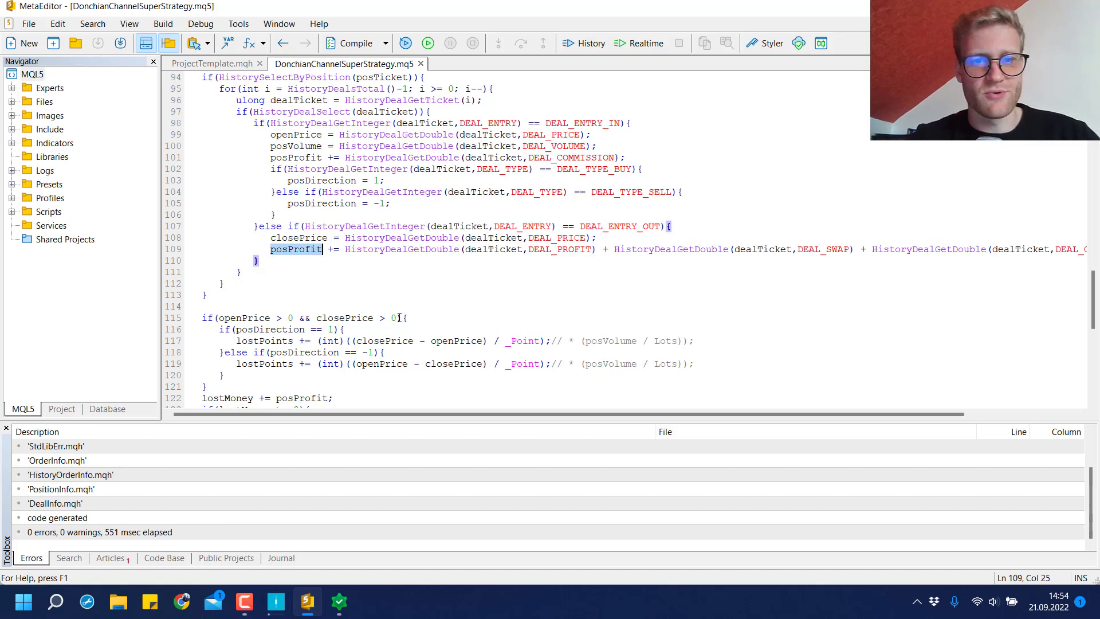
# Delete the trailing "// * (posVolume / Lots));" comments from both lostPoints calculation lines in updateLostPoints, along with trailing whitespace
pyautogui.scroll(-3, 343, 236)
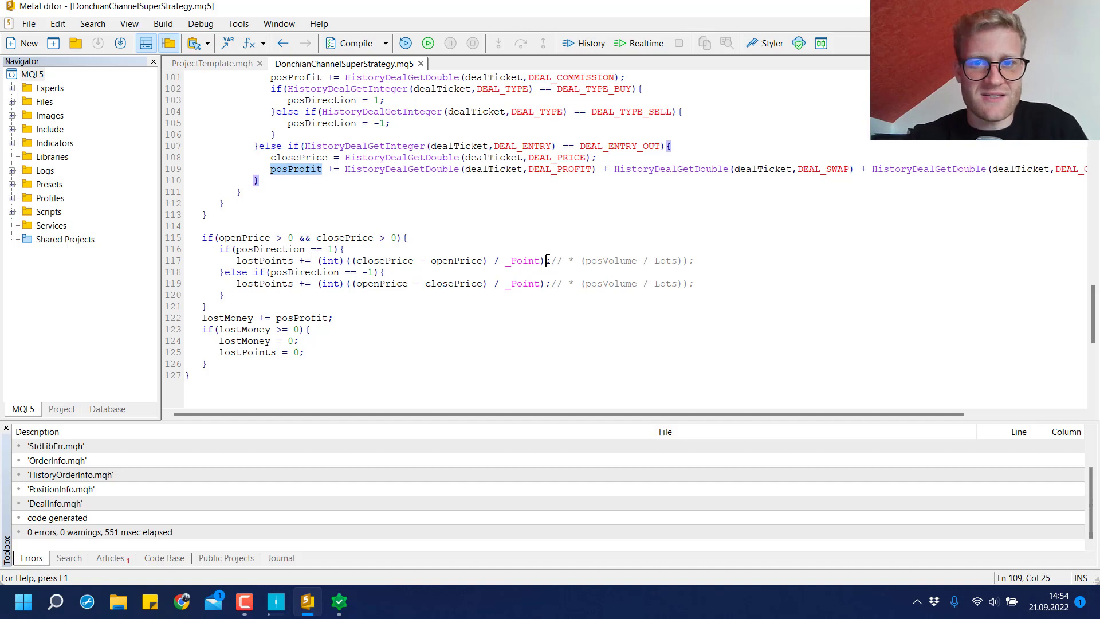
pyautogui.moveTo(547, 261); pyautogui.dragTo(701, 263)
pyautogui.doubleClick(704, 264)
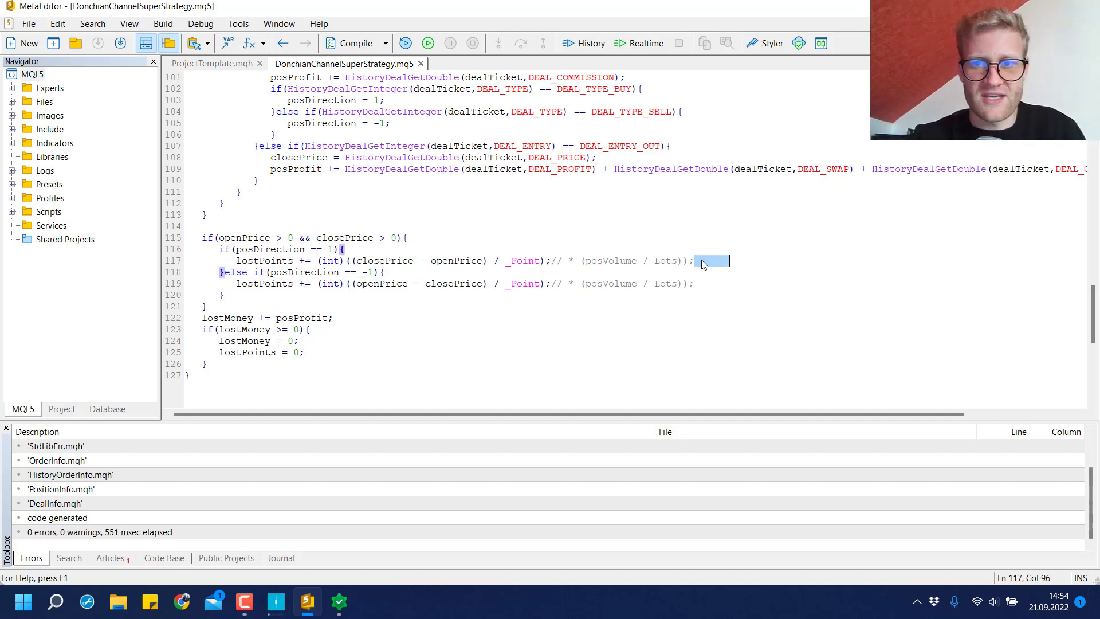
pyautogui.press('BackSpace')
pyautogui.click(703, 281)
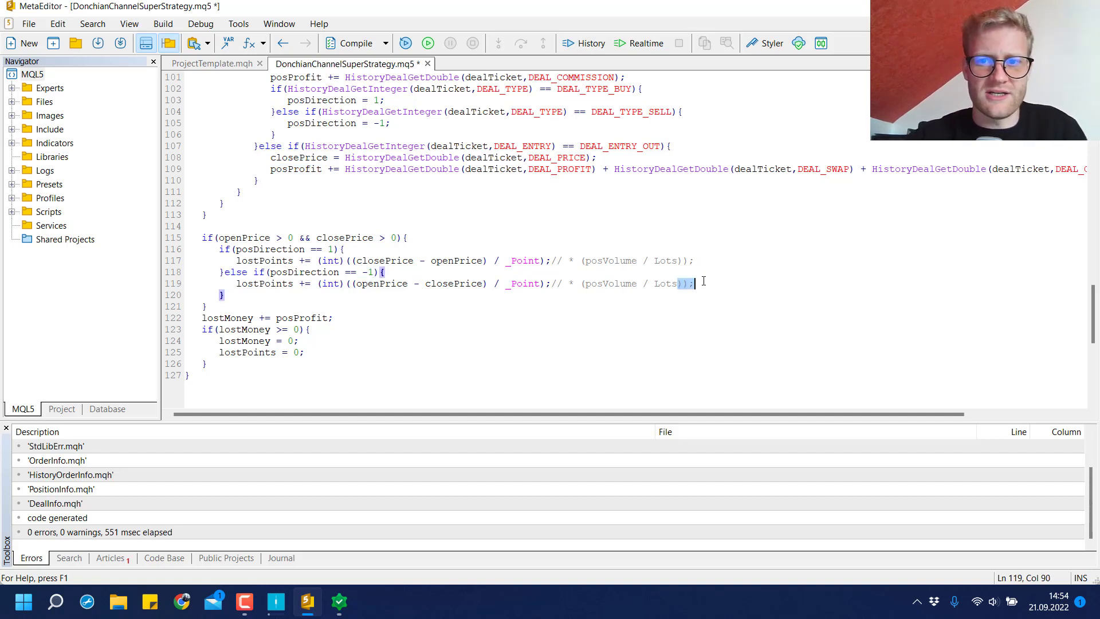
pyautogui.click(704, 281)
pyautogui.moveTo(554, 259); pyautogui.dragTo(704, 258)
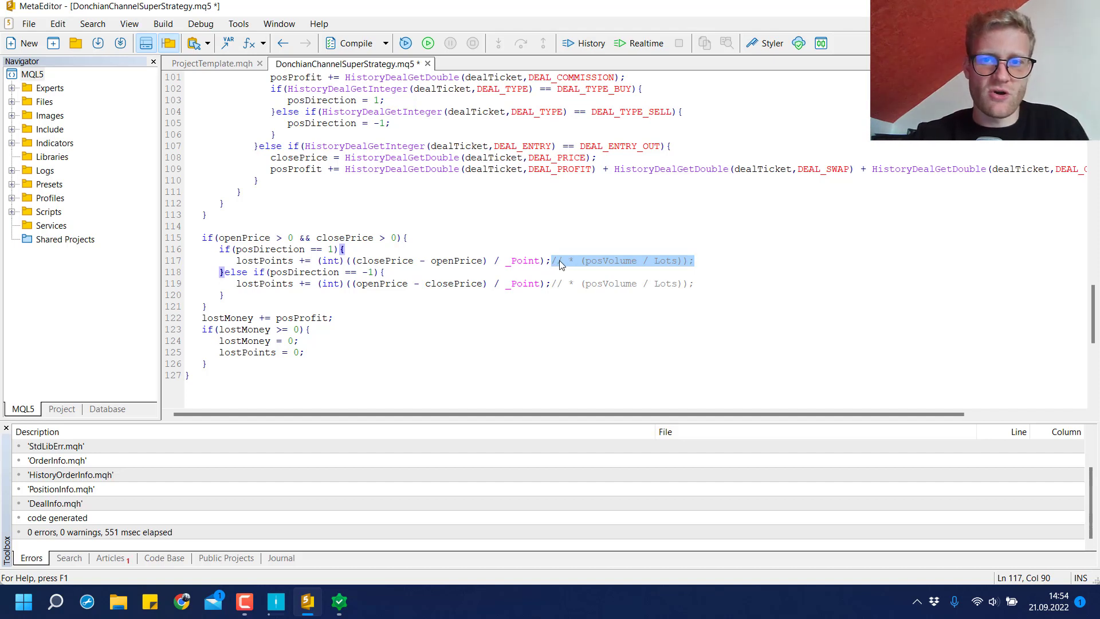
pyautogui.press('Delete')
pyautogui.moveTo(553, 285); pyautogui.dragTo(701, 286)
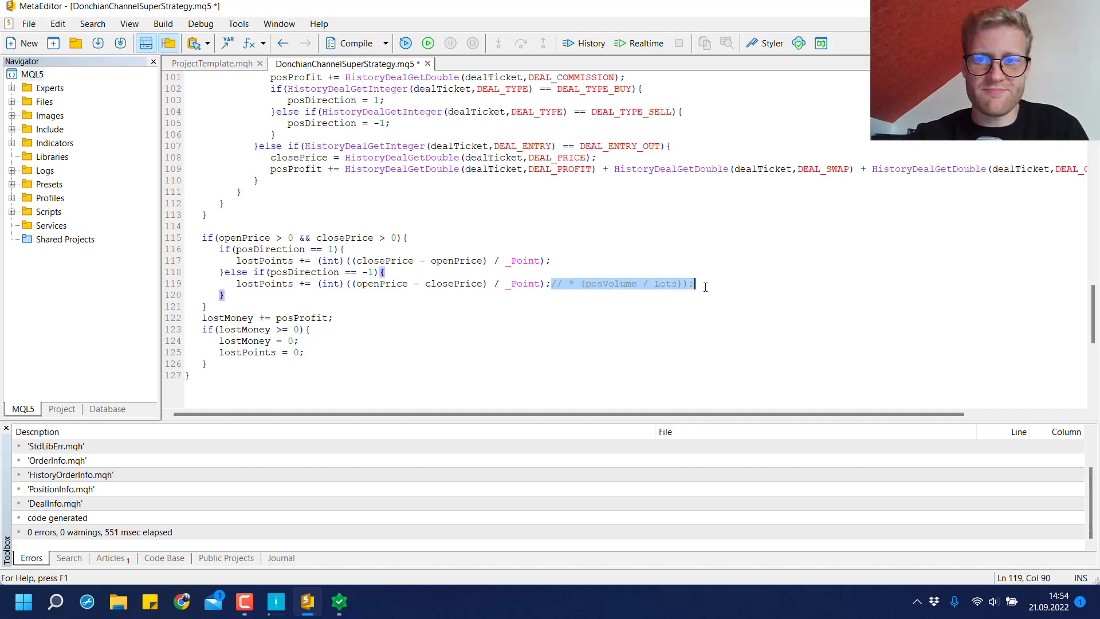
pyautogui.press('Delete')
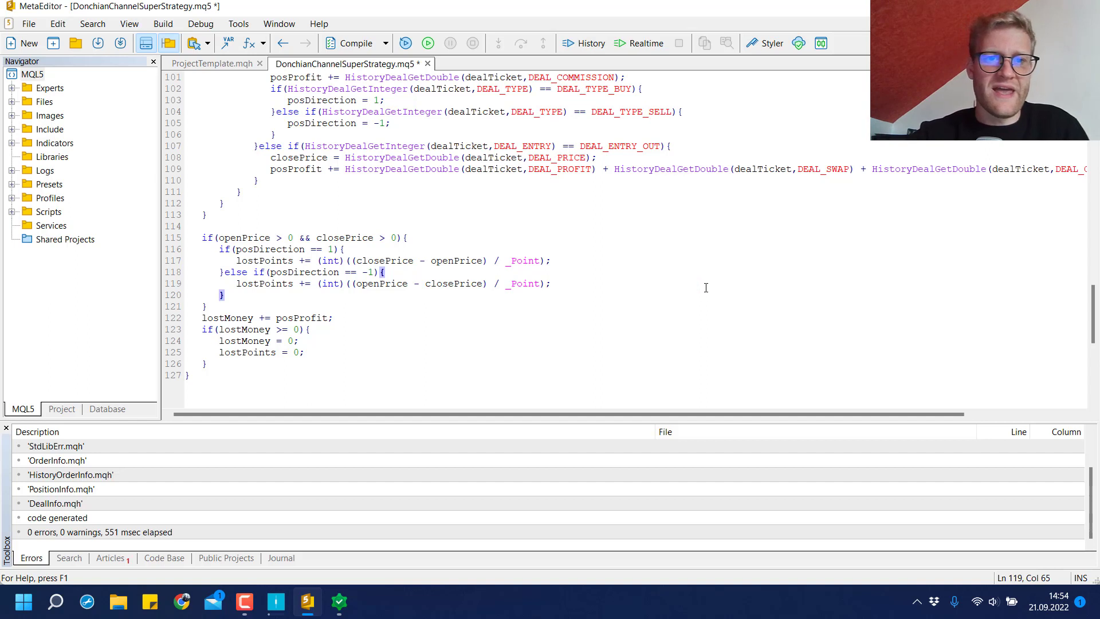
# Examine the lostPoints calculations from closePrice and openPrice for both position directions
pyautogui.doubleClick(364, 262)
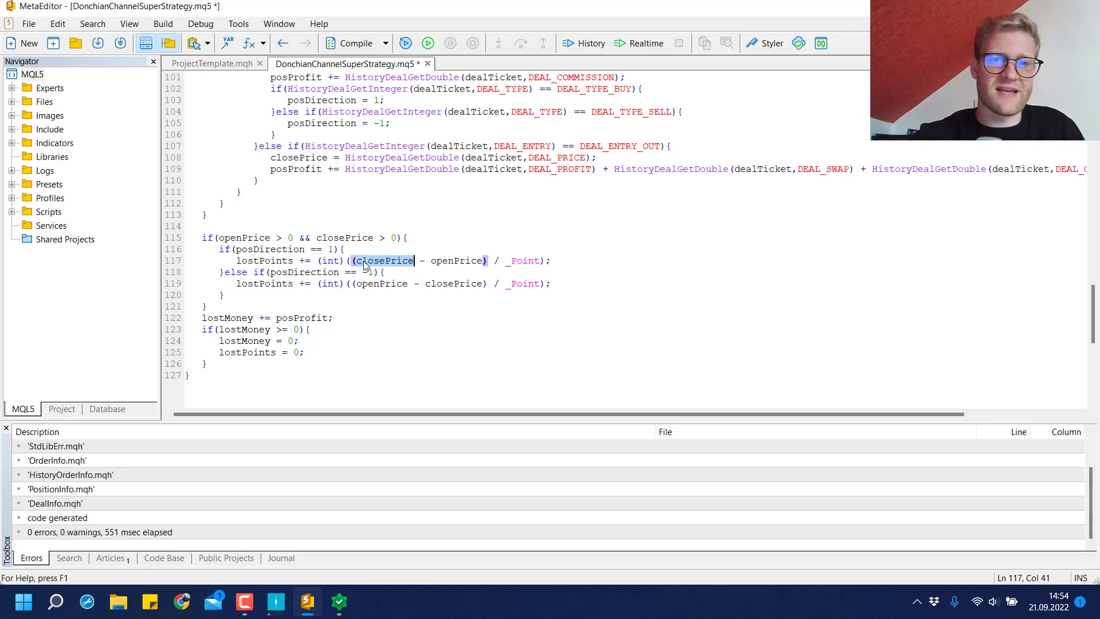
pyautogui.press('Down')
pyautogui.press('Down')
pyautogui.press('Down')
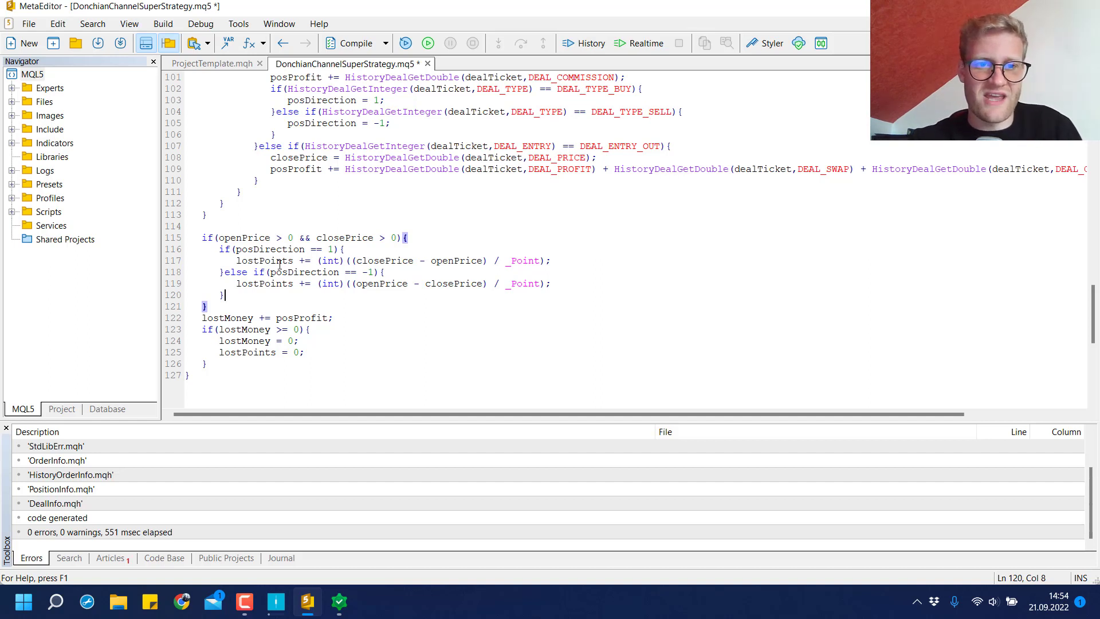
# Examine the line below the lostPoints block that adds posProfit to lostMoney
pyautogui.click(172, 322)
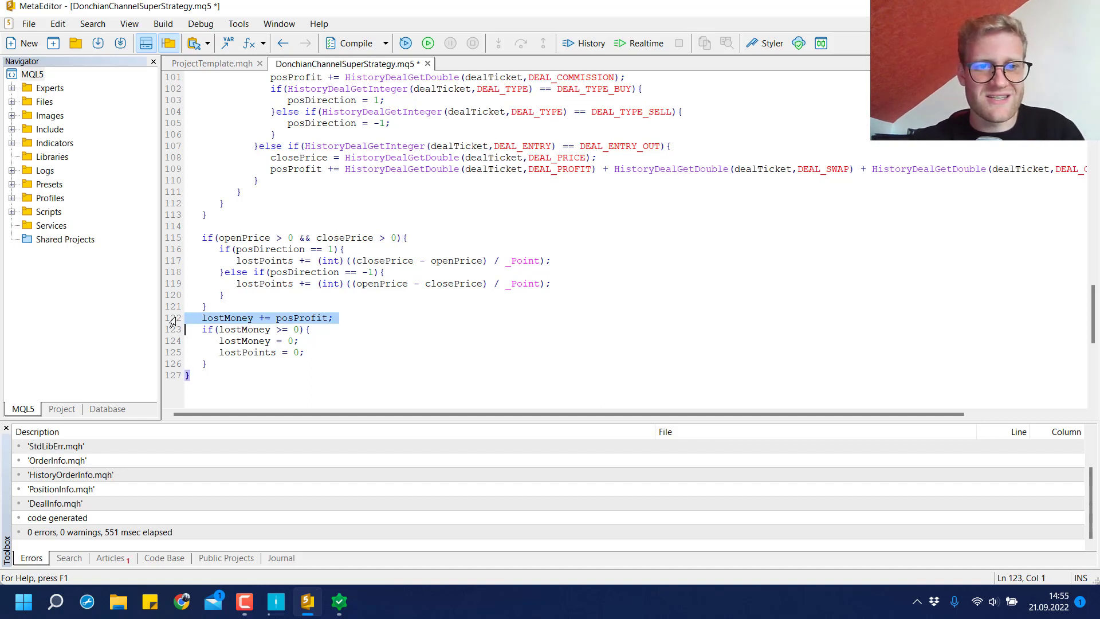
pyautogui.doubleClick(227, 322)
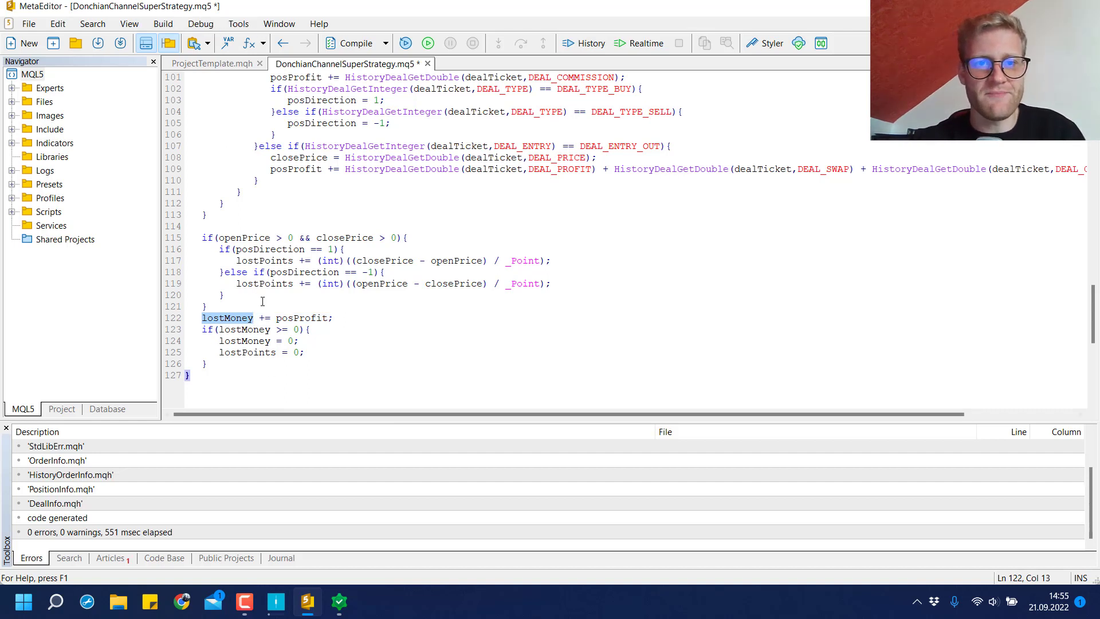
pyautogui.doubleClick(291, 319)
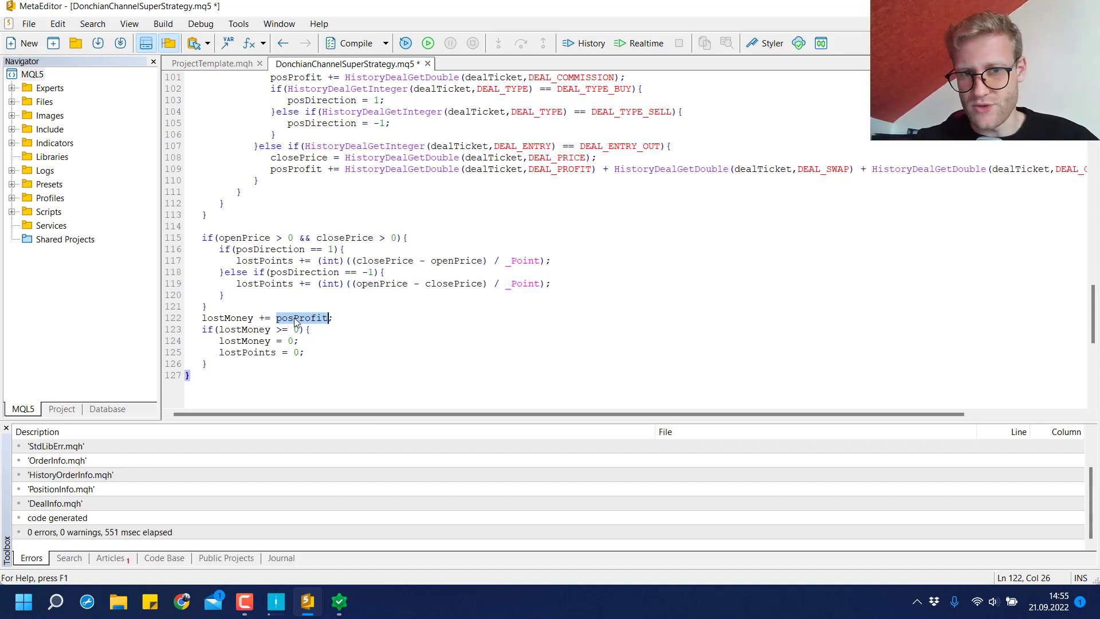
pyautogui.doubleClick(229, 318)
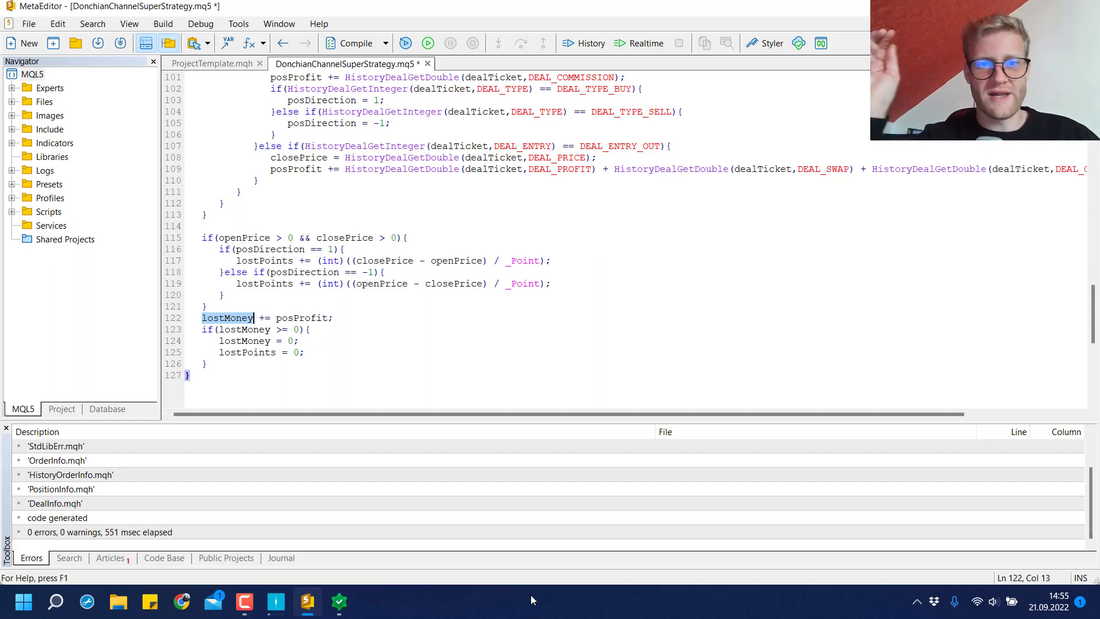
pyautogui.doubleClick(321, 319)
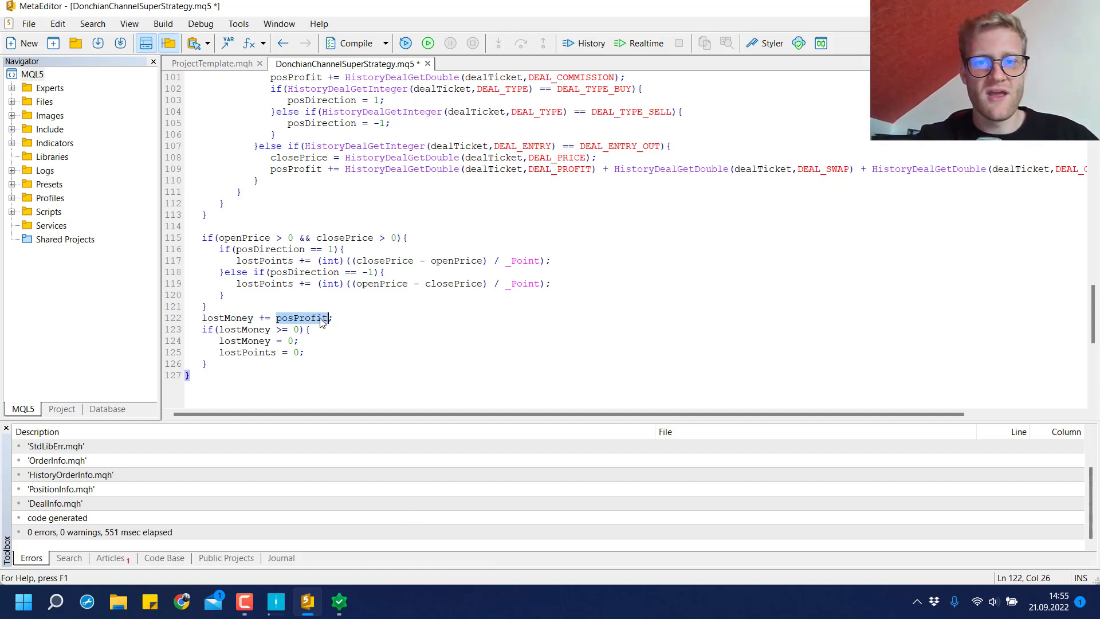
pyautogui.doubleClick(210, 319)
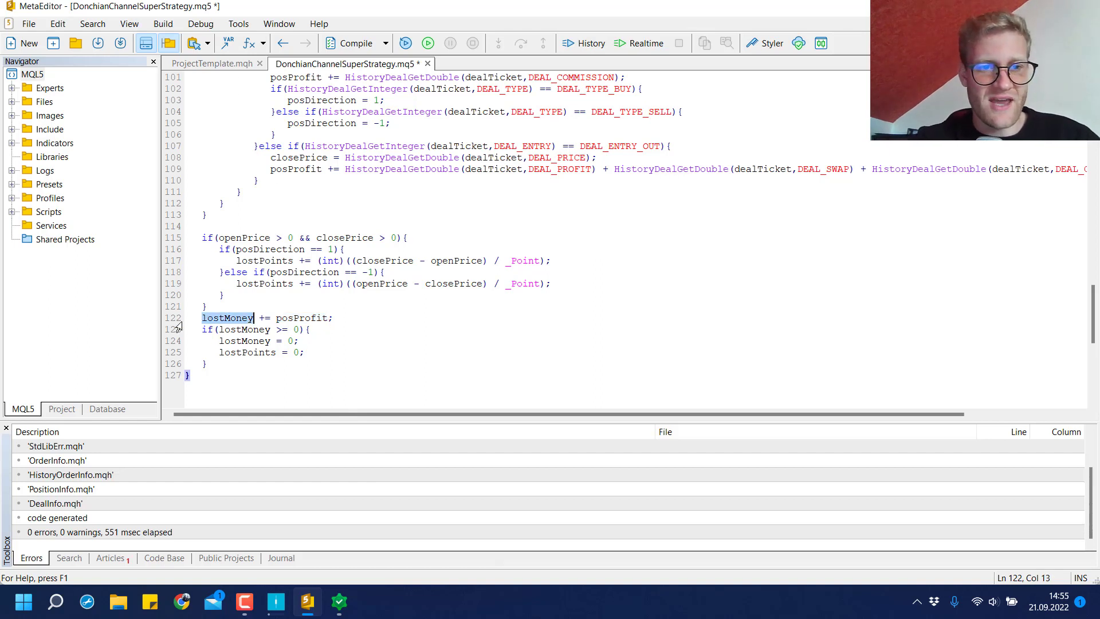
# Examine the if(lostMoney >= 0) block at the end of updateLostPoints that resets lostMoney and lostPoints to 0
pyautogui.moveTo(178, 328); pyautogui.dragTo(189, 366)
pyautogui.click(212, 363)
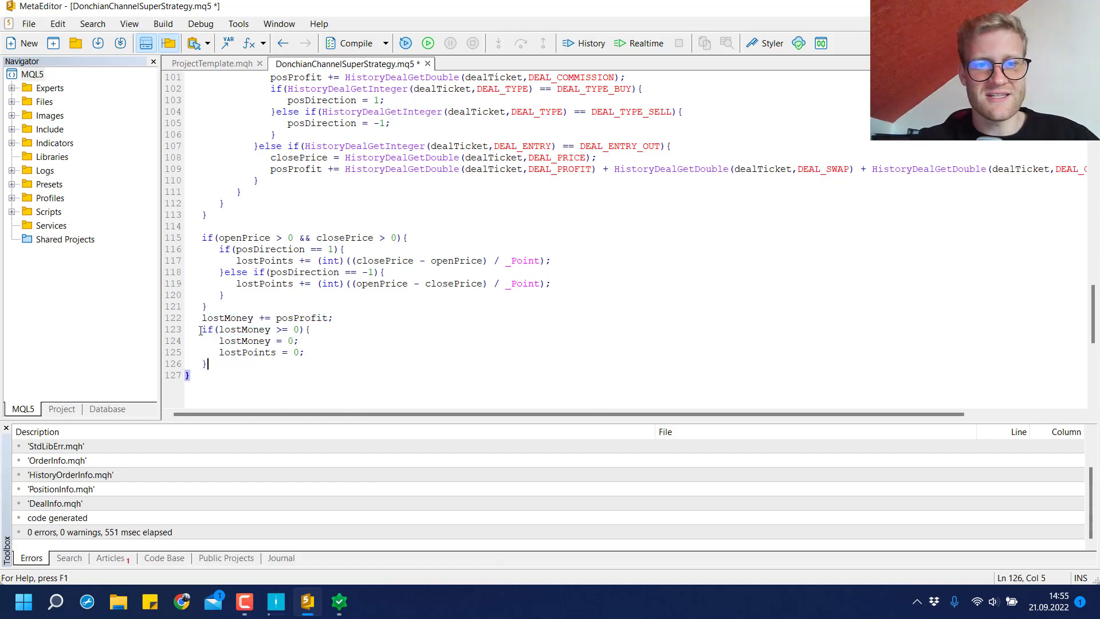
pyautogui.click(176, 331)
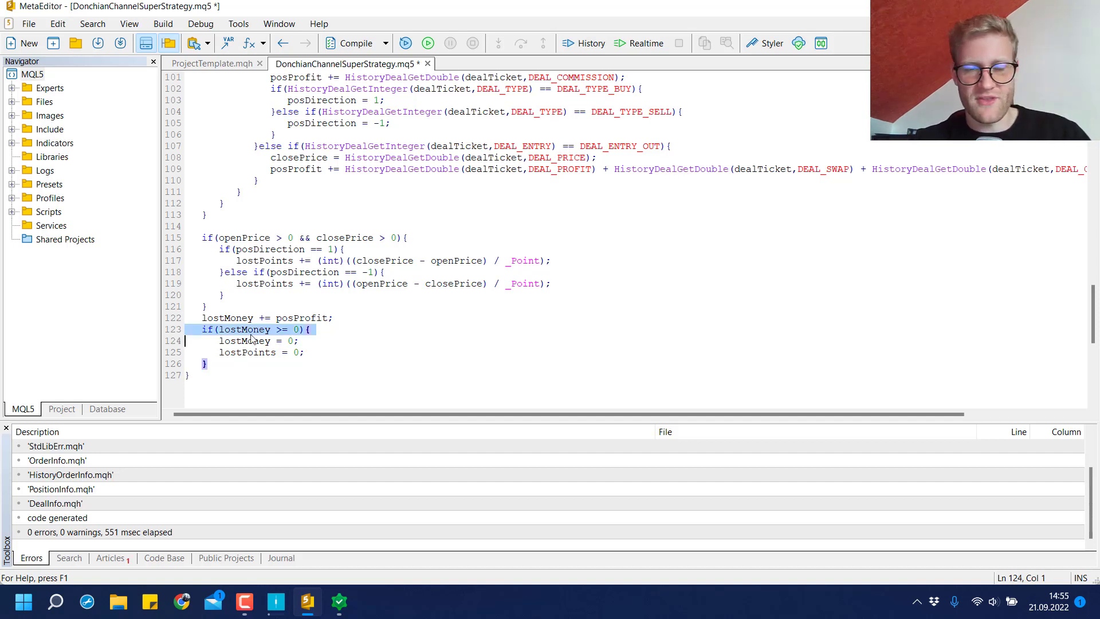
pyautogui.click(287, 331)
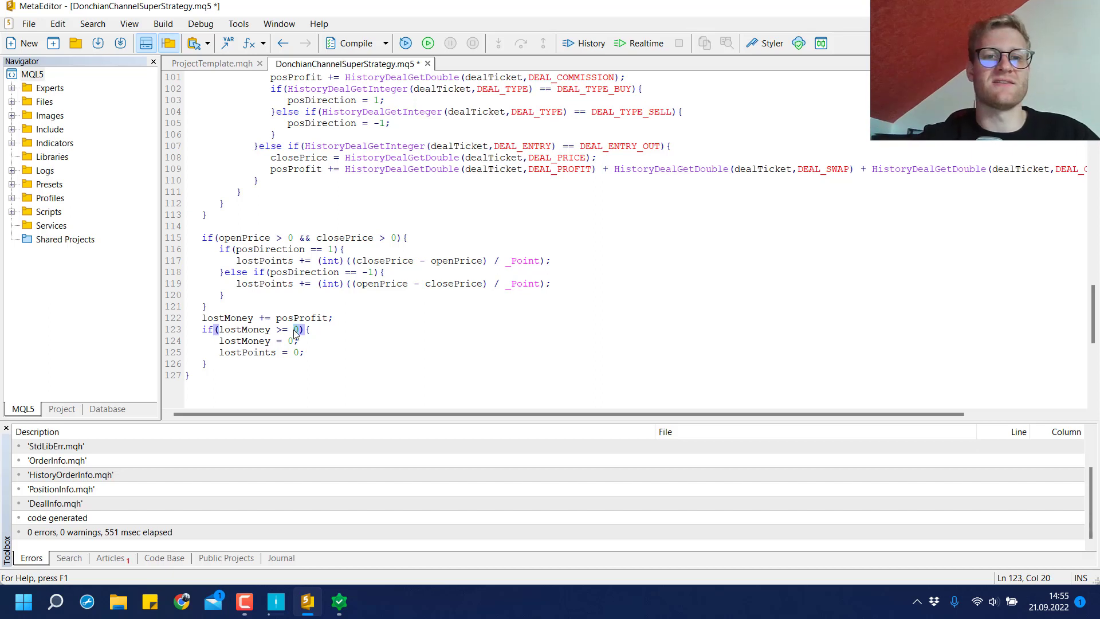
pyautogui.click(173, 343)
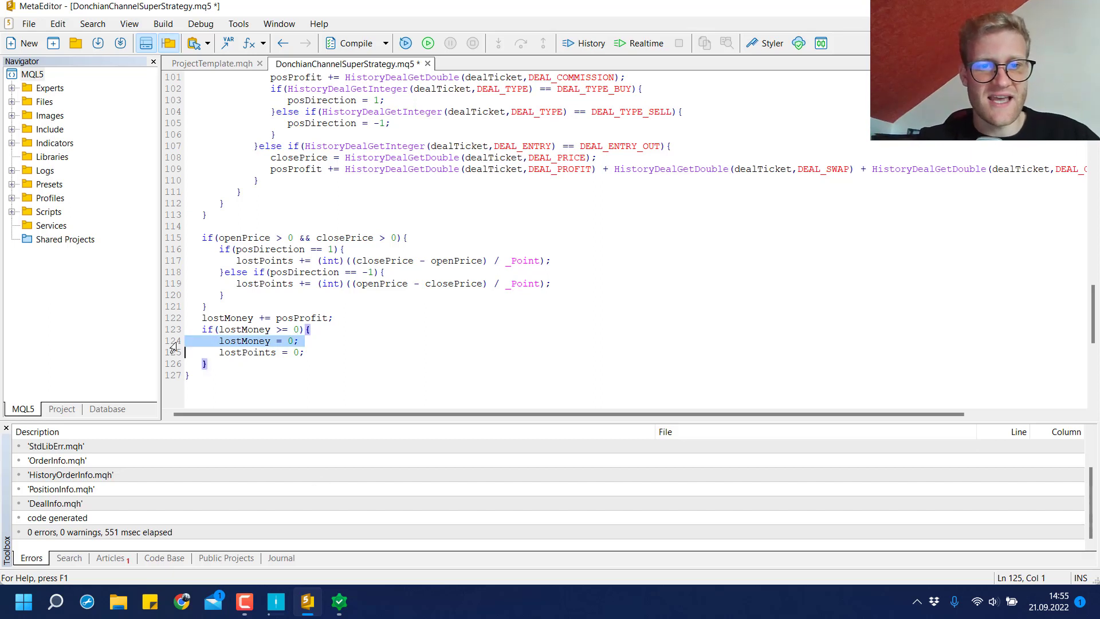
pyautogui.click(243, 342)
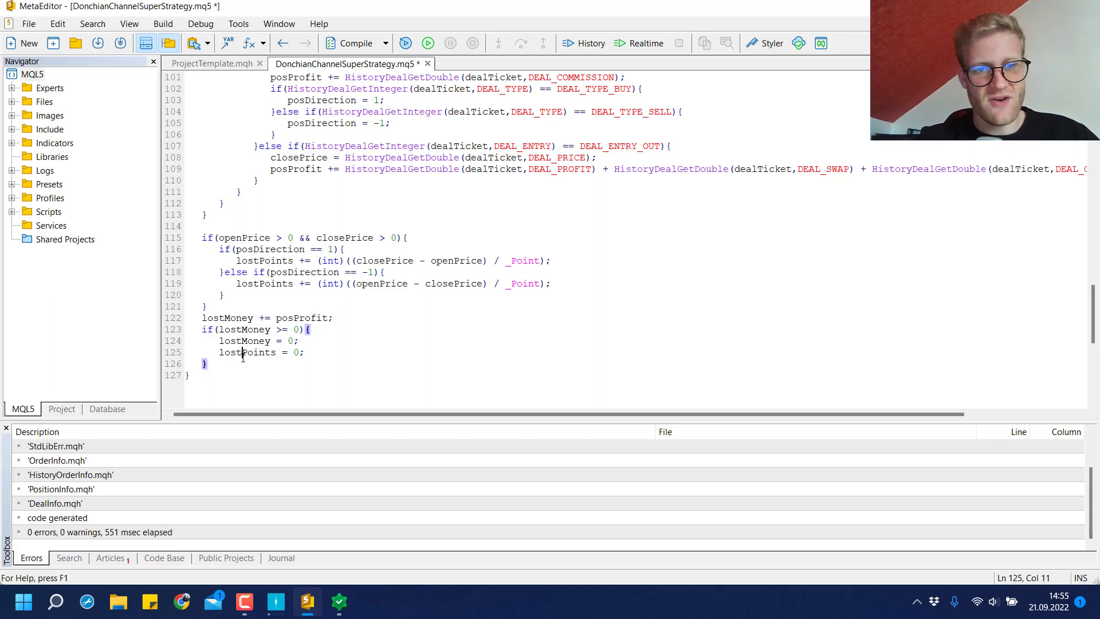
pyautogui.doubleClick(243, 352)
pyautogui.click(400, 388)
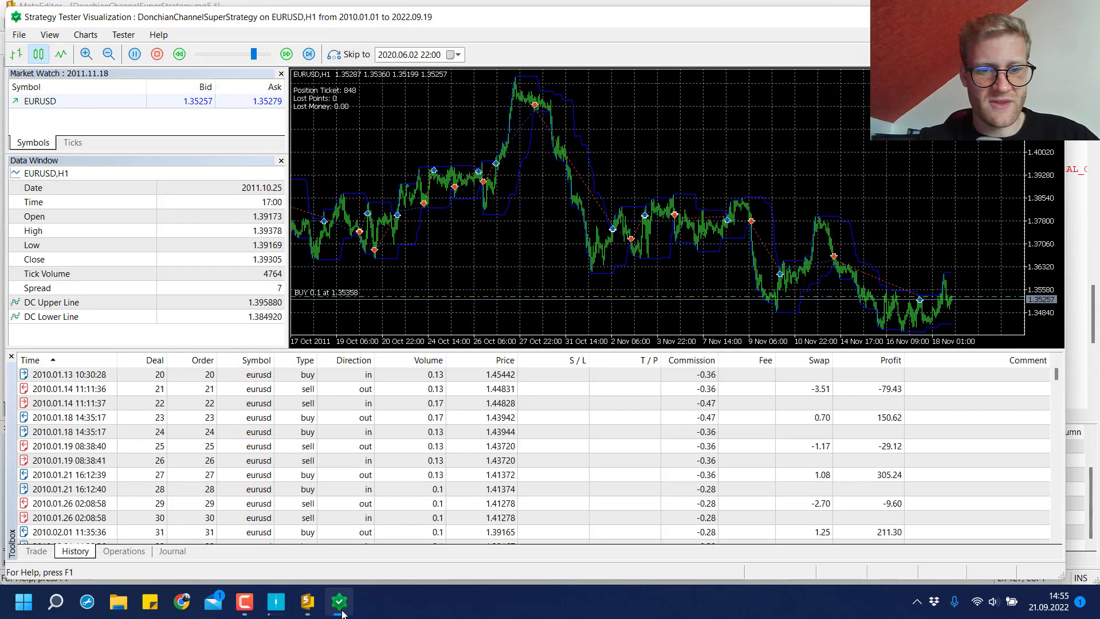
# Switch to the MetaTrader 5 terminal and examine the backtest's balance and equity graph, especially the early 2011 drawdown
pyautogui.click(339, 601)
pyautogui.click(269, 612)
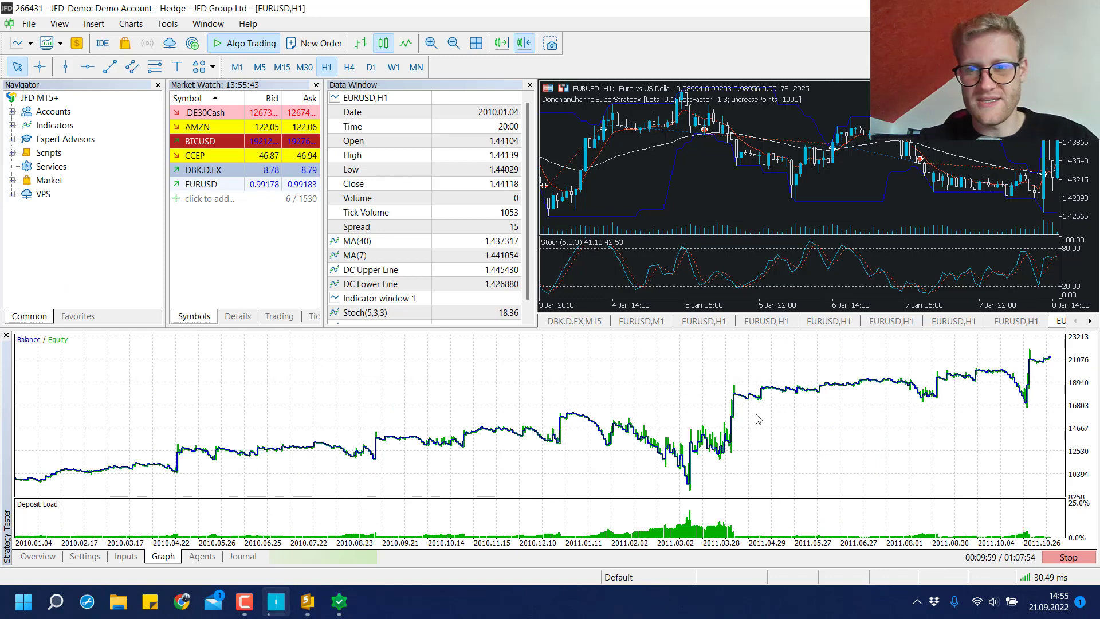
pyautogui.moveTo(562, 419)
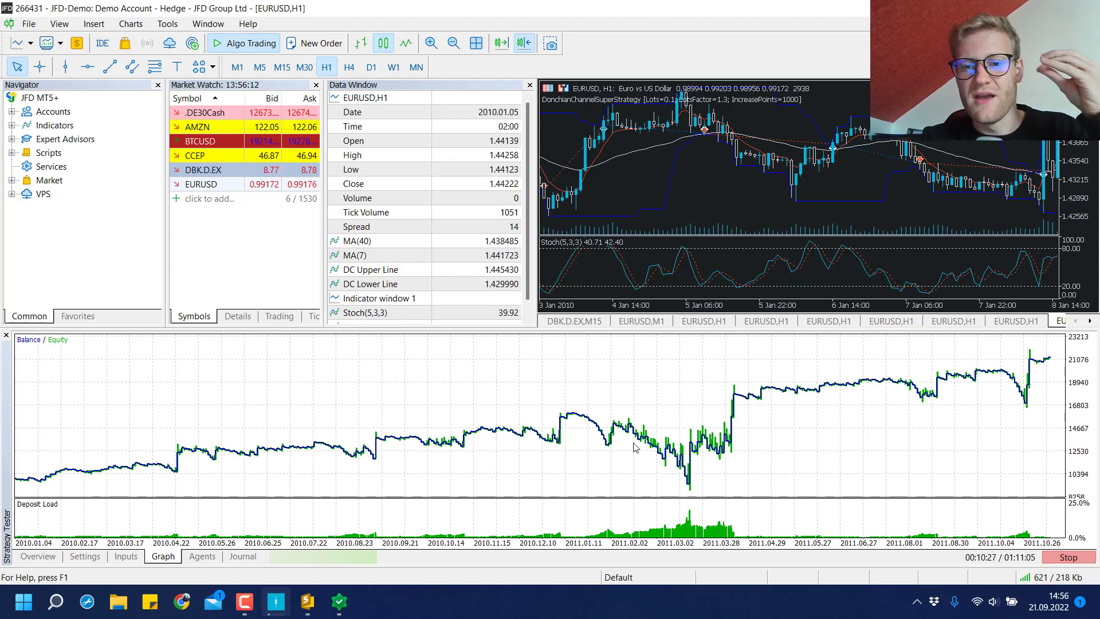
pyautogui.moveTo(619, 441)
pyautogui.moveTo(689, 491)
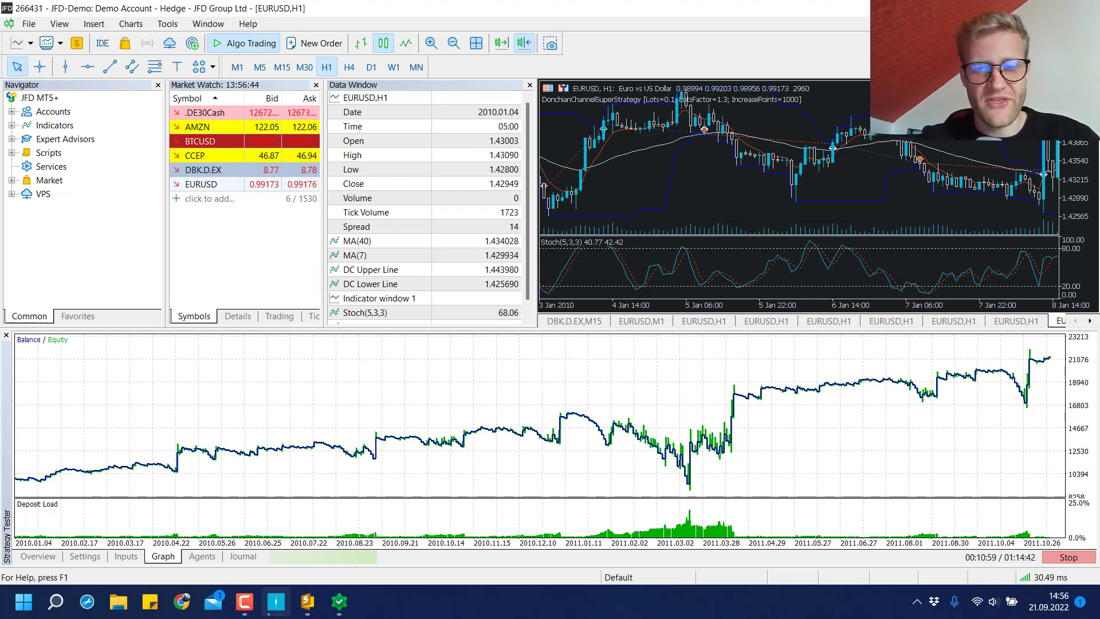
# Switch back to the Strategy Tester Visualization window for the running EURUSD H1 backtest
pyautogui.click(335, 613)
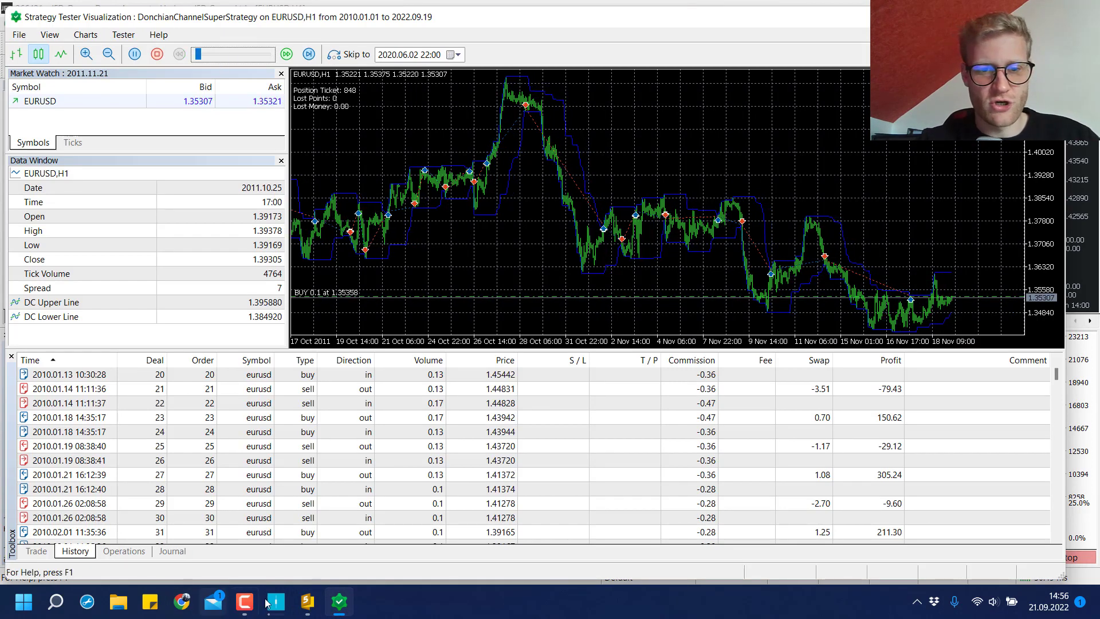
# Check the balance graph in the MetaTrader 5 terminal, then return to the visual backtest and raise its playback speed to maximum
pyautogui.click(273, 601)
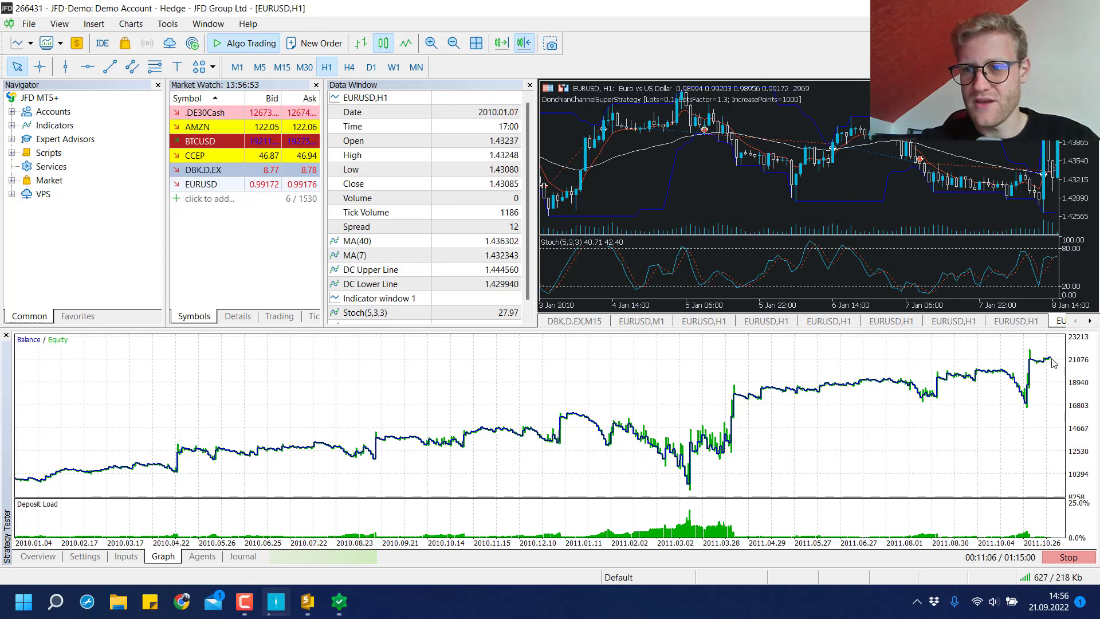
pyautogui.click(339, 602)
pyautogui.moveTo(199, 54); pyautogui.dragTo(268, 55)
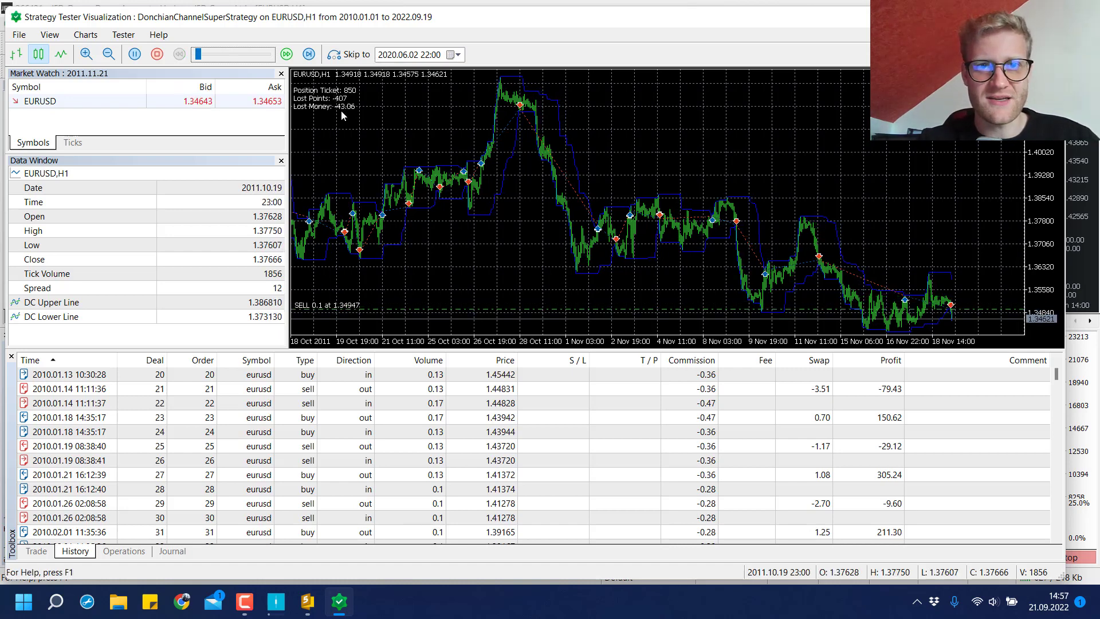
pyautogui.moveTo(199, 54); pyautogui.dragTo(268, 54)
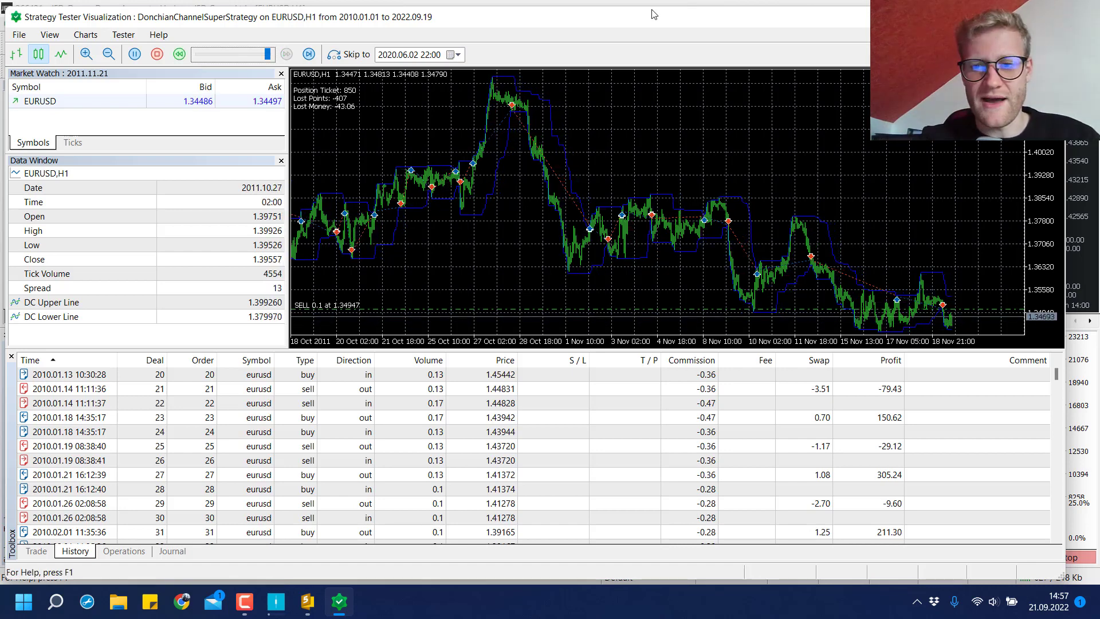
# Examine the newest deals at the end of the visual backtest's trade history, especially the profit of the last closed deal
pyautogui.scroll(-18, 776, 418)
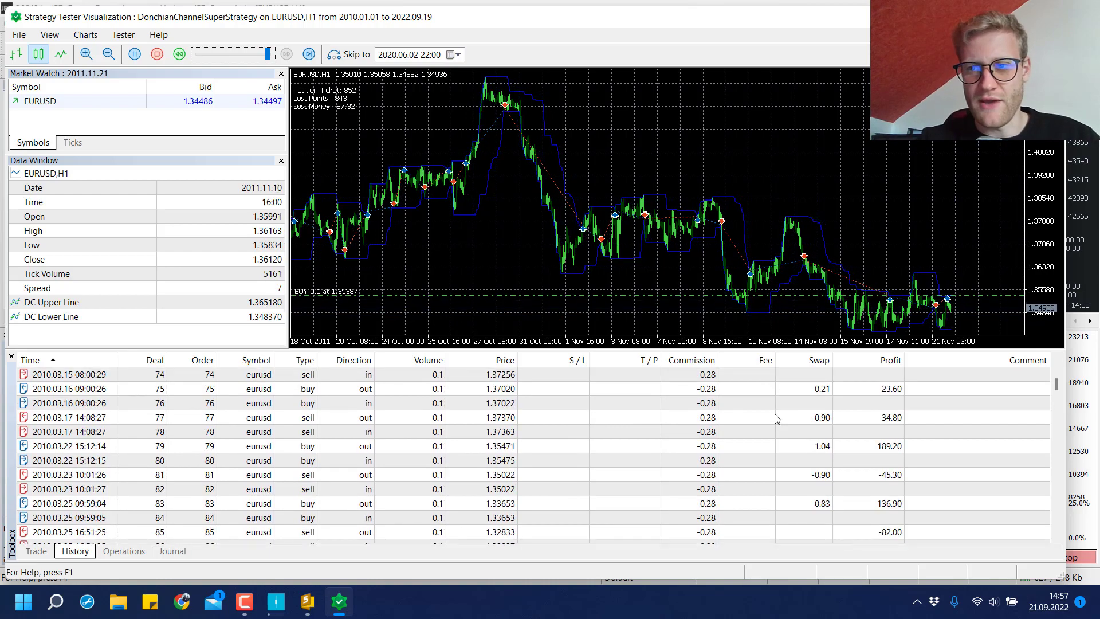
pyautogui.moveTo(1055, 384); pyautogui.dragTo(1058, 542)
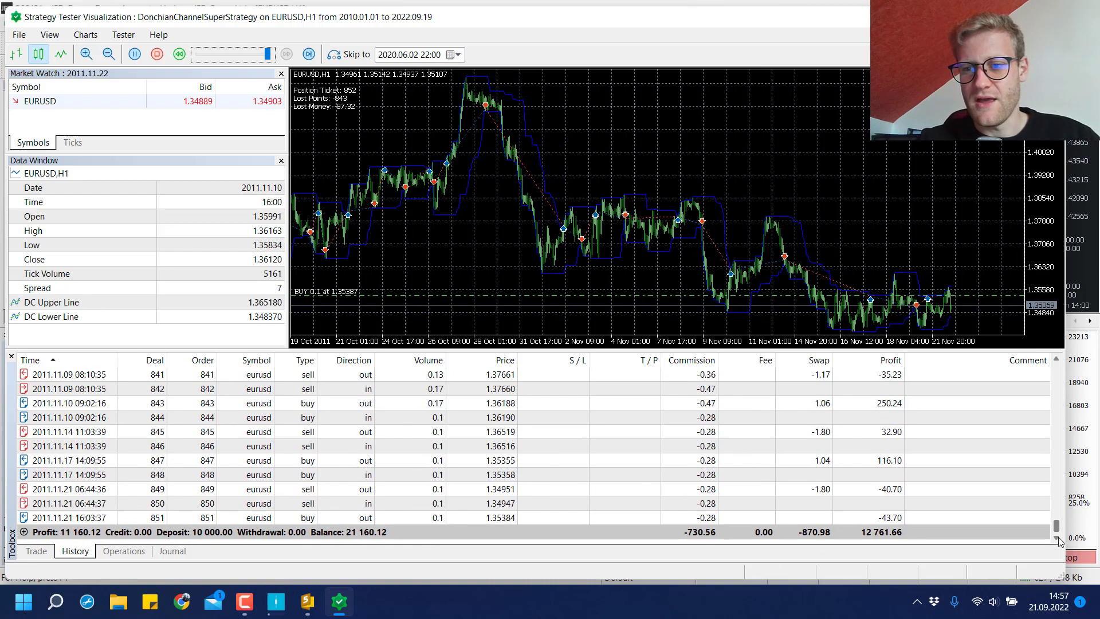
pyautogui.click(918, 517)
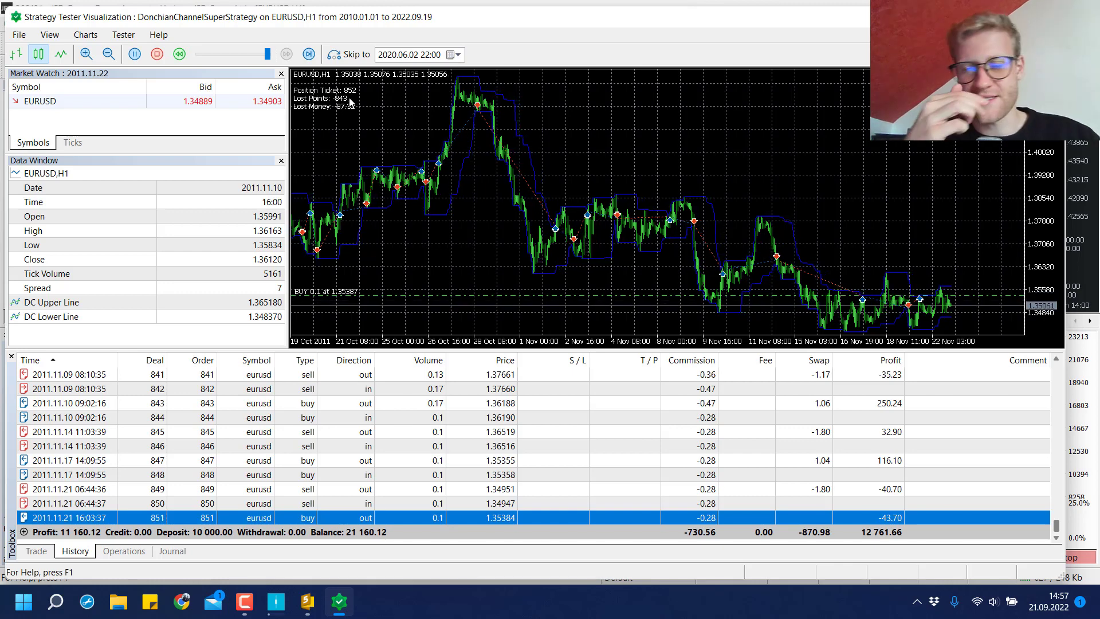
# Slow down the visual backtest's playback and compare its latest closed trade with the balance graph in the MetaTrader 5 terminal
pyautogui.click(267, 55)
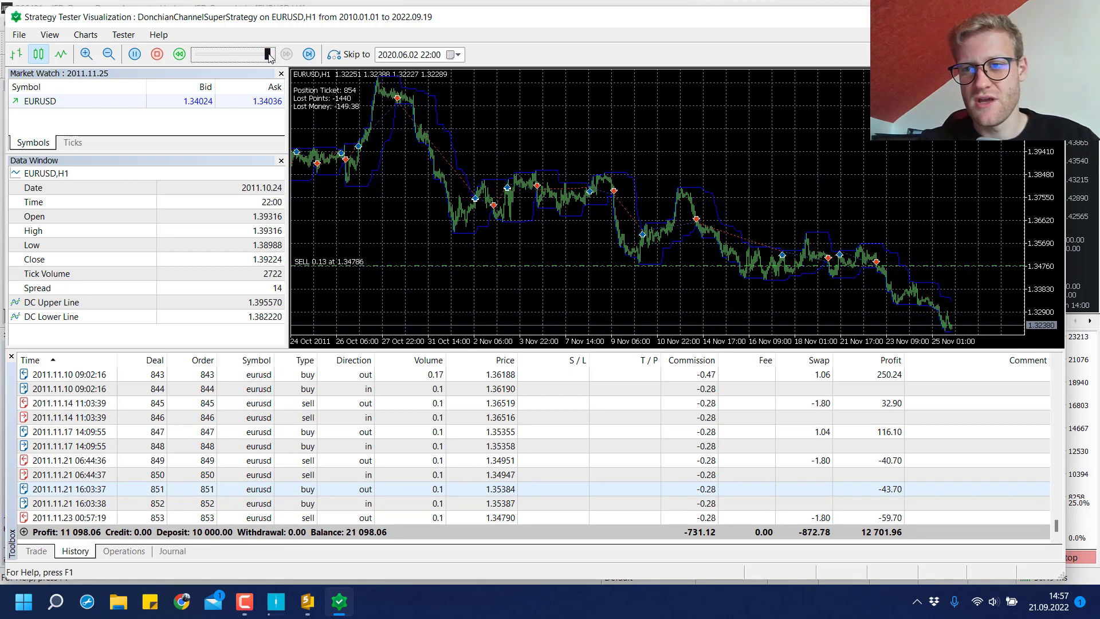
pyautogui.moveTo(269, 57); pyautogui.dragTo(222, 53)
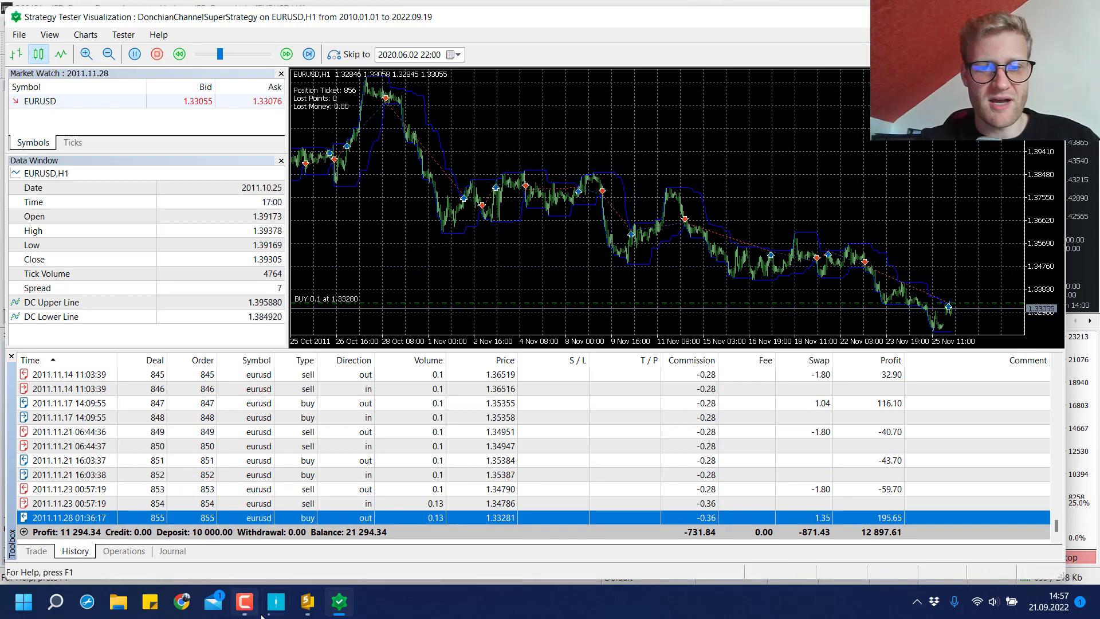
pyautogui.click(275, 601)
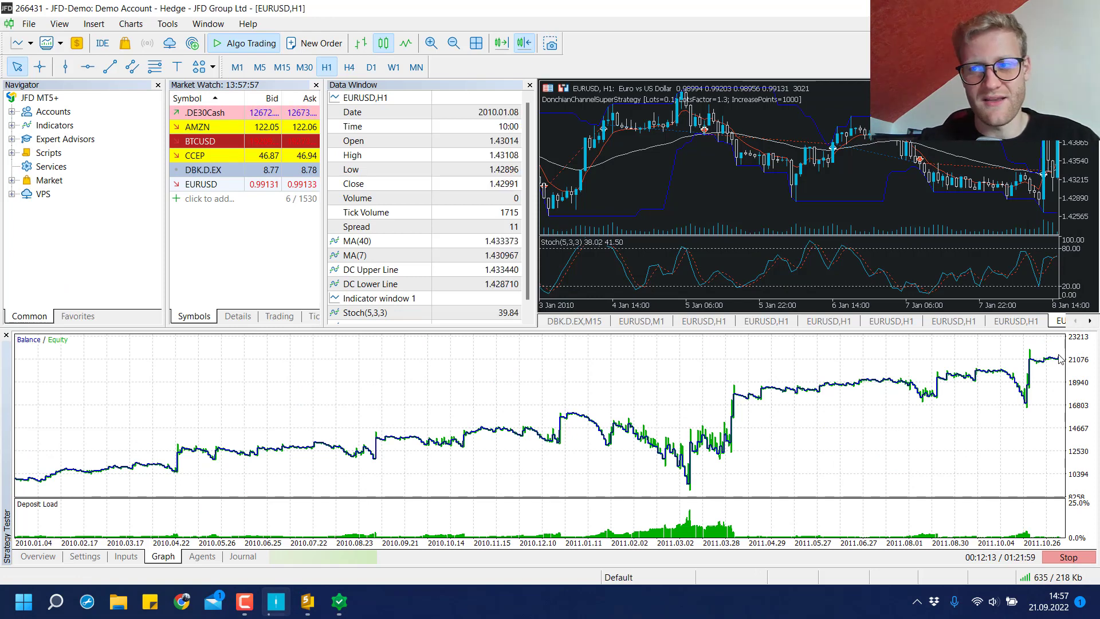
pyautogui.click(344, 602)
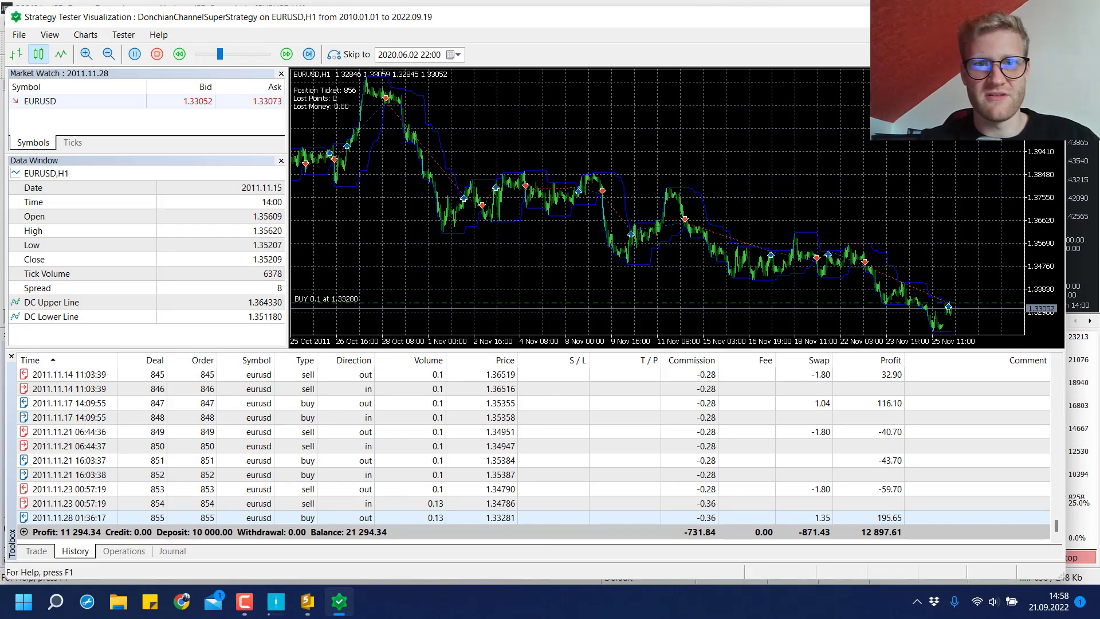
# Close the visual backtest and rerun the EURUSD H1 test with visual mode disabled
pyautogui.hotkey('alt', 'F4')
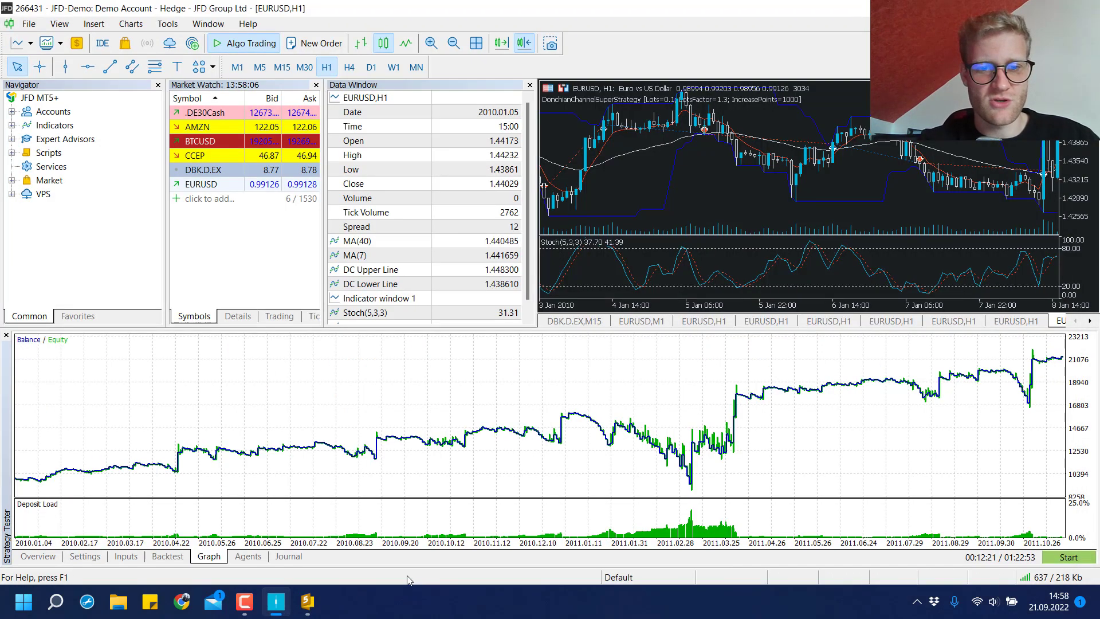
pyautogui.click(90, 557)
pyautogui.click(375, 498)
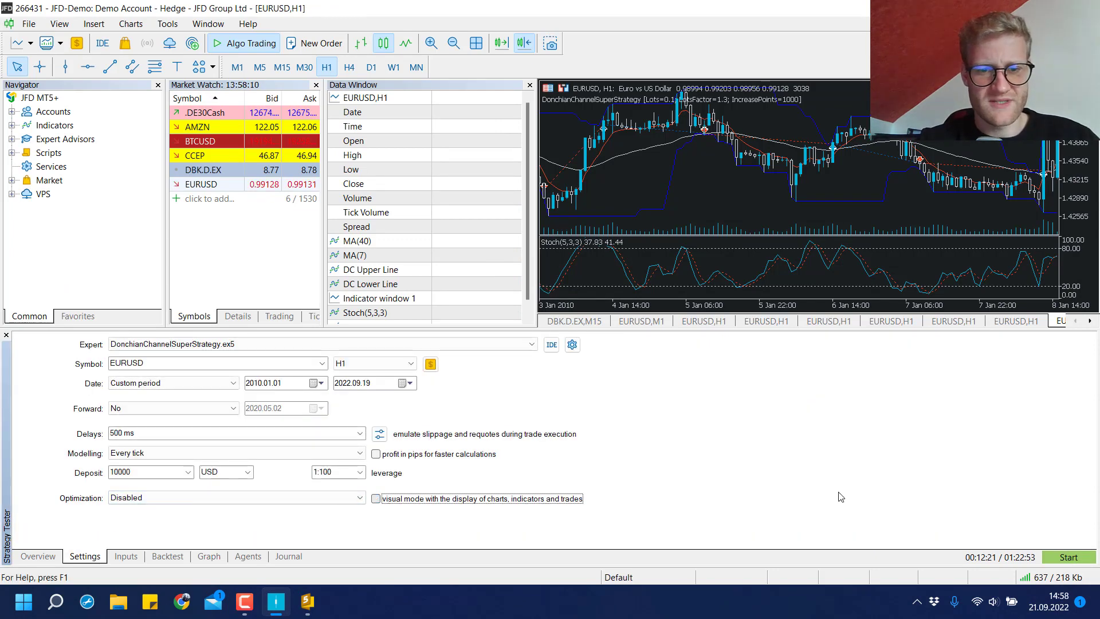
pyautogui.click(1068, 557)
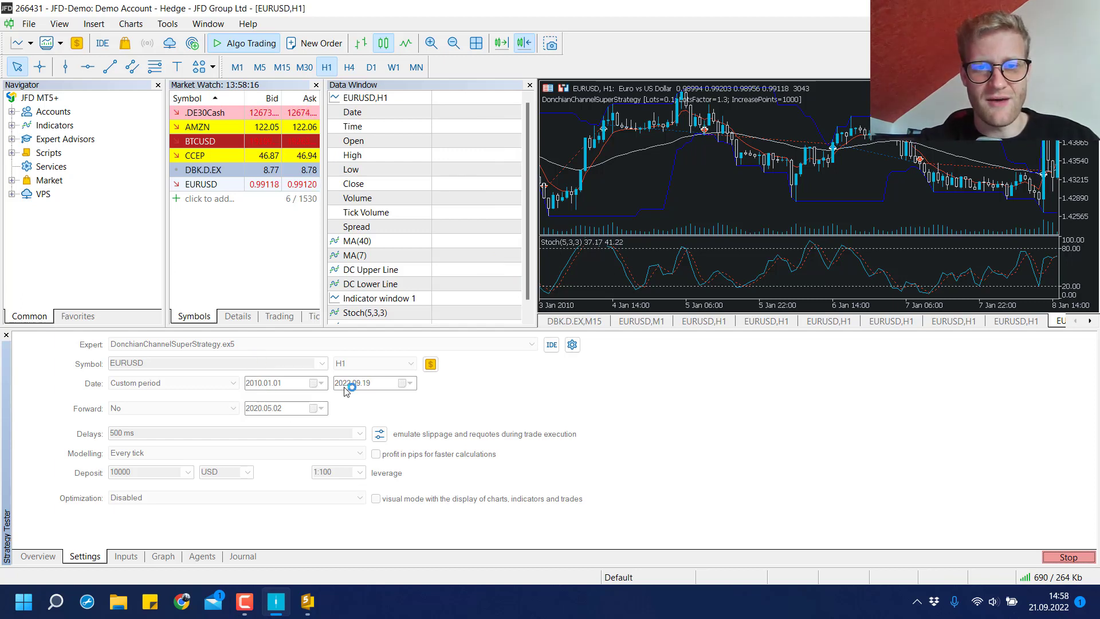
# Examine the full backtest's balance, equity and deposit load graph, with a brief look at the report's drawdown figures
pyautogui.click(160, 556)
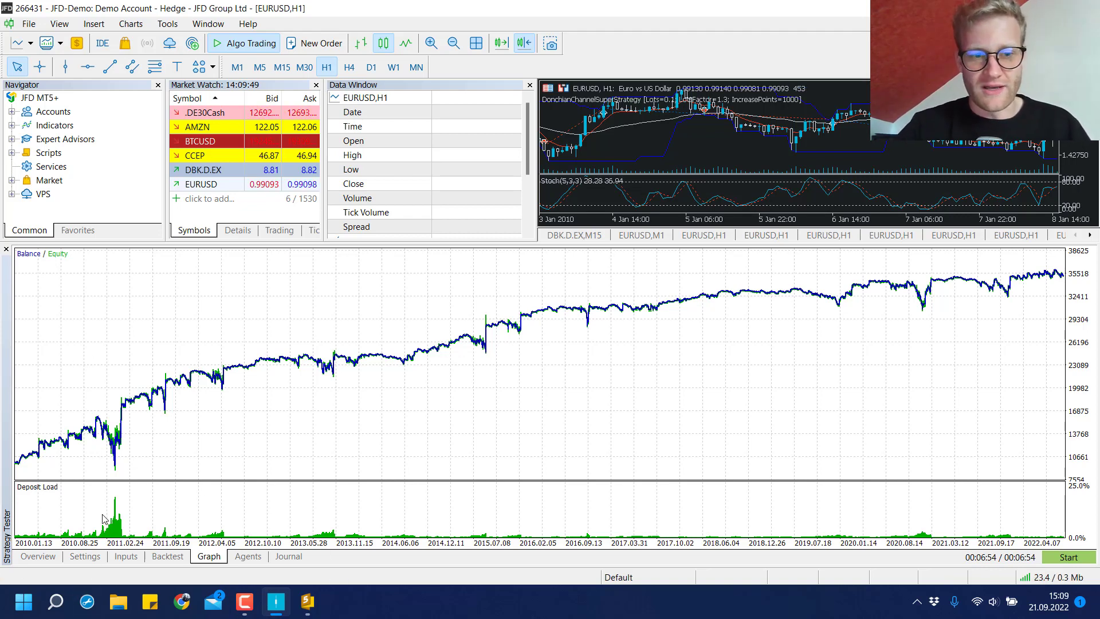
pyautogui.moveTo(113, 529)
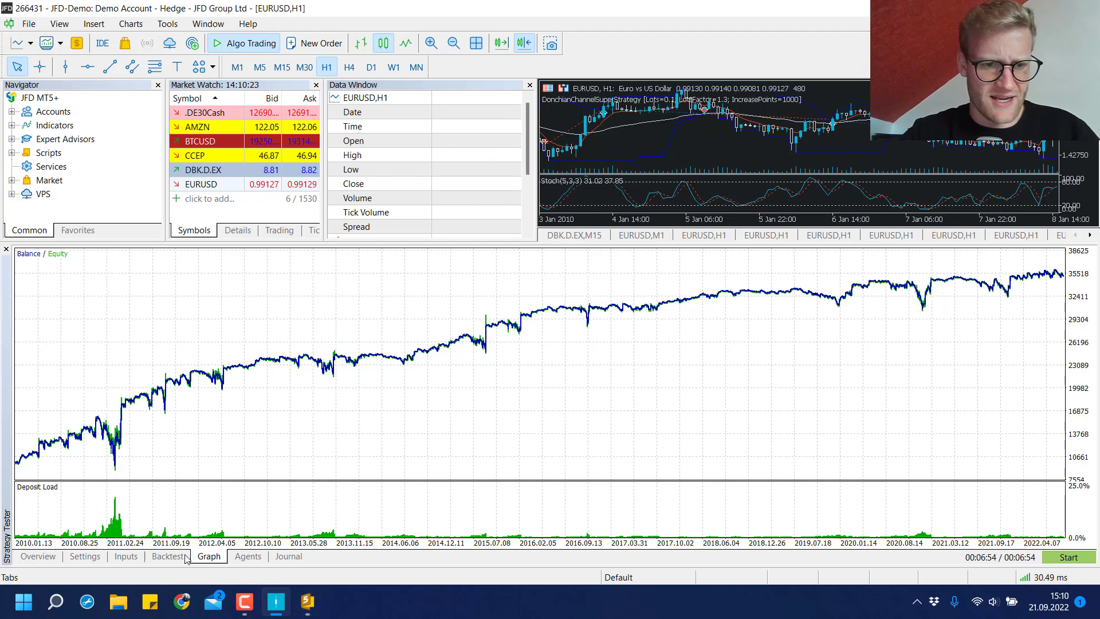
pyautogui.click(168, 556)
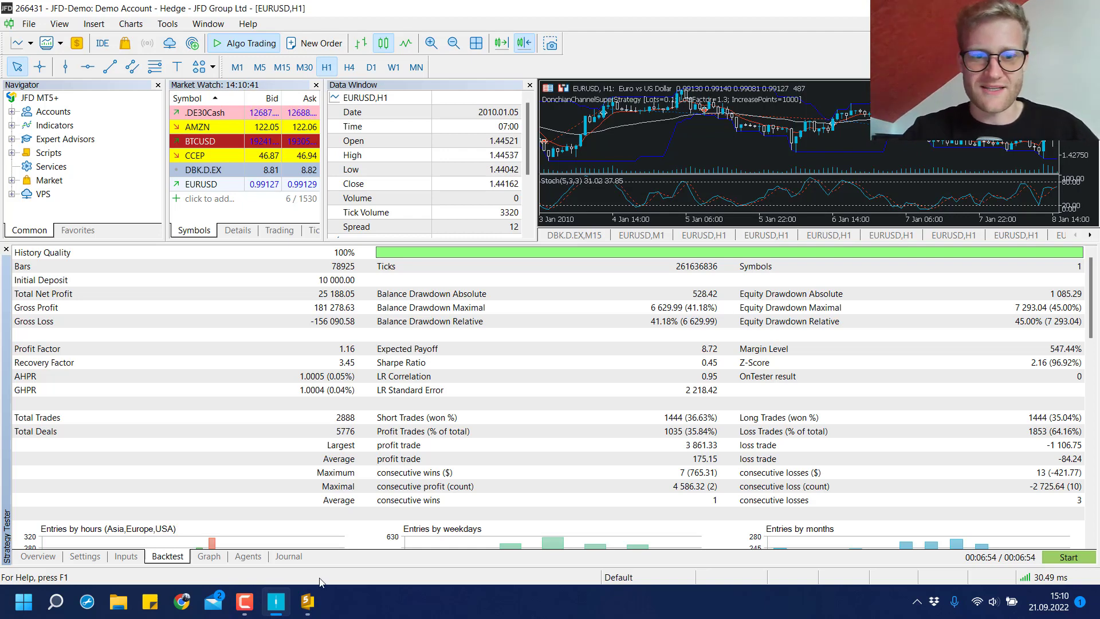
pyautogui.click(210, 556)
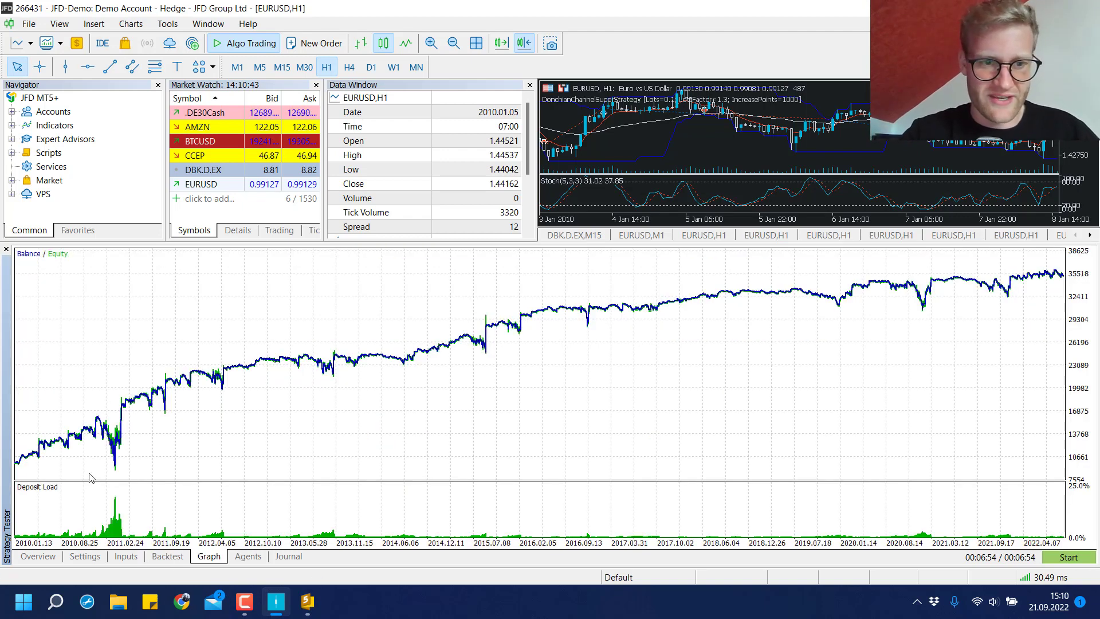
# Examine the backtest report's profit, drawdown and consecutive loss statistics and its charts of entries and profits by hour, weekday and month
pyautogui.click(171, 560)
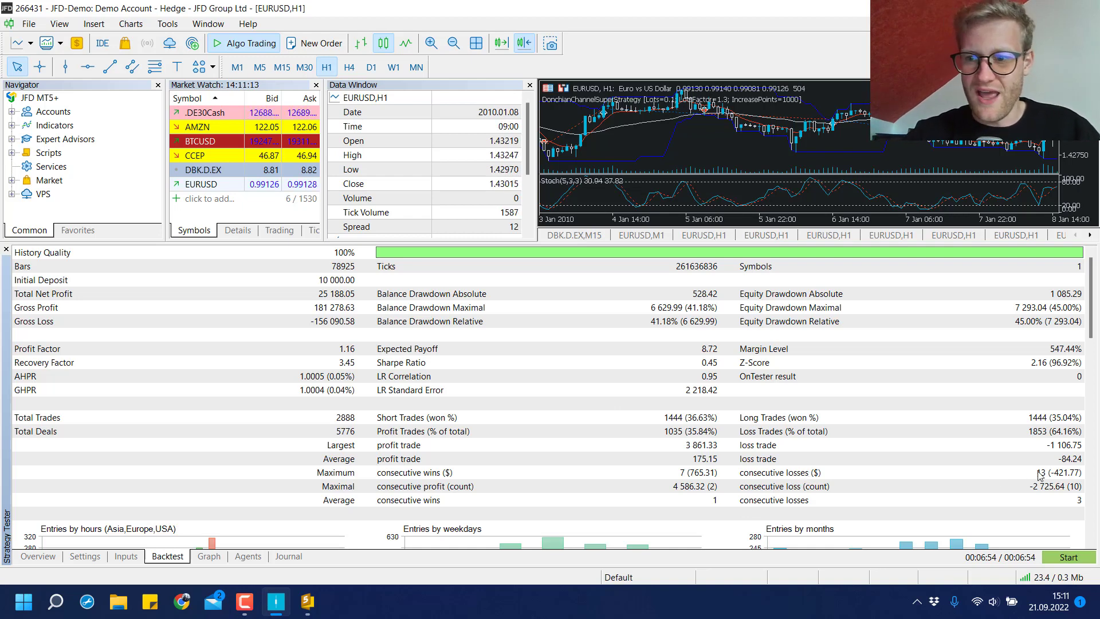
pyautogui.scroll(-1, 1038, 473)
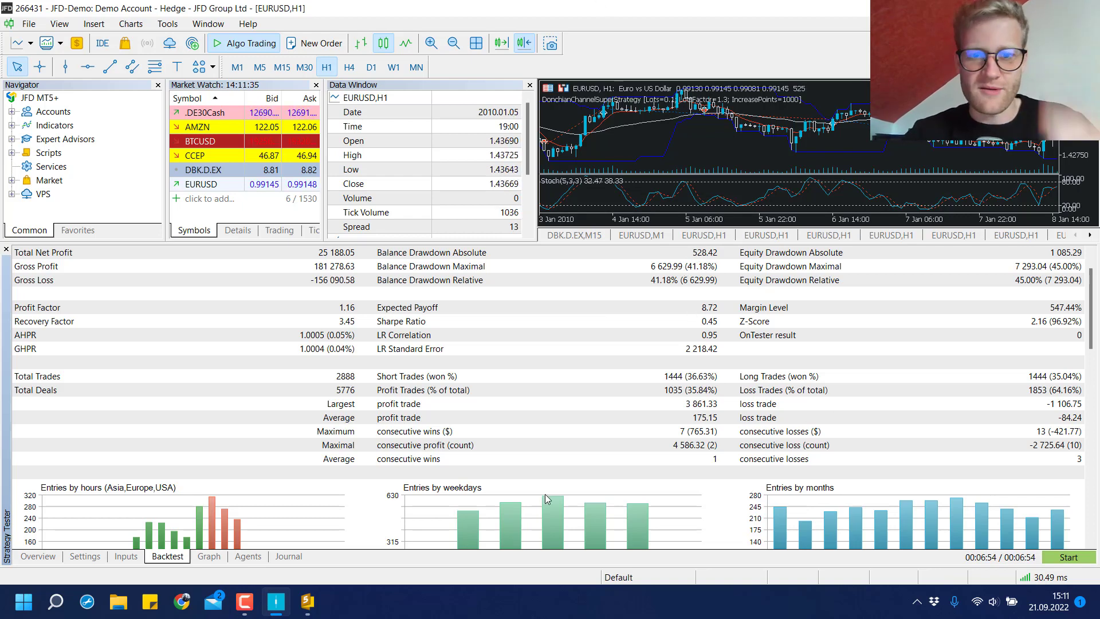
pyautogui.scroll(-5, 544, 494)
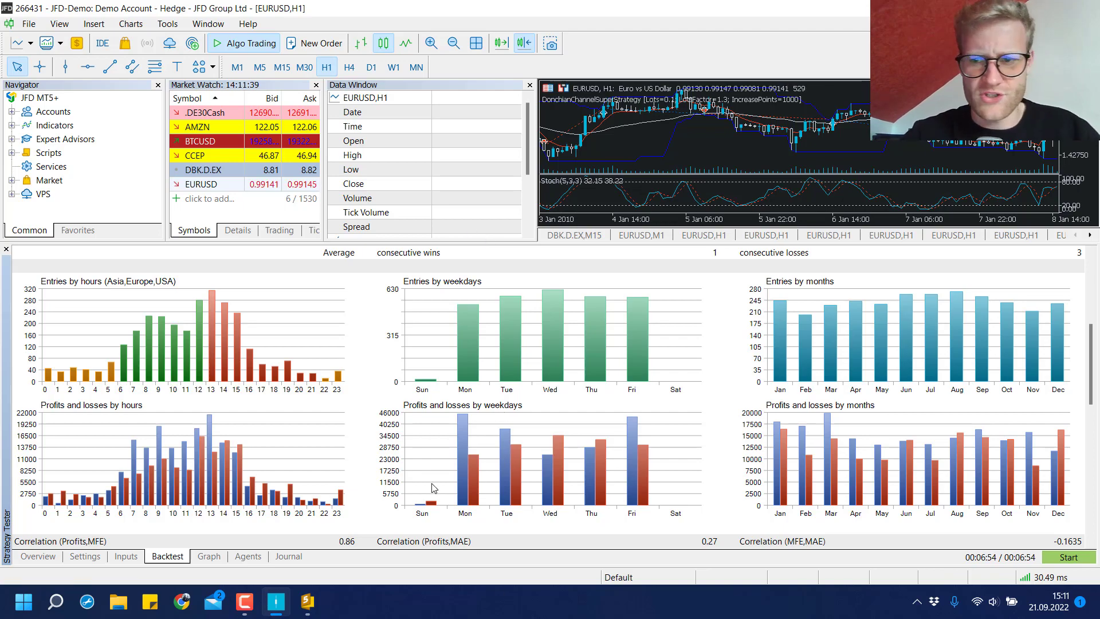
pyautogui.scroll(-7, 434, 488)
pyautogui.scroll(10, 433, 488)
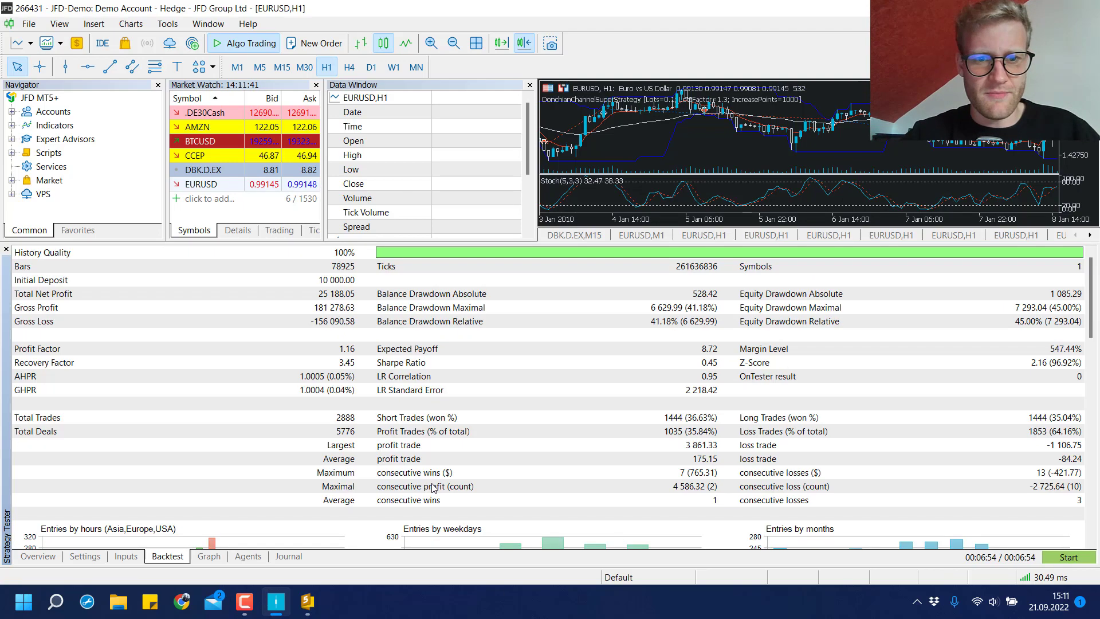
# Review the Lots, LotsFactor and IncreasePoints input values alongside the backtest report
pyautogui.click(126, 556)
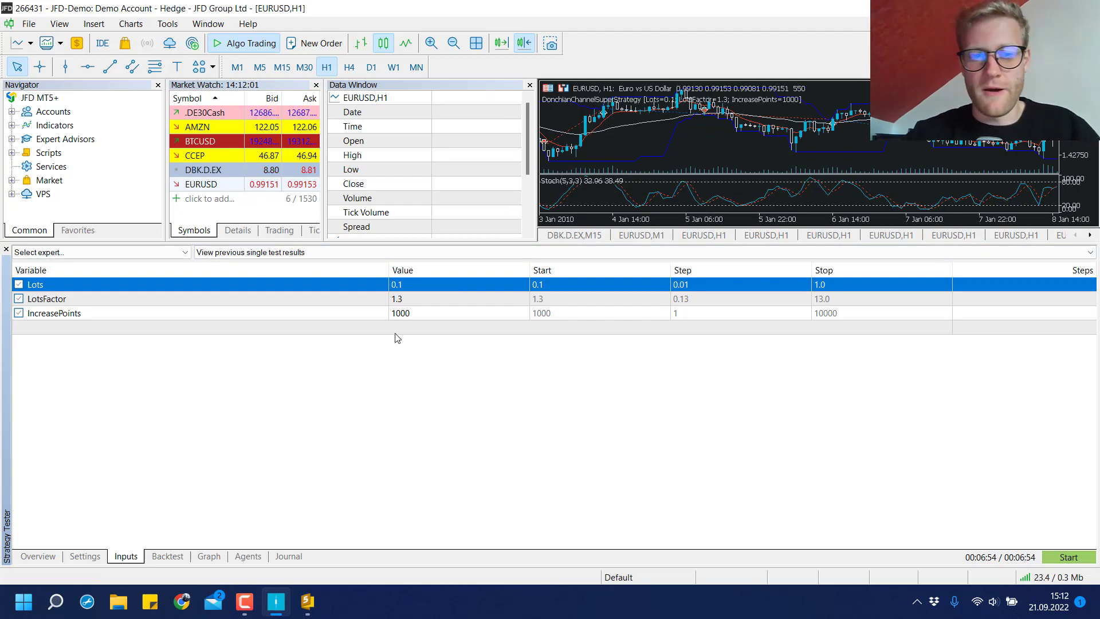
pyautogui.click(163, 558)
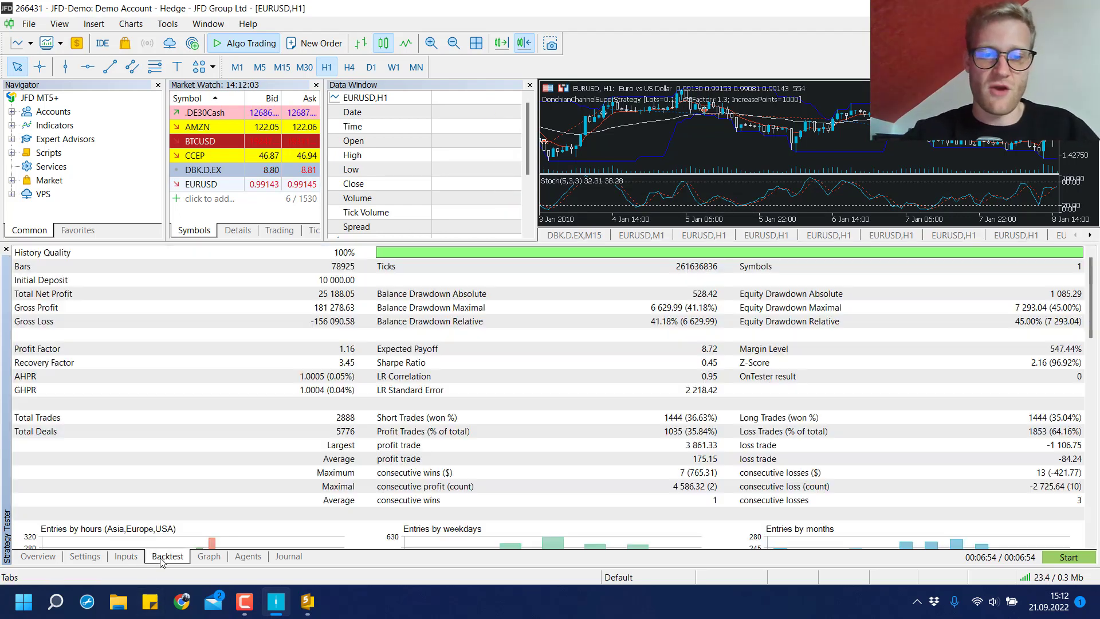
pyautogui.click(127, 558)
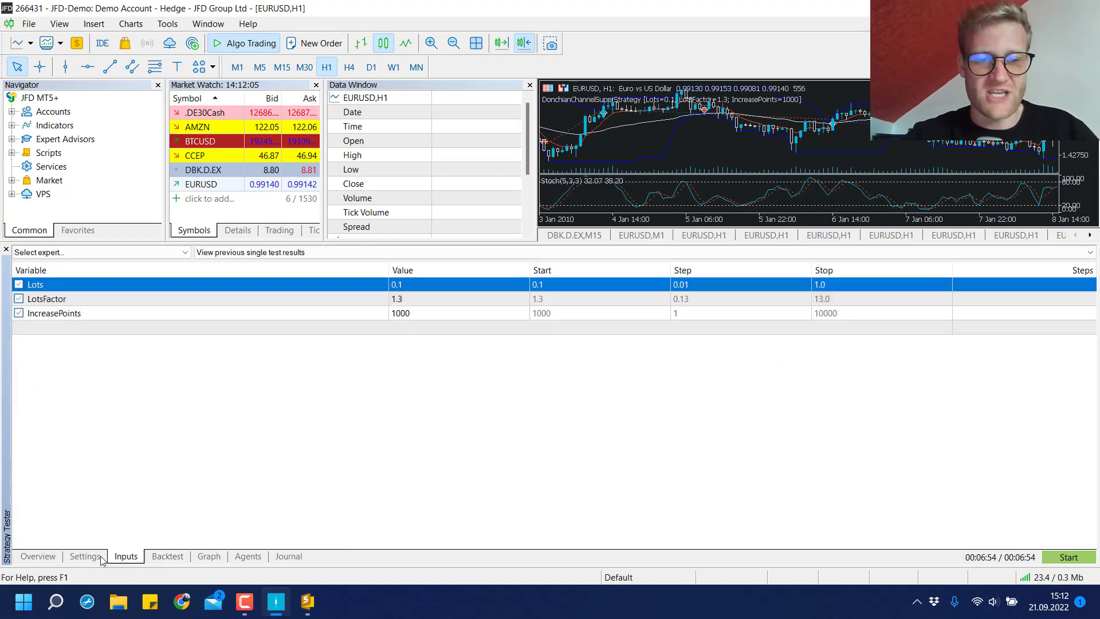
# Set the strategy tester up for a complete optimization and enable LotsFactor and IncreasePoints as the inputs to optimize
pyautogui.click(84, 558)
pyautogui.click(59, 559)
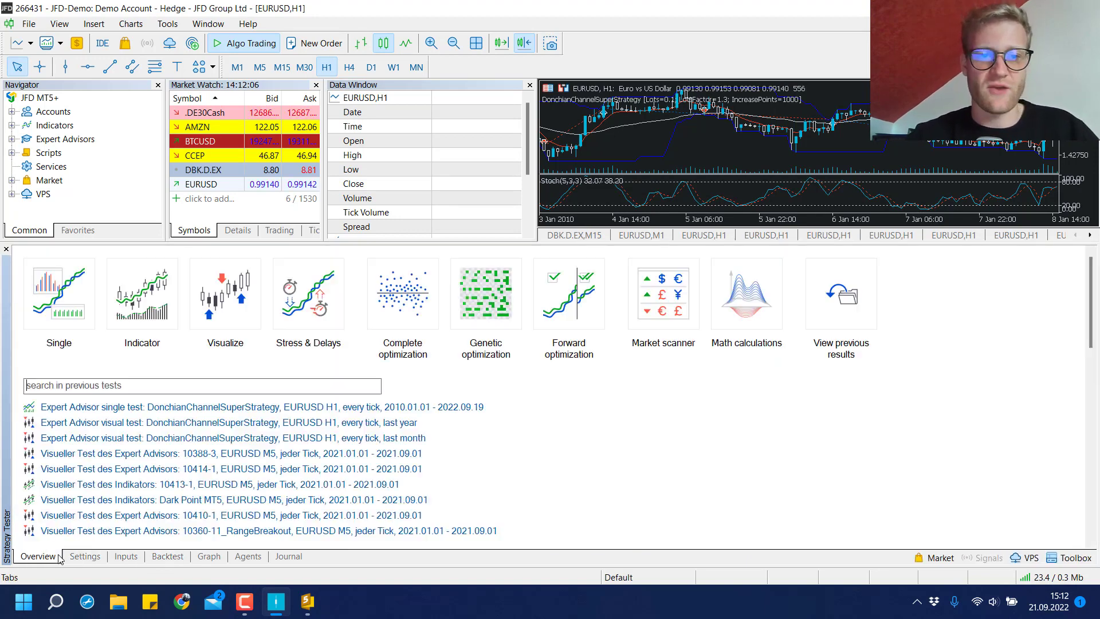
pyautogui.click(418, 311)
pyautogui.click(126, 556)
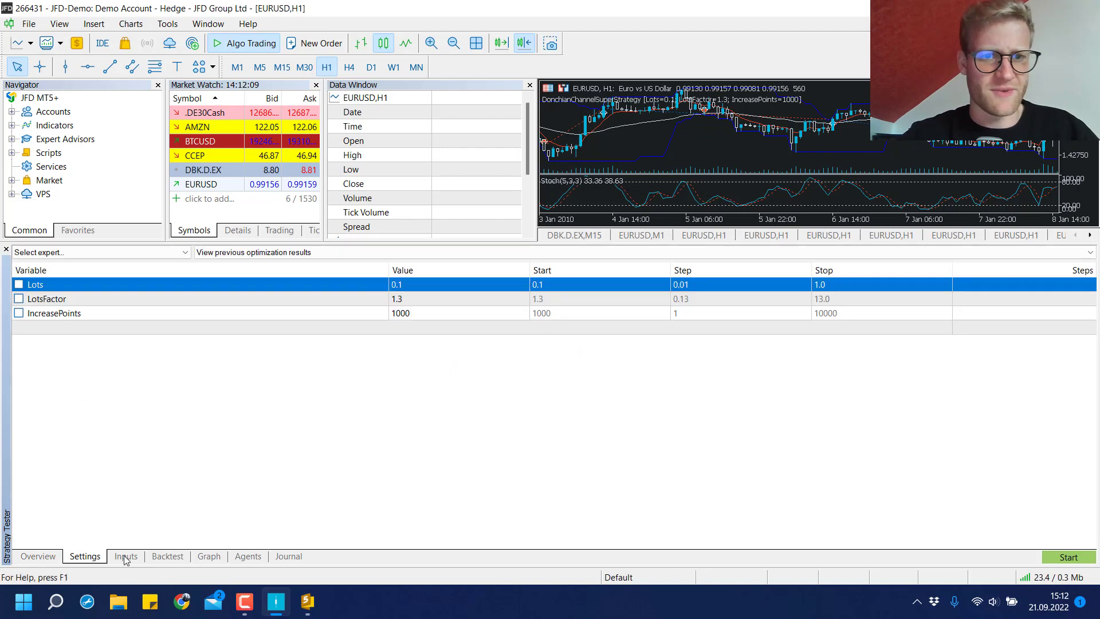
pyautogui.click(19, 298)
pyautogui.click(19, 313)
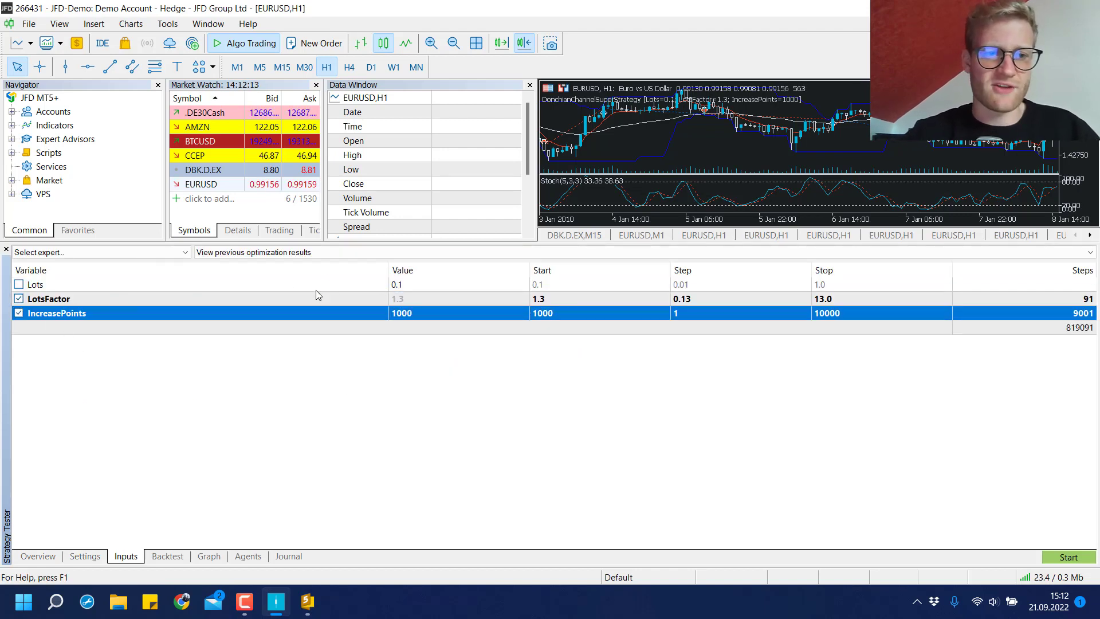
# Set the LotsFactor optimization range to start at 1.3 with a step of 0.1
pyautogui.doubleClick(601, 300)
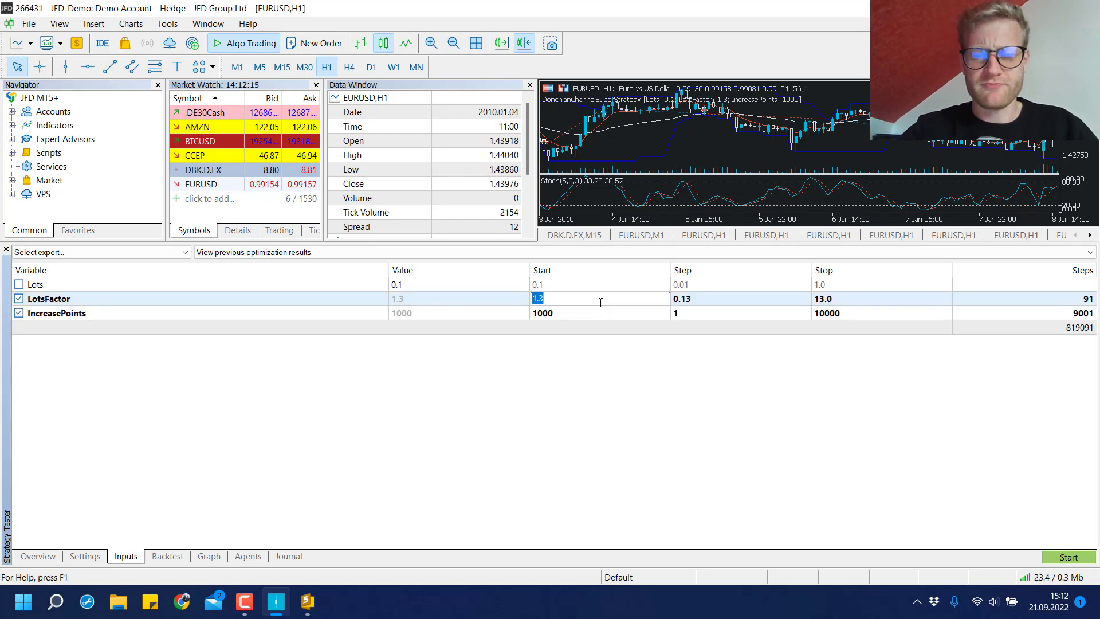
pyautogui.click(600, 301)
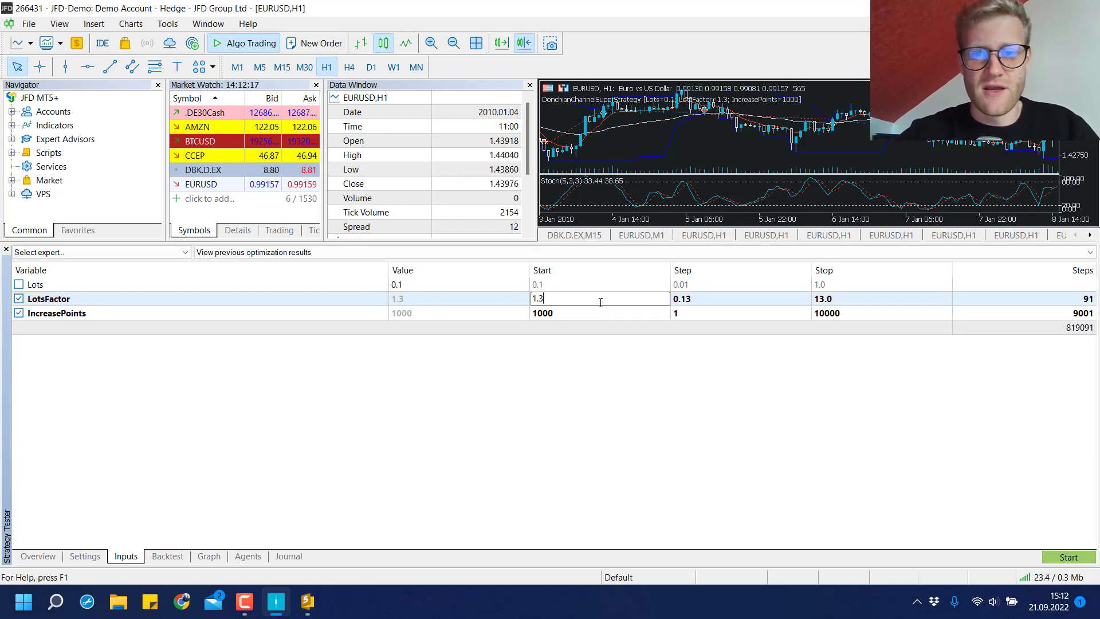
pyautogui.doubleClick(706, 296)
pyautogui.write('0.')
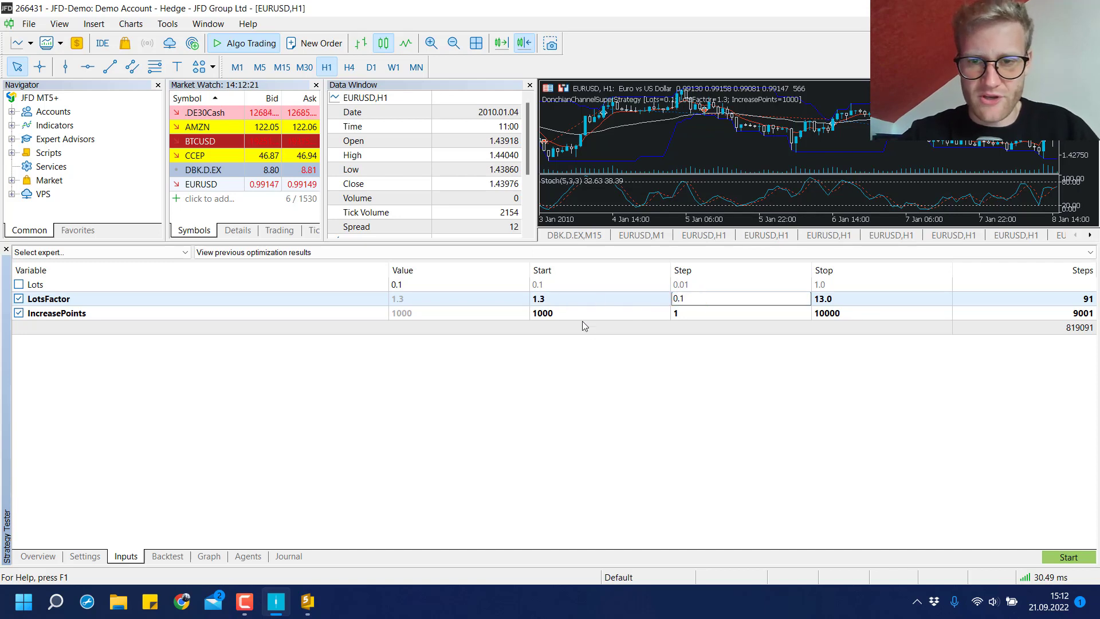
pyautogui.press('Return')
# Set the stop value of the LotsFactor optimization range to 1.6
pyautogui.doubleClick(841, 295)
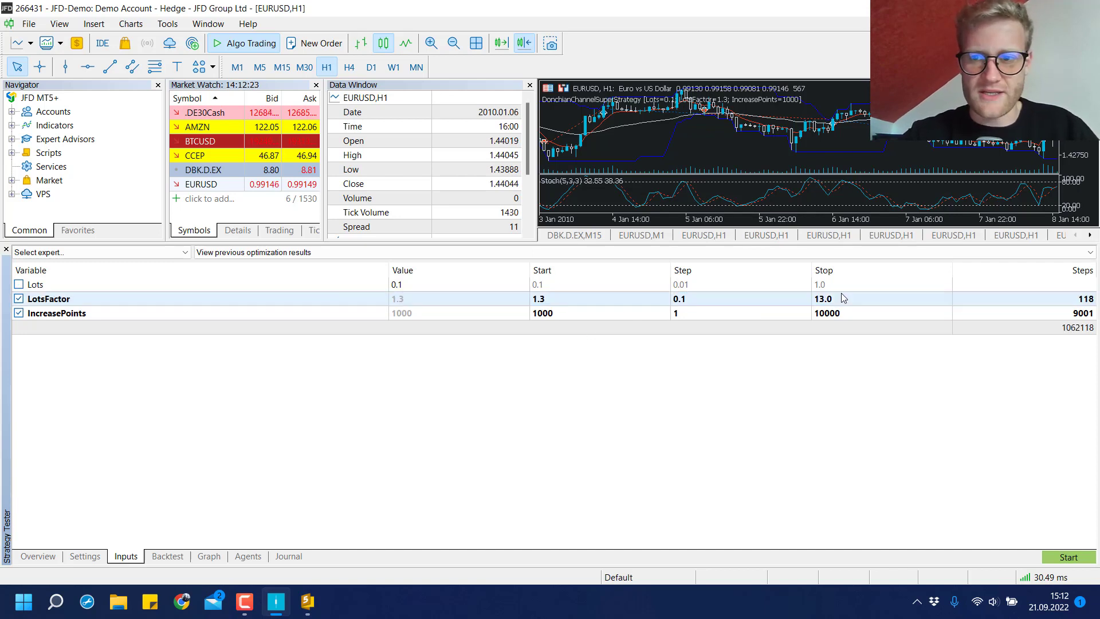
pyautogui.write('1')
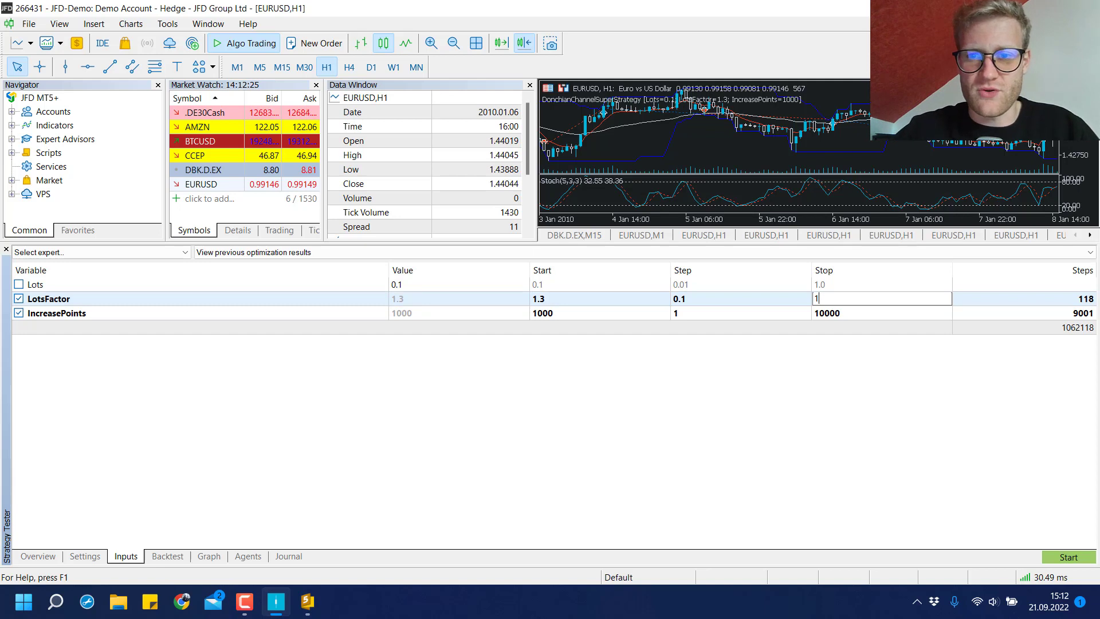
pyautogui.press('BackSpace')
pyautogui.press('BackSpace')
pyautogui.press('BackSpace')
pyautogui.write('1.7')
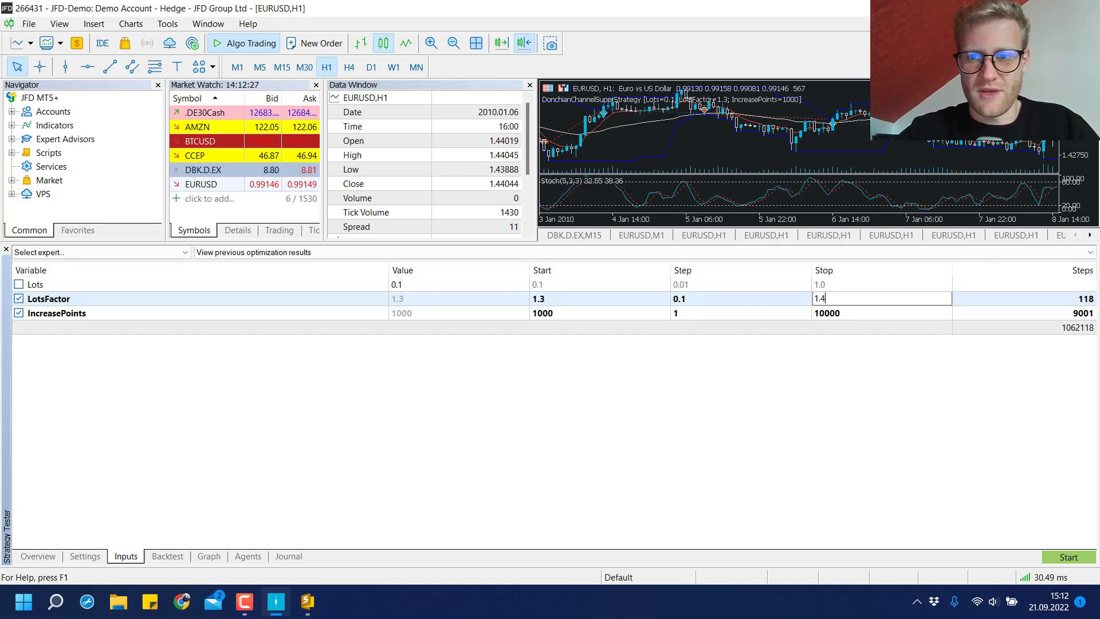
pyautogui.press('BackSpace')
pyautogui.write('5')
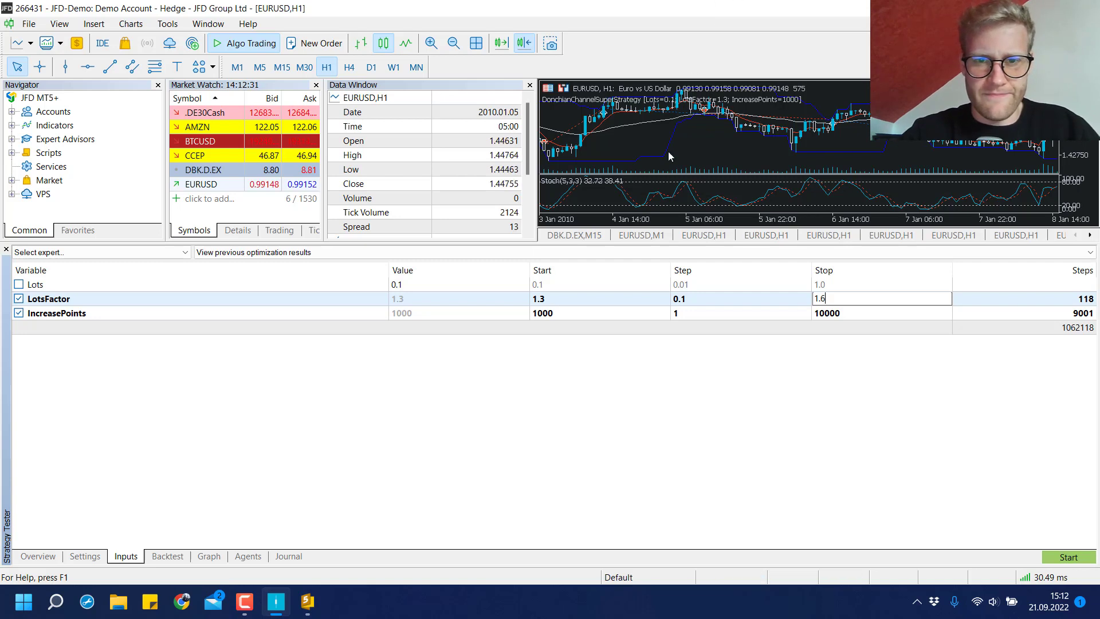
pyautogui.press('Escape')
pyautogui.click(576, 313)
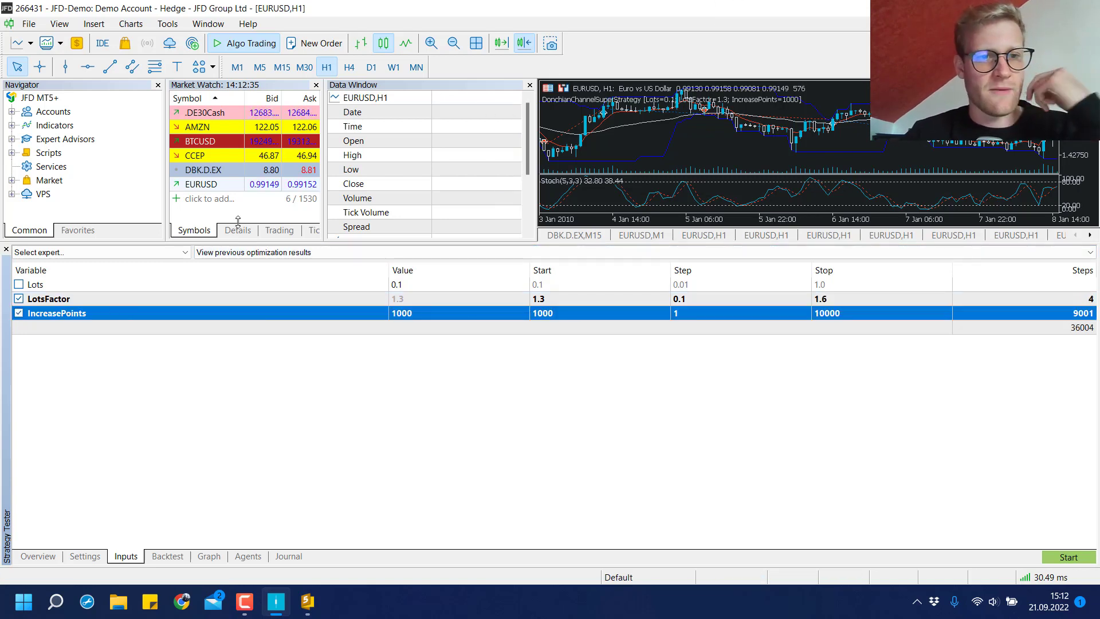
pyautogui.click(18, 313)
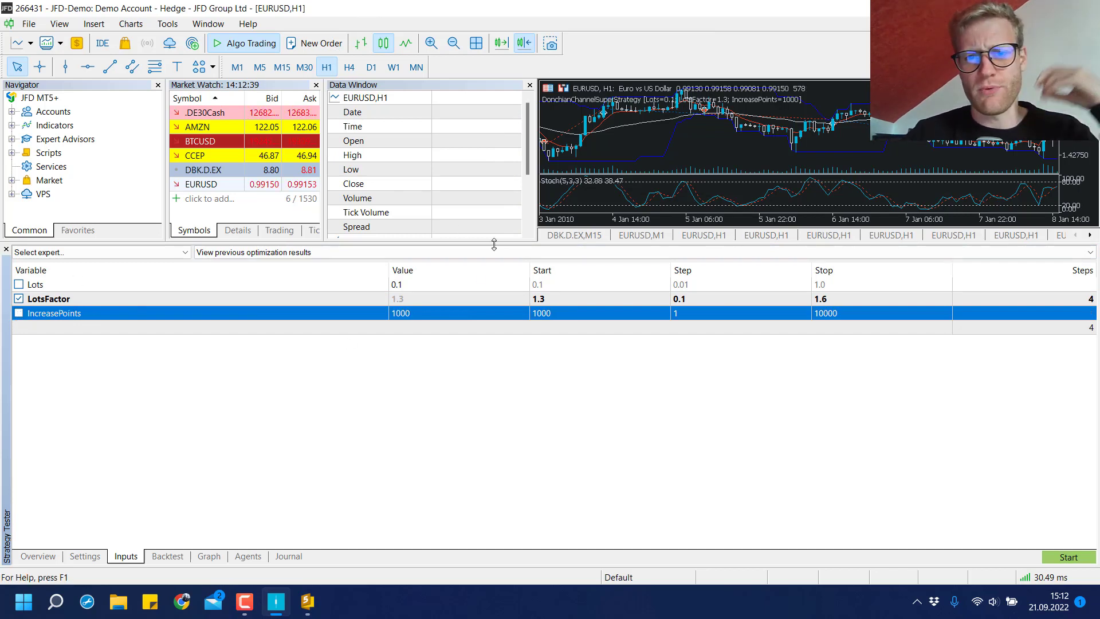
pyautogui.press('Up')
pyautogui.press('Down')
pyautogui.press('Down')
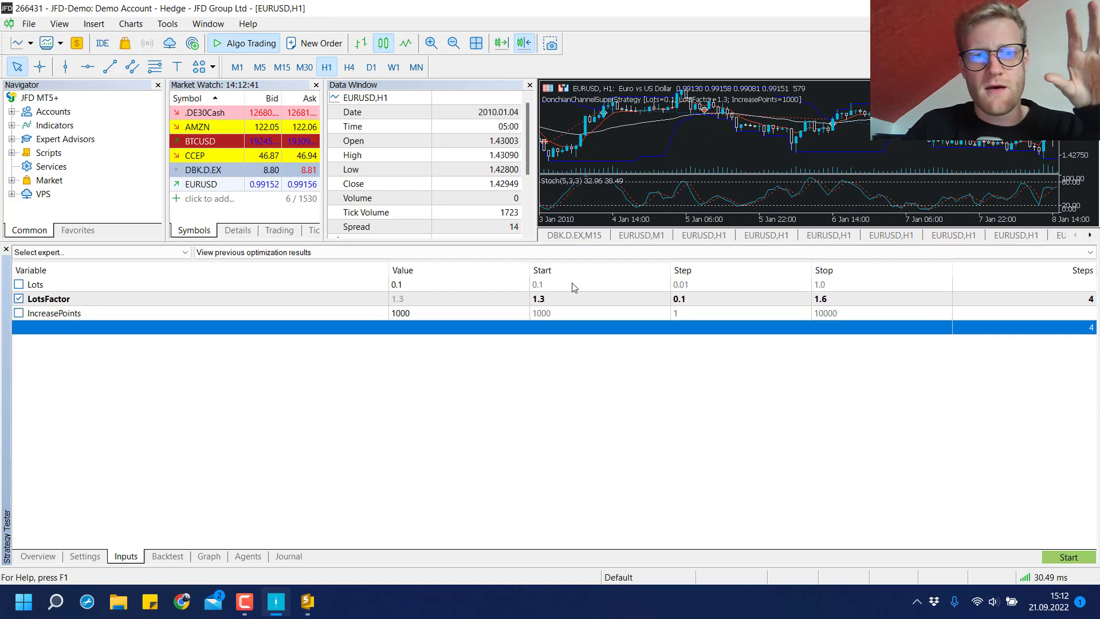
pyautogui.press('Up')
pyautogui.press('Up')
pyautogui.press('Down')
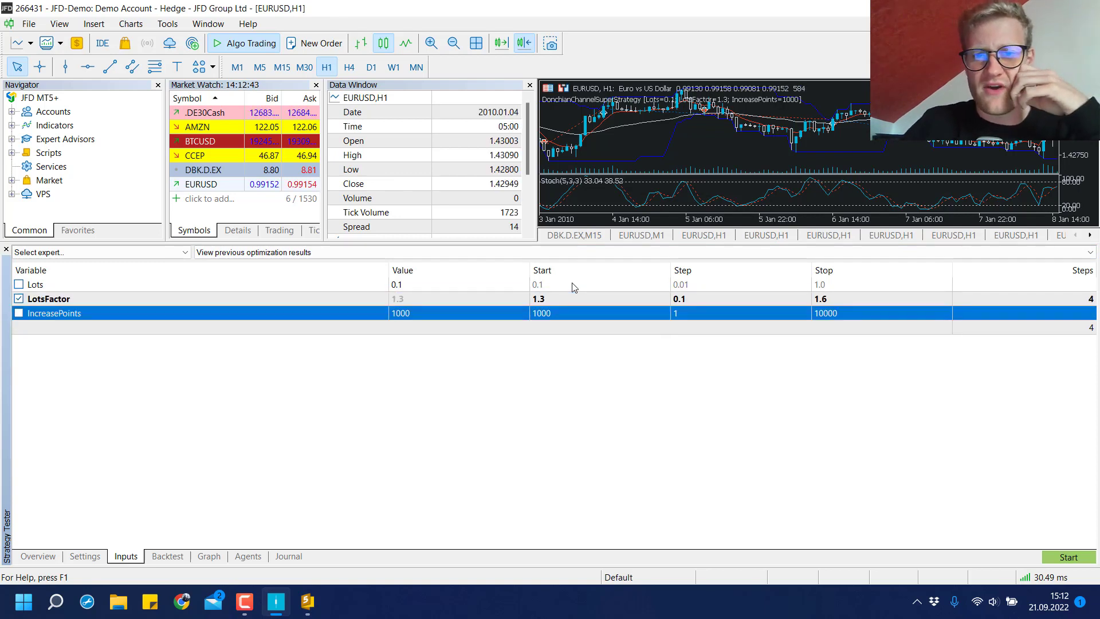
pyautogui.click(19, 314)
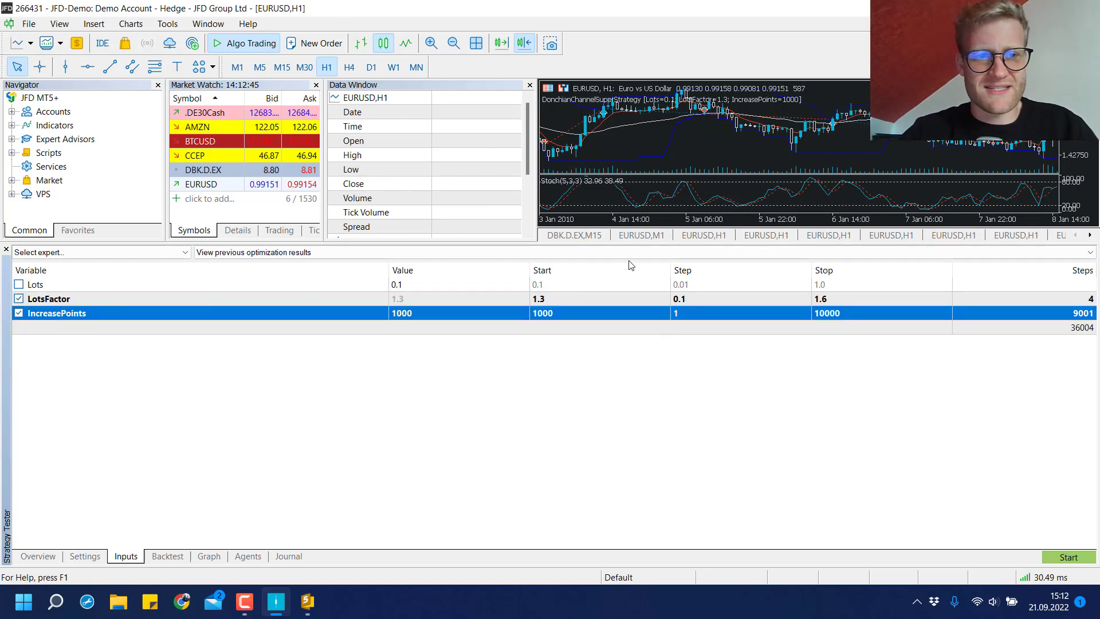
# Set the IncreasePoints optimization range to start at 500 with a step of 500
pyautogui.doubleClick(539, 316)
pyautogui.write('50')
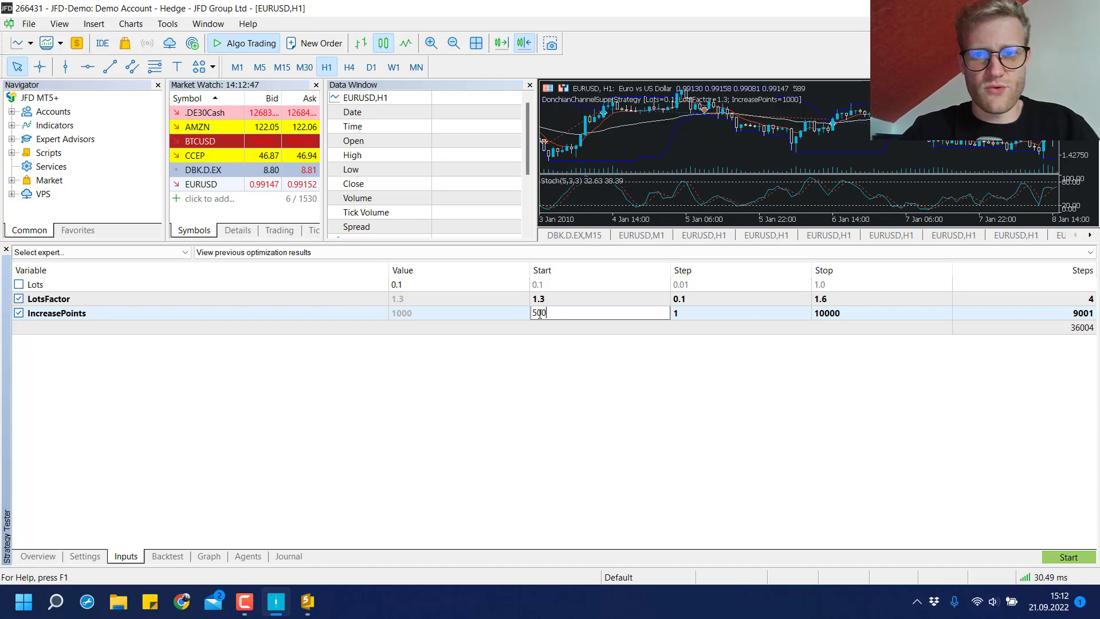
pyautogui.write('0')
pyautogui.doubleClick(717, 318)
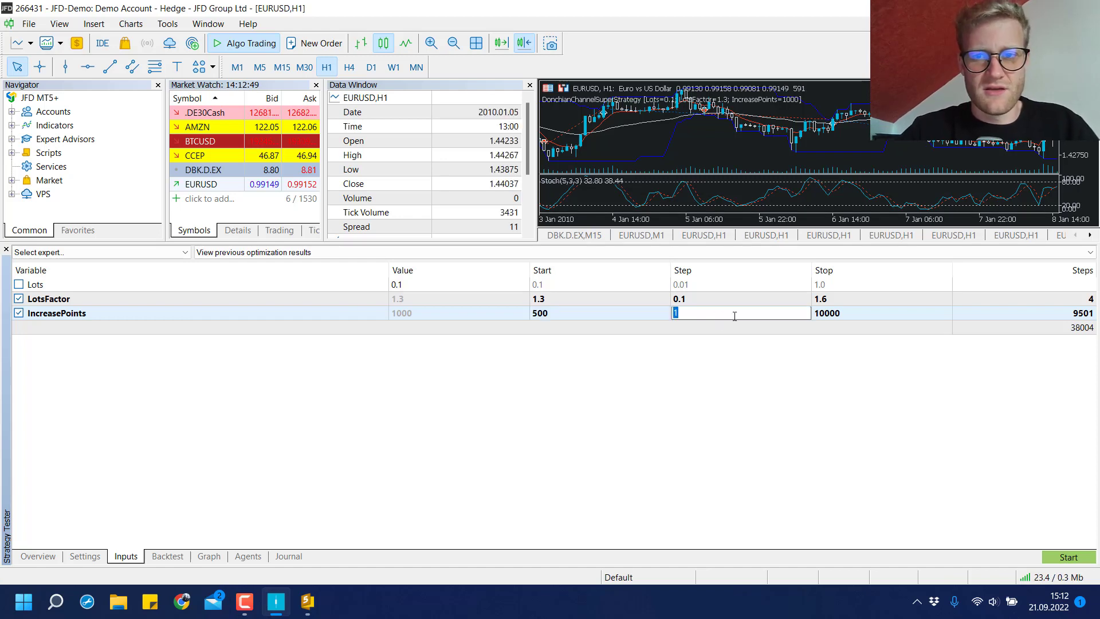
pyautogui.write('0')
pyautogui.press('BackSpace')
pyautogui.write('500')
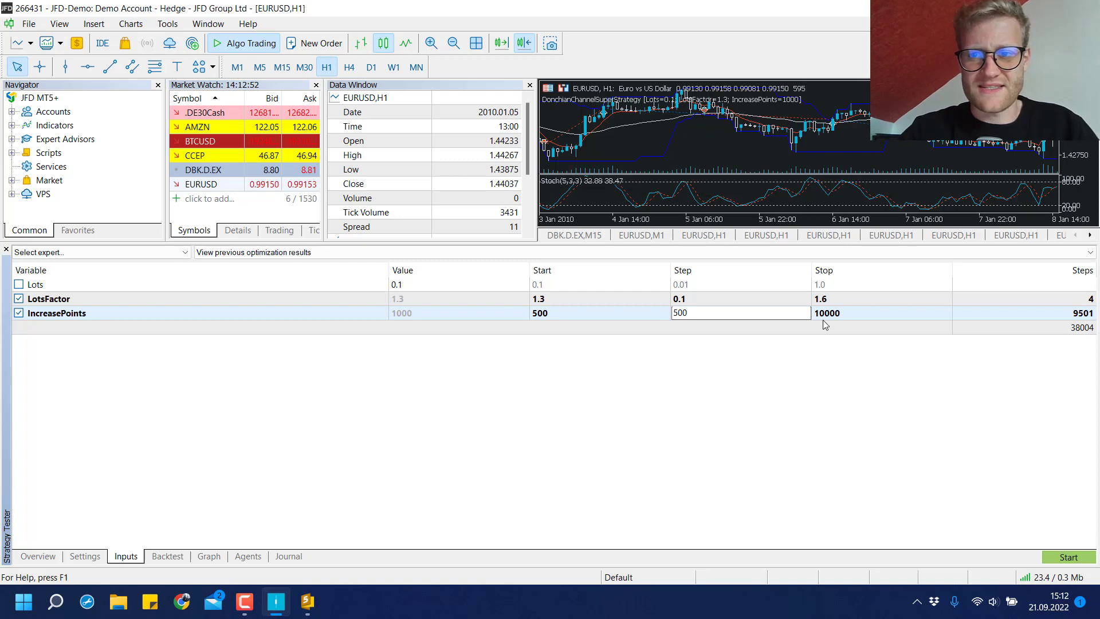
pyautogui.press('Tab')
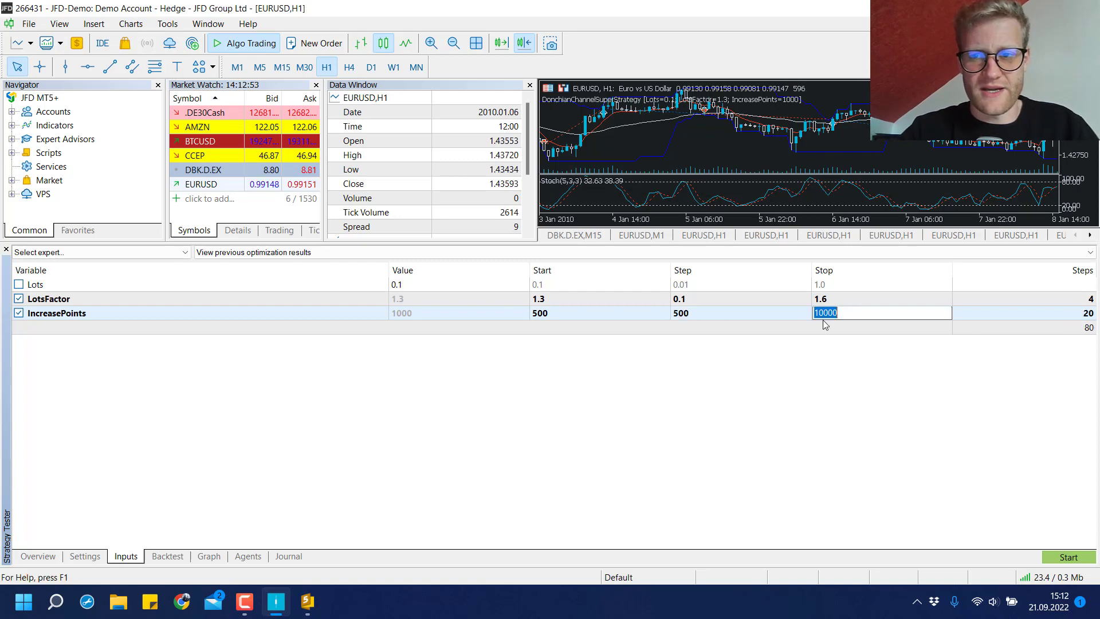
# Set the stop value of the IncreasePoints optimization range to 1500
pyautogui.press('Return')
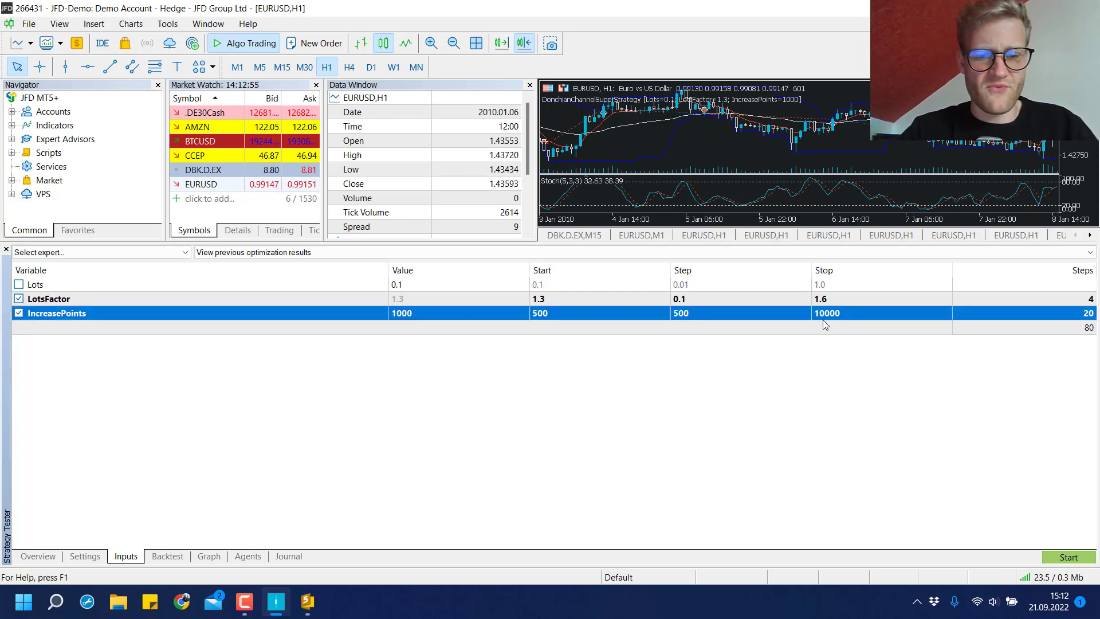
pyautogui.click(823, 318)
pyautogui.write('1500')
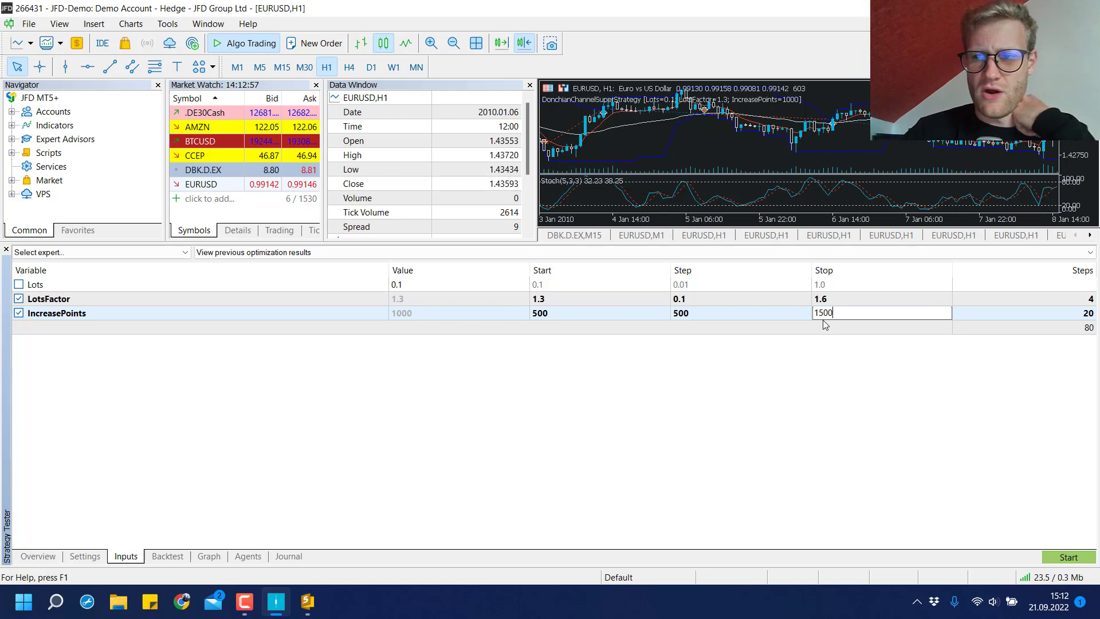
pyautogui.click(754, 298)
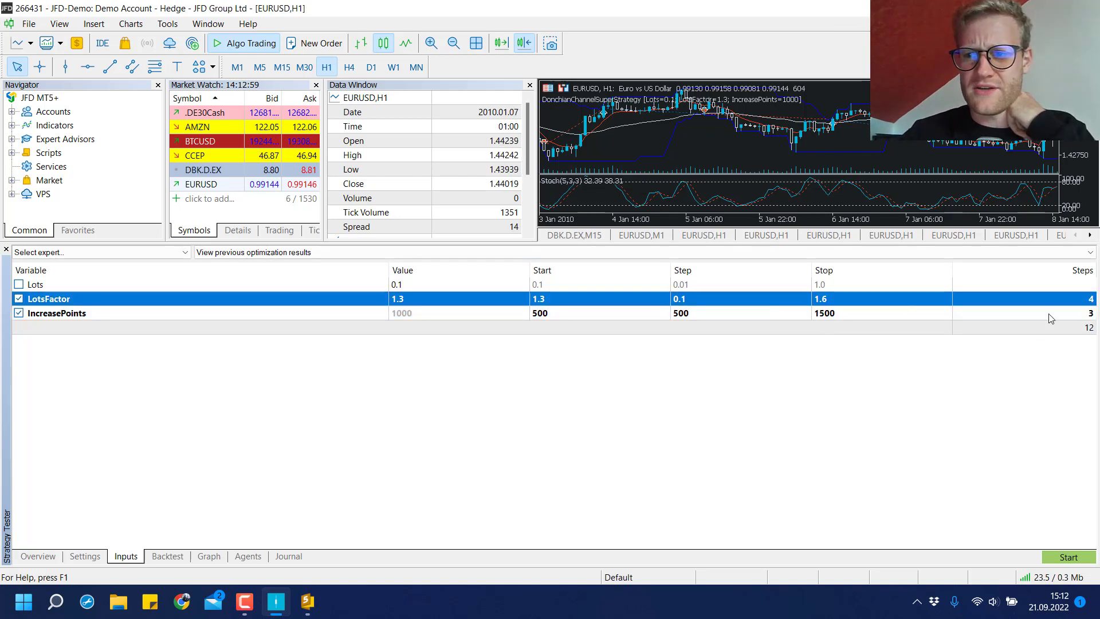
pyautogui.click(1051, 327)
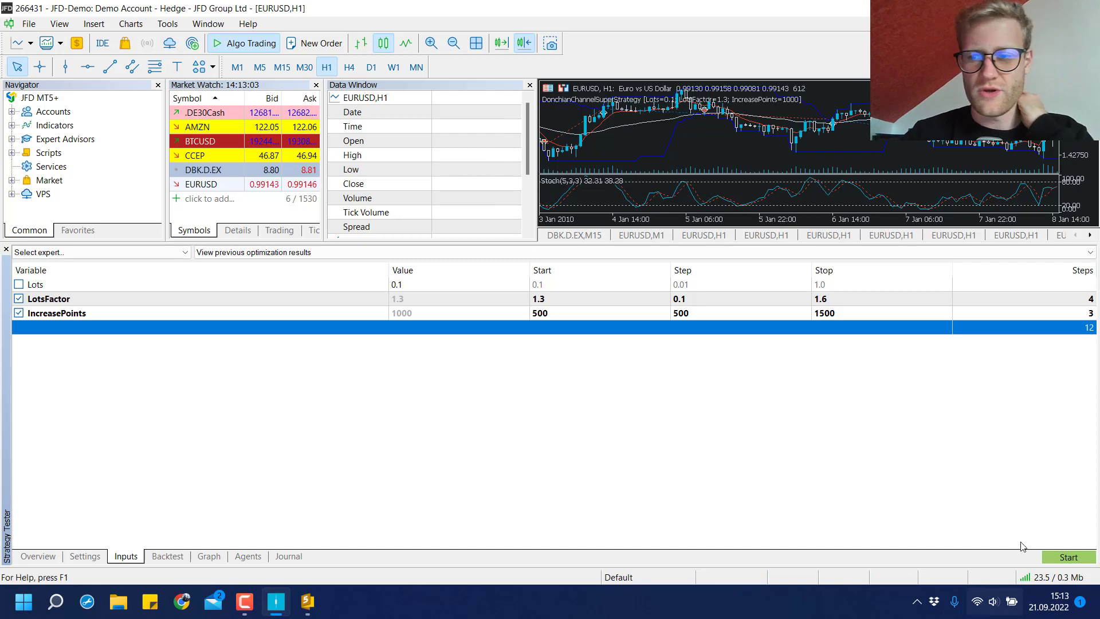
# Run the optimization, checking the tester journal while it runs, and open the optimization results
pyautogui.click(1066, 556)
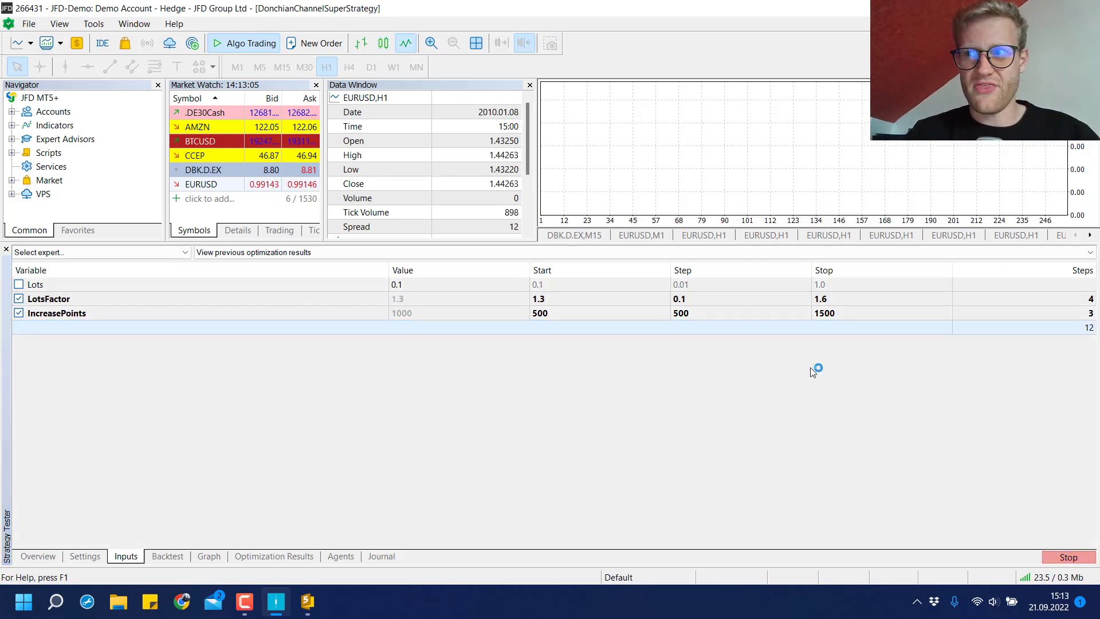
pyautogui.click(268, 556)
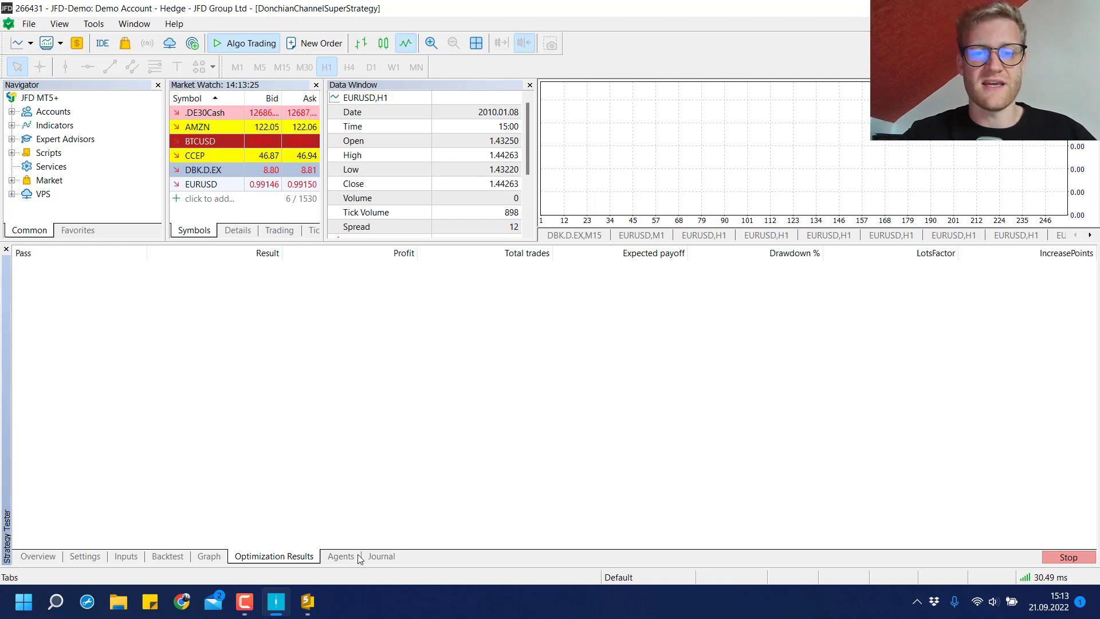
pyautogui.click(381, 556)
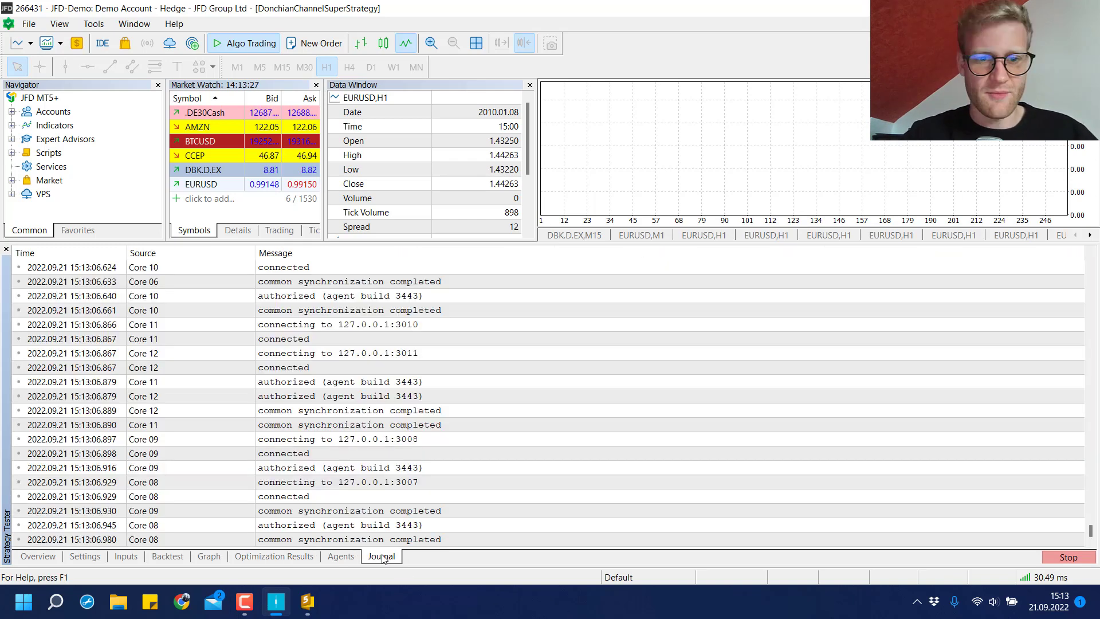
pyautogui.click(260, 556)
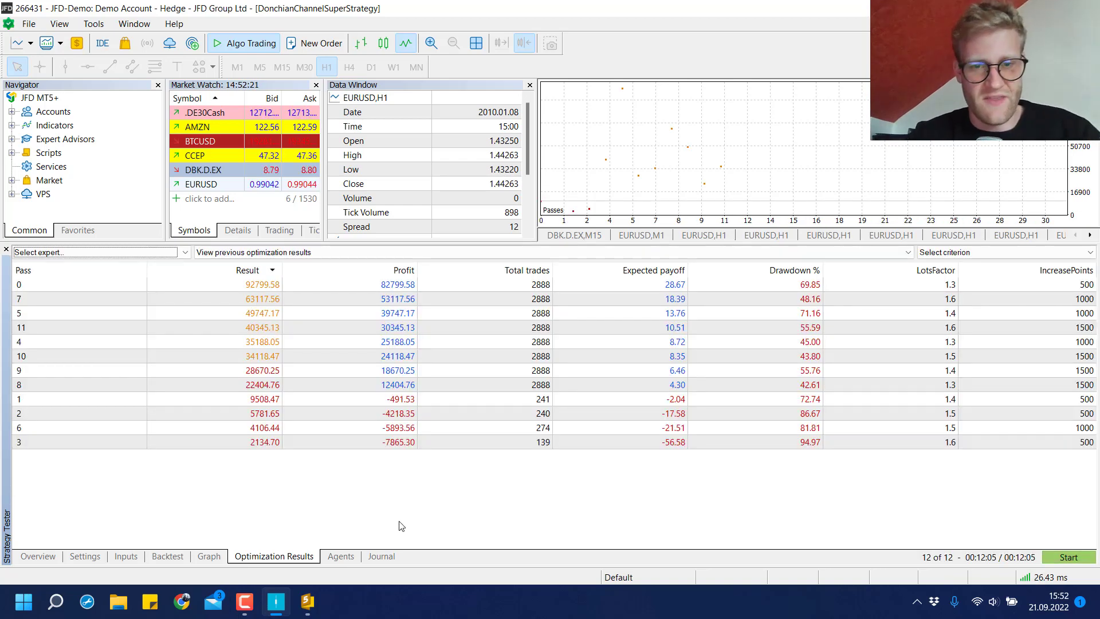
# Compare the result, profit and drawdown of the two highest-ranked optimization passes
pyautogui.click(300, 283)
pyautogui.click(336, 301)
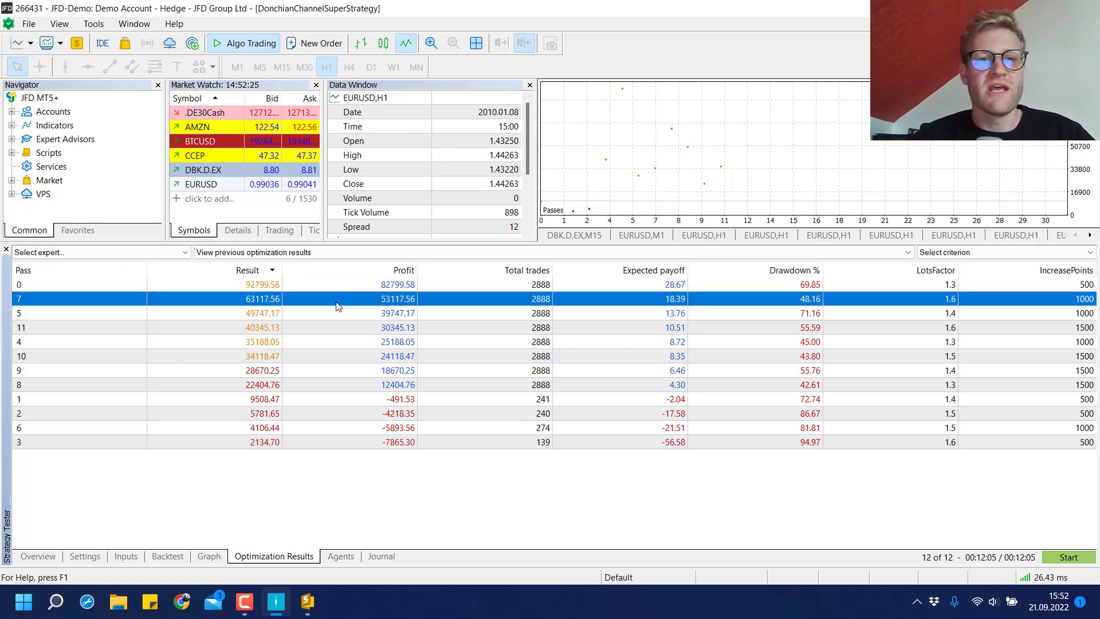
pyautogui.press('Up')
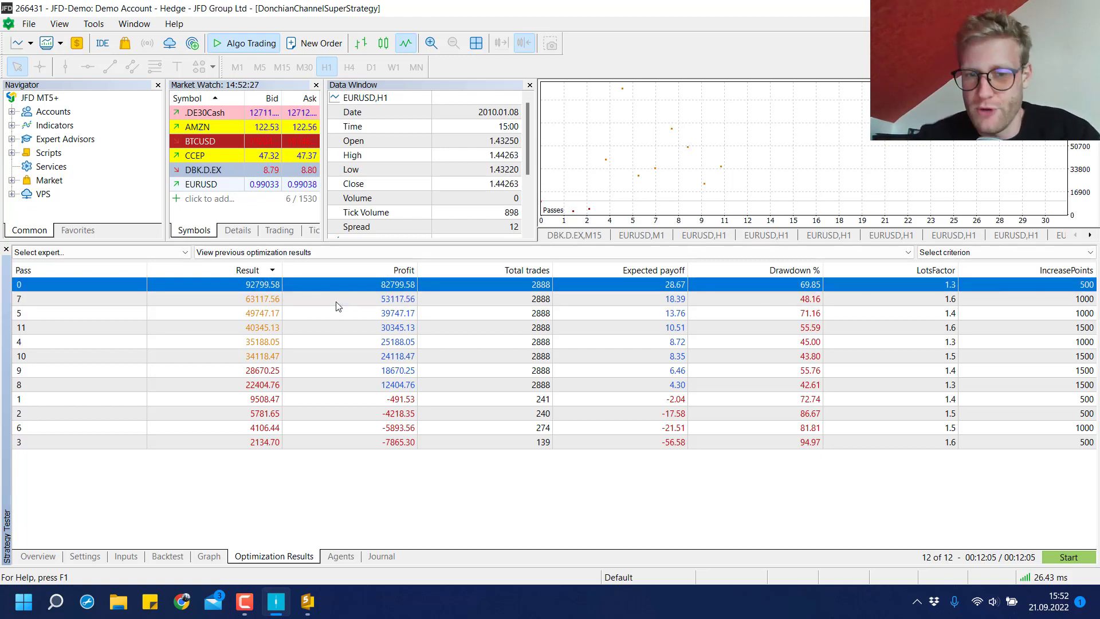
# Examine the lowest-ranked optimization passes for their profit, trade count, LotsFactor and IncreasePoints values
pyautogui.click(981, 439)
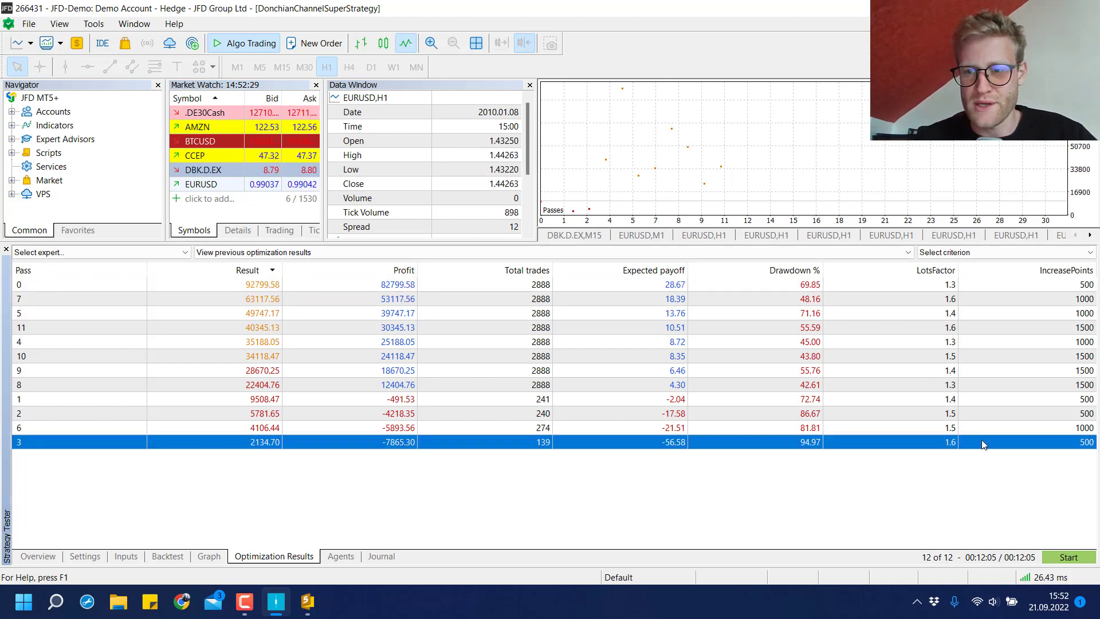
pyautogui.press('Up')
pyautogui.press('Down')
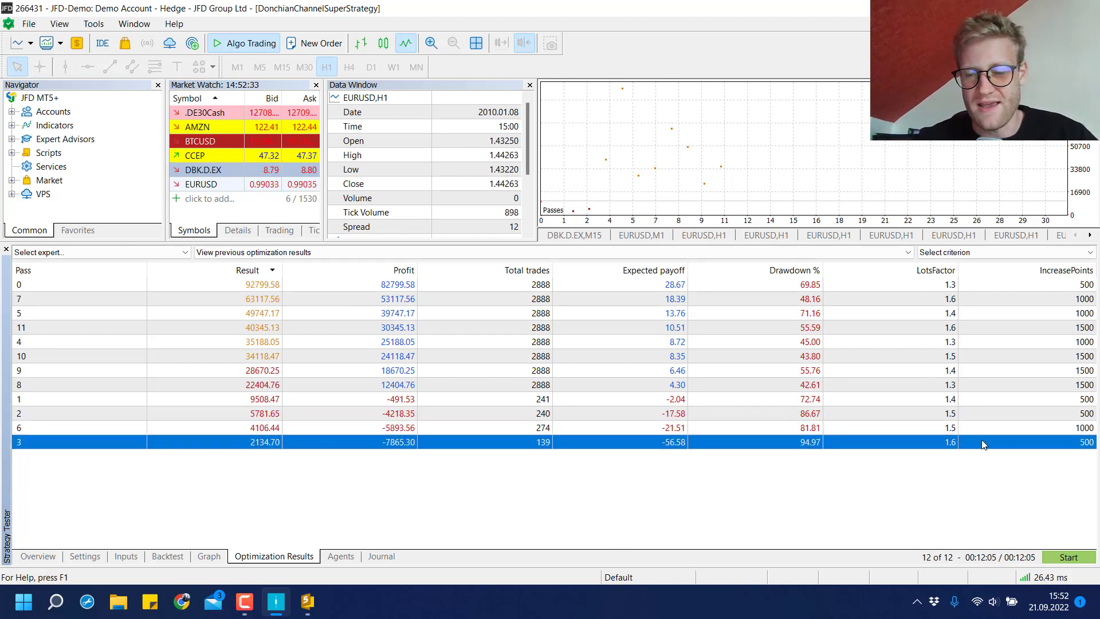
pyautogui.press('Up')
pyautogui.press('Up')
pyautogui.press('Down')
pyautogui.press('Down')
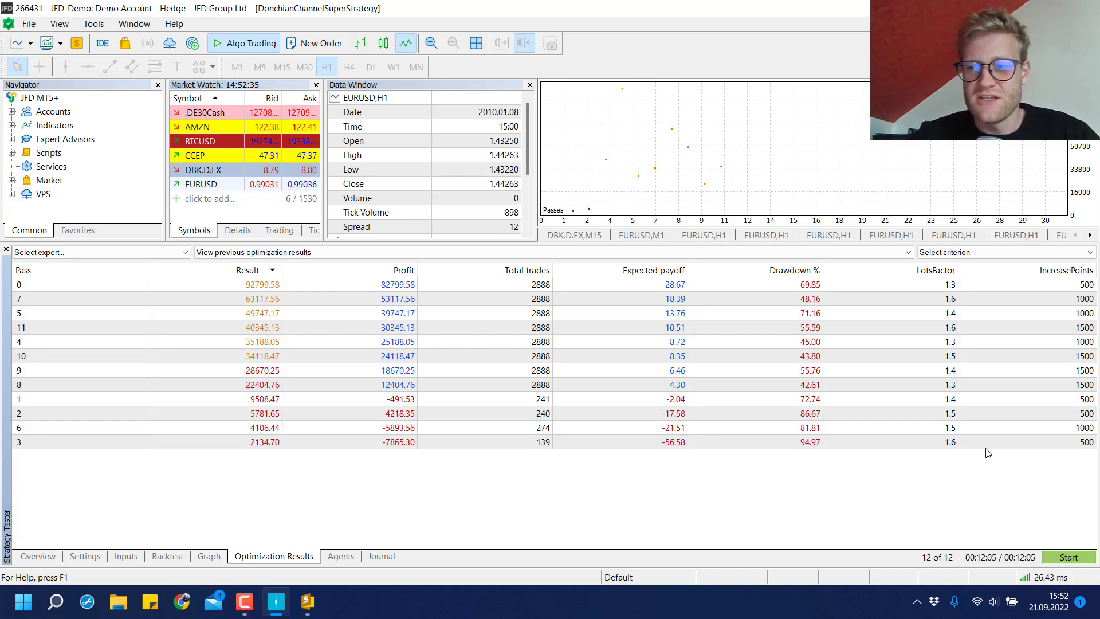
pyautogui.press('Up')
pyautogui.press('Up')
pyautogui.press('Down')
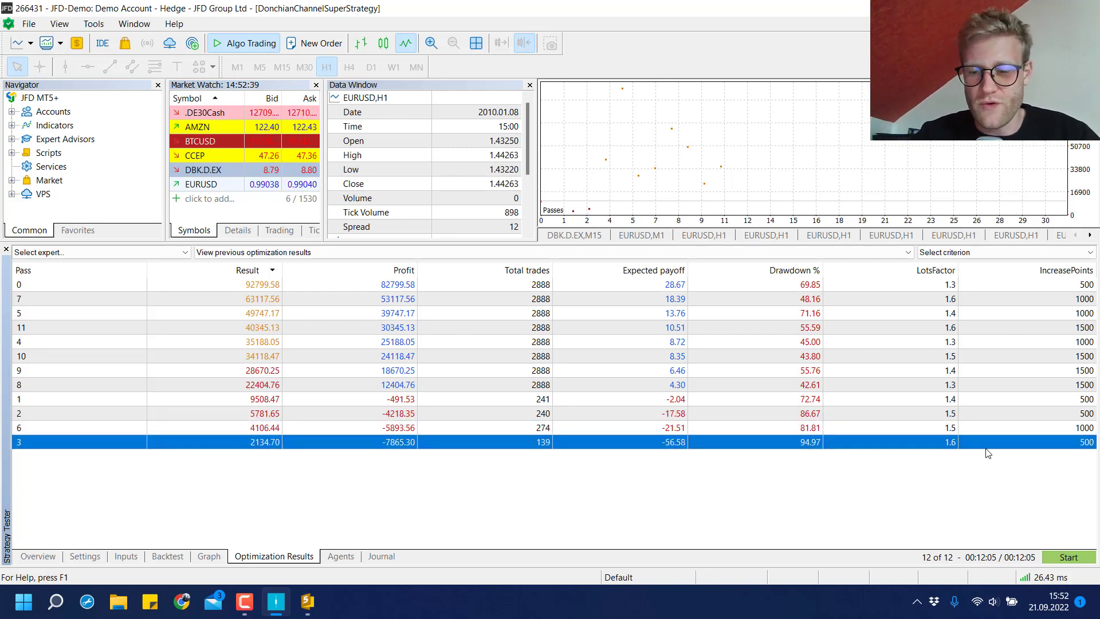
pyautogui.press('Up')
pyautogui.press('Up')
pyautogui.press('Down')
pyautogui.press('Down')
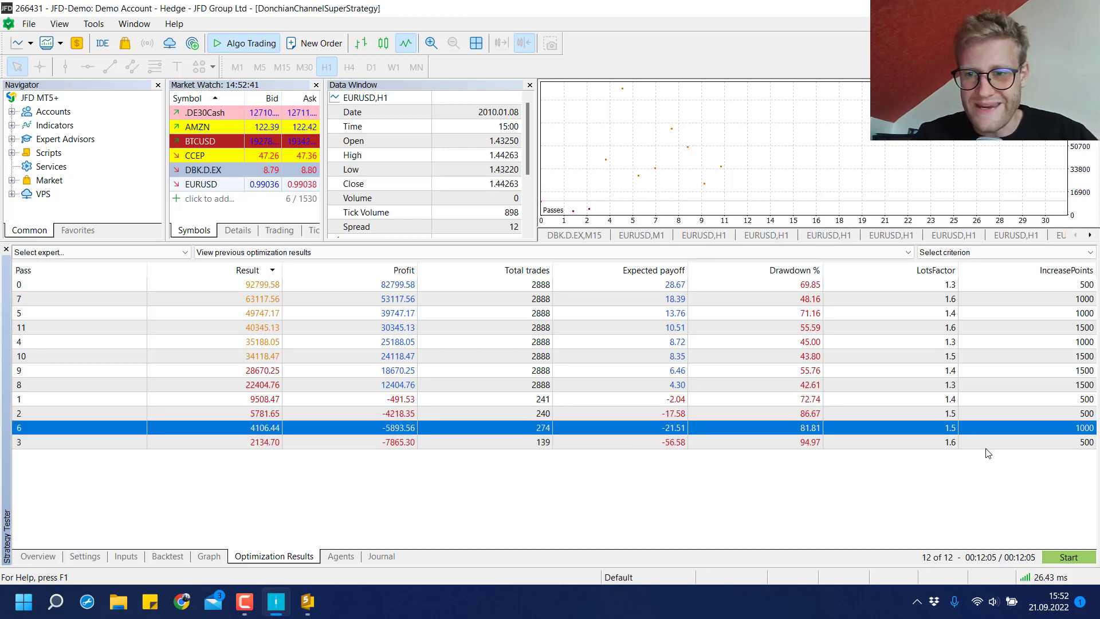
pyautogui.press('Up')
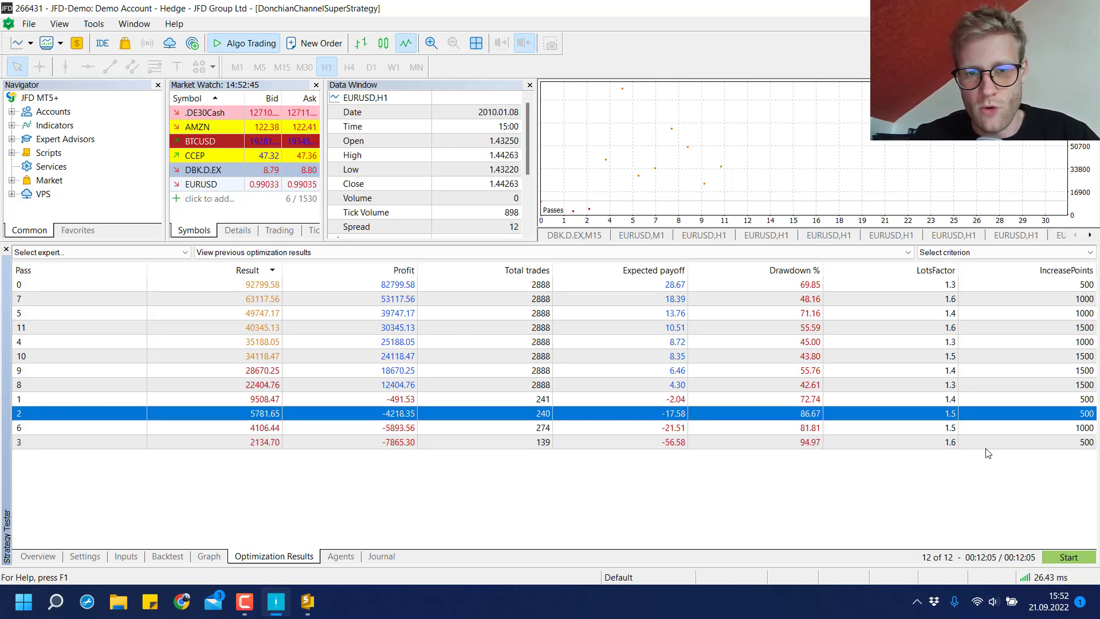
pyautogui.press('Down')
pyautogui.press('Down')
# Review the LotsFactor and IncreasePoints combinations of the profitable passes up to the best-ranked one
pyautogui.press('Up')
pyautogui.press('Up')
pyautogui.press('Up')
pyautogui.press('Up')
pyautogui.press('Up')
pyautogui.press('Up')
pyautogui.press('Up')
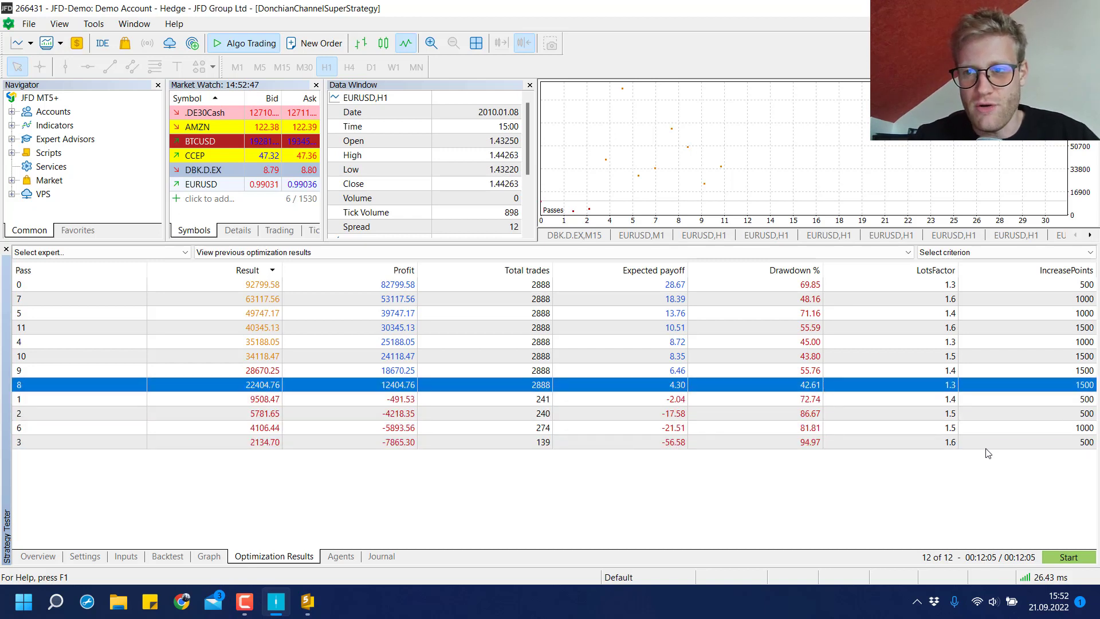
pyautogui.press('Up')
pyautogui.press('Up')
pyautogui.press('Down')
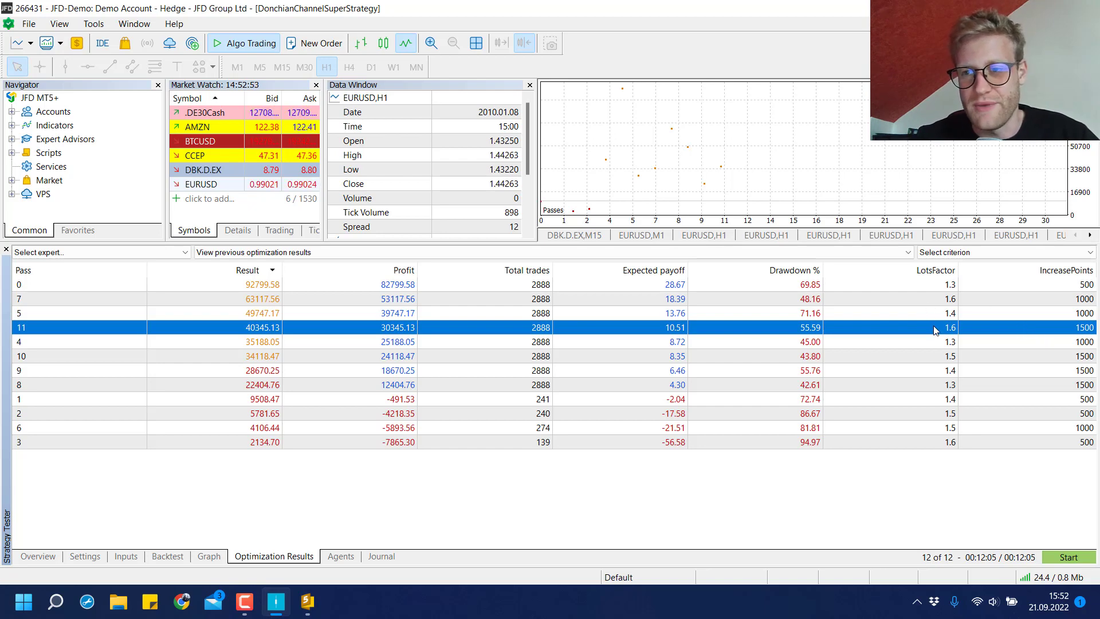
pyautogui.click(954, 286)
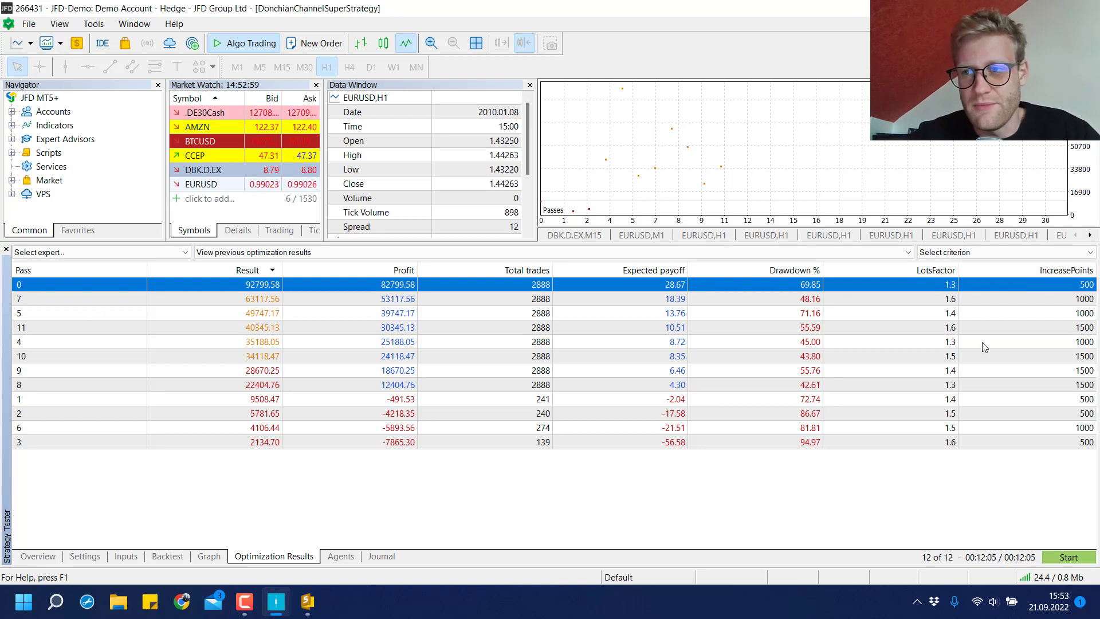
# Go through the optimization passes from best to worst, comparing their LotsFactor and IncreasePoints settings
pyautogui.click(920, 325)
pyautogui.press('Up')
pyautogui.press('Up')
pyautogui.press('Up')
pyautogui.press('Down')
pyautogui.press('Down')
pyautogui.press('Down')
pyautogui.press('Down')
pyautogui.press('Down')
pyautogui.press('Down')
pyautogui.press('Down')
pyautogui.press('Down')
pyautogui.press('Down')
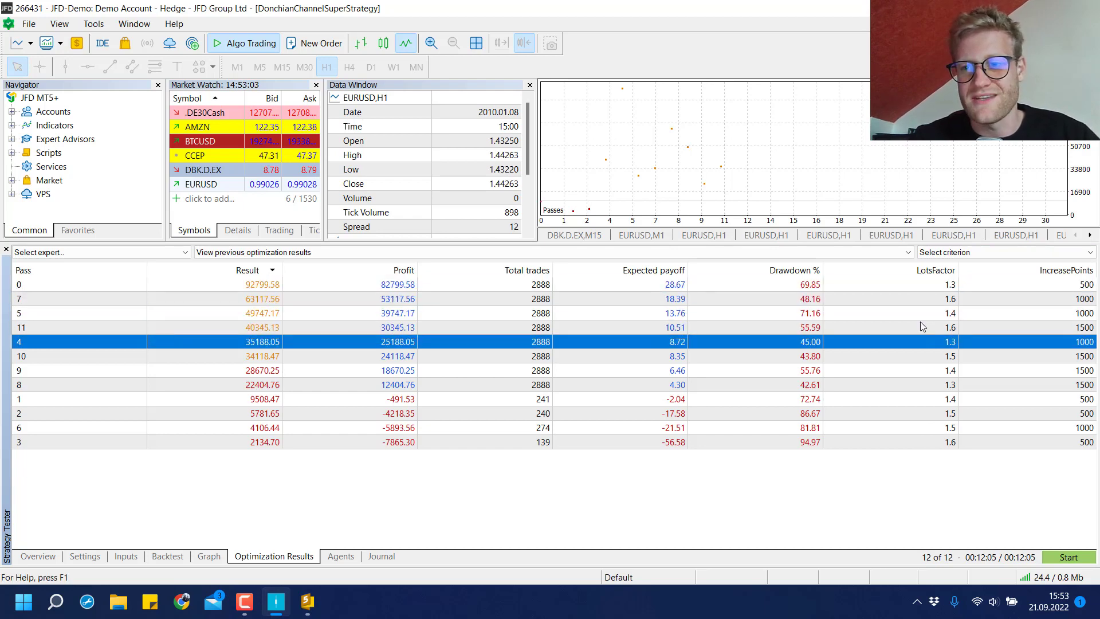
pyautogui.press('Down')
pyautogui.press('Down')
# Inspect the profit and drawdown of the four losing passes at the end of the ranking
pyautogui.press('Up')
pyautogui.press('Up')
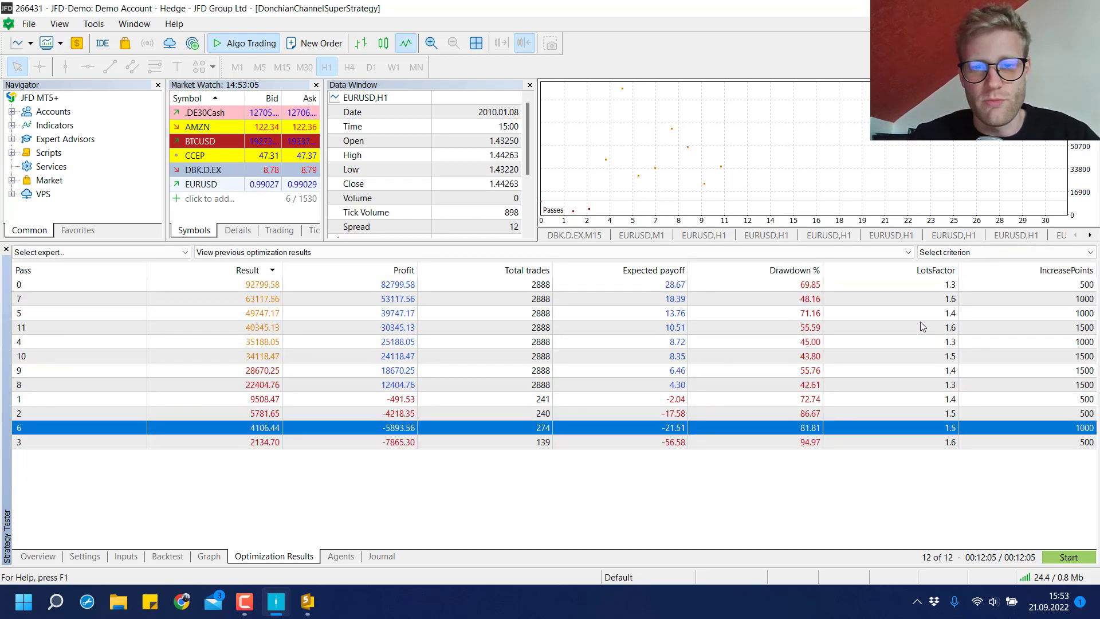
pyautogui.press('Down')
pyautogui.press('Down')
pyautogui.press('Up')
pyautogui.press('Up')
pyautogui.press('Down')
pyautogui.press('Down')
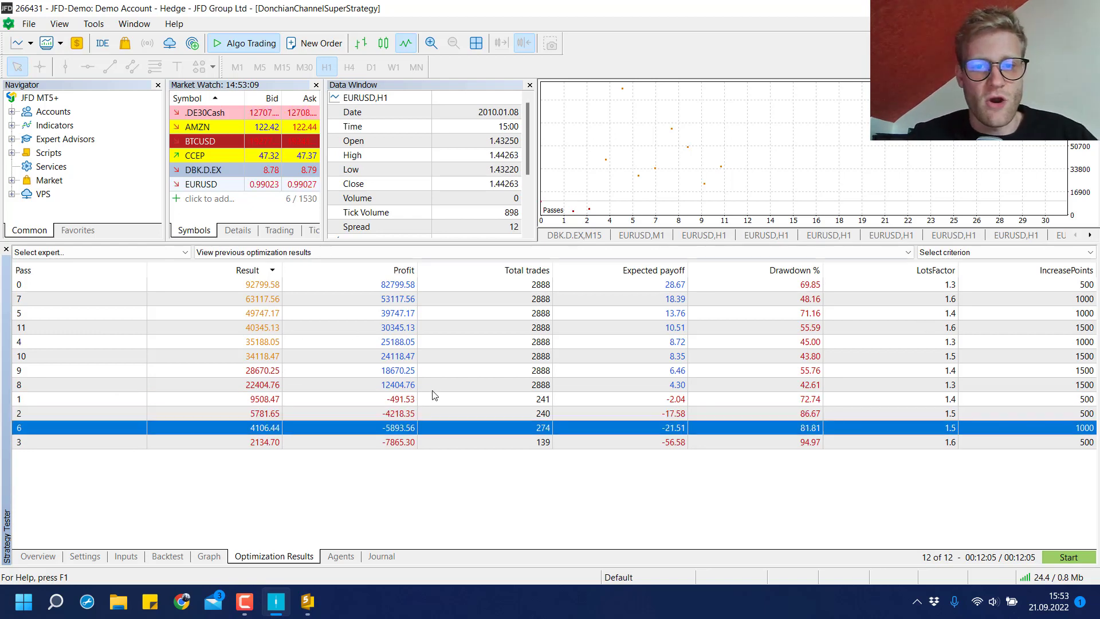
pyautogui.press('Up')
pyautogui.press('Up')
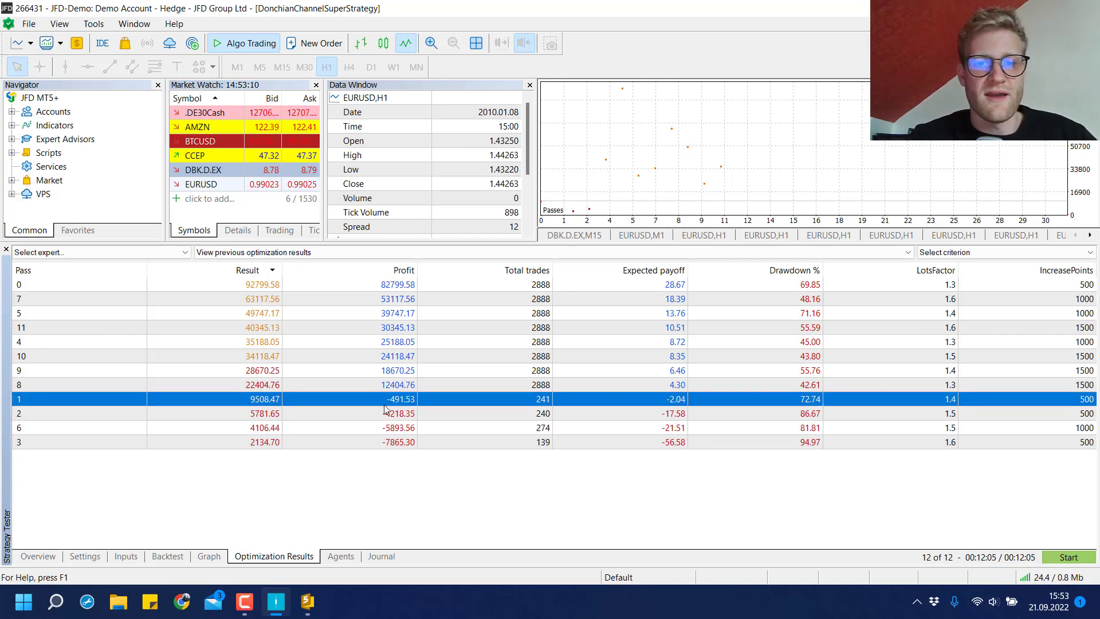
# Compare the best-ranked pass with the losing passes that use an IncreasePoints value of 500 or 1000
pyautogui.click(385, 284)
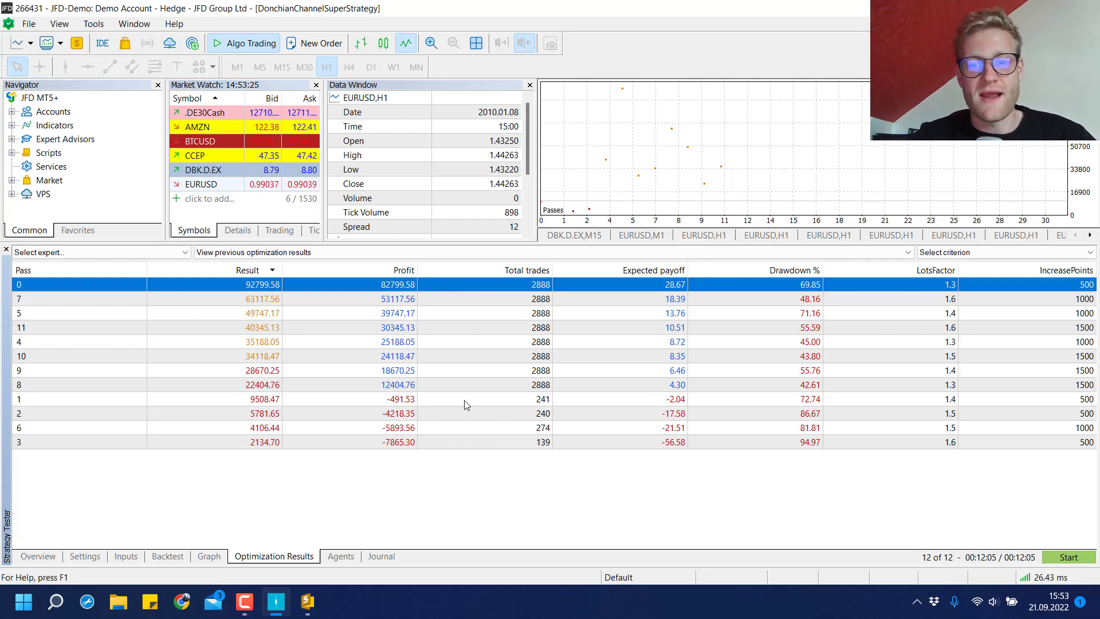
pyautogui.click(428, 407)
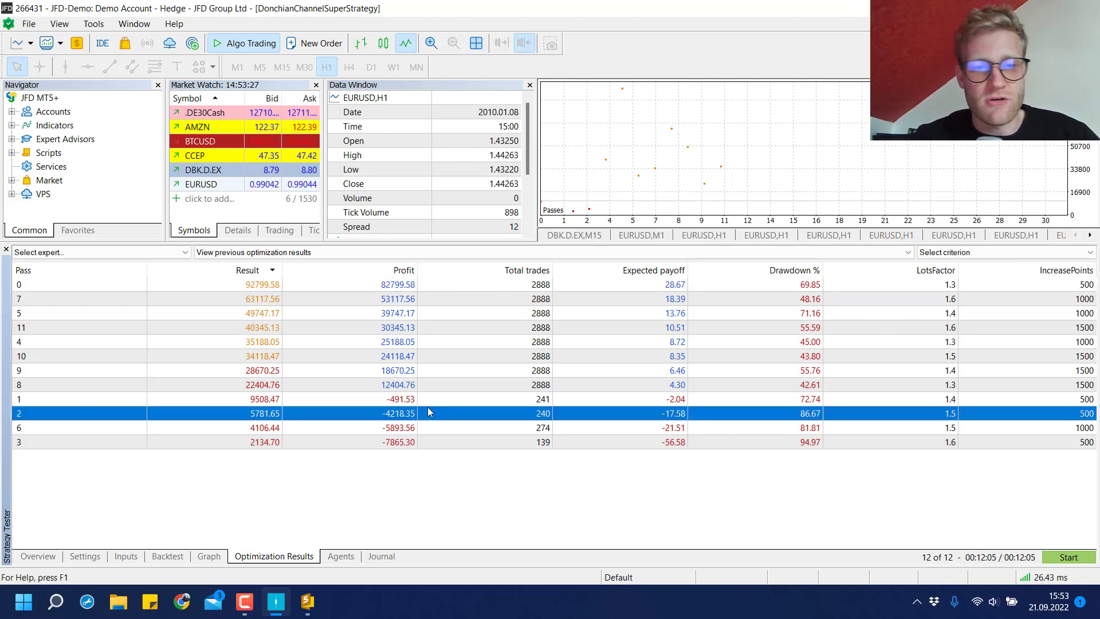
pyautogui.press('Down')
pyautogui.press('Down')
pyautogui.click(427, 407)
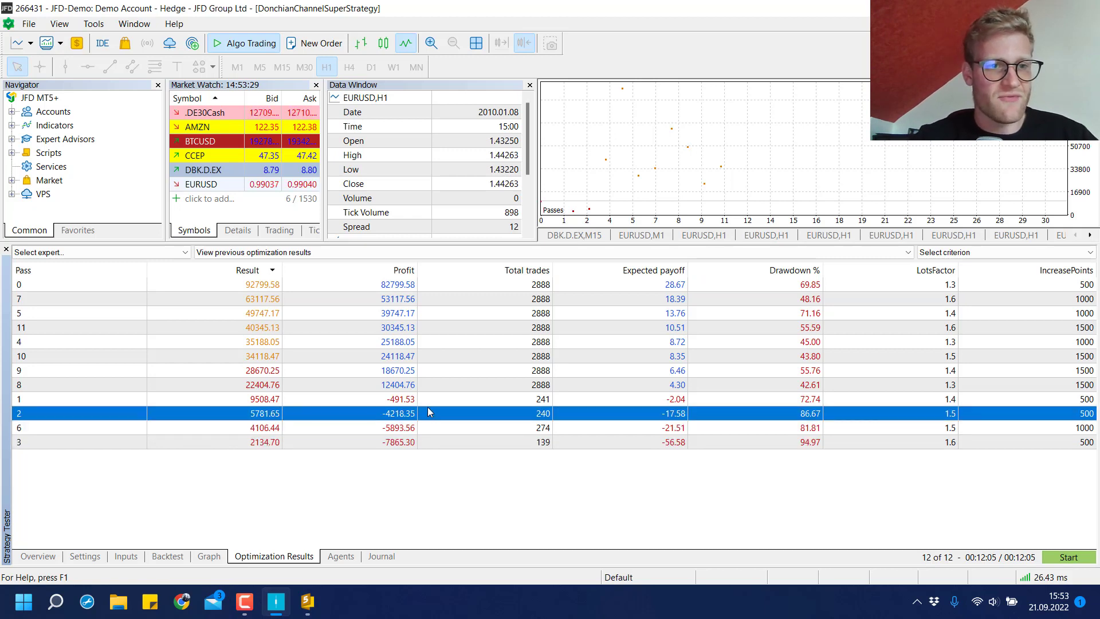
pyautogui.press('Up')
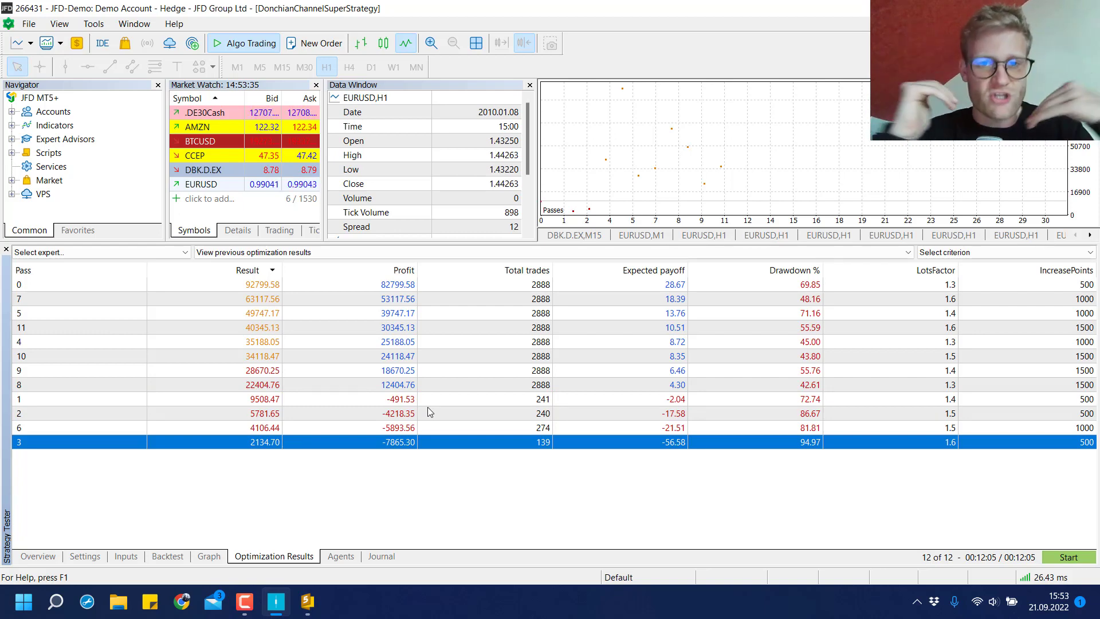
# Review the losing passes again, continuing up through the profitable passes to the best-ranked one
pyautogui.click(427, 407)
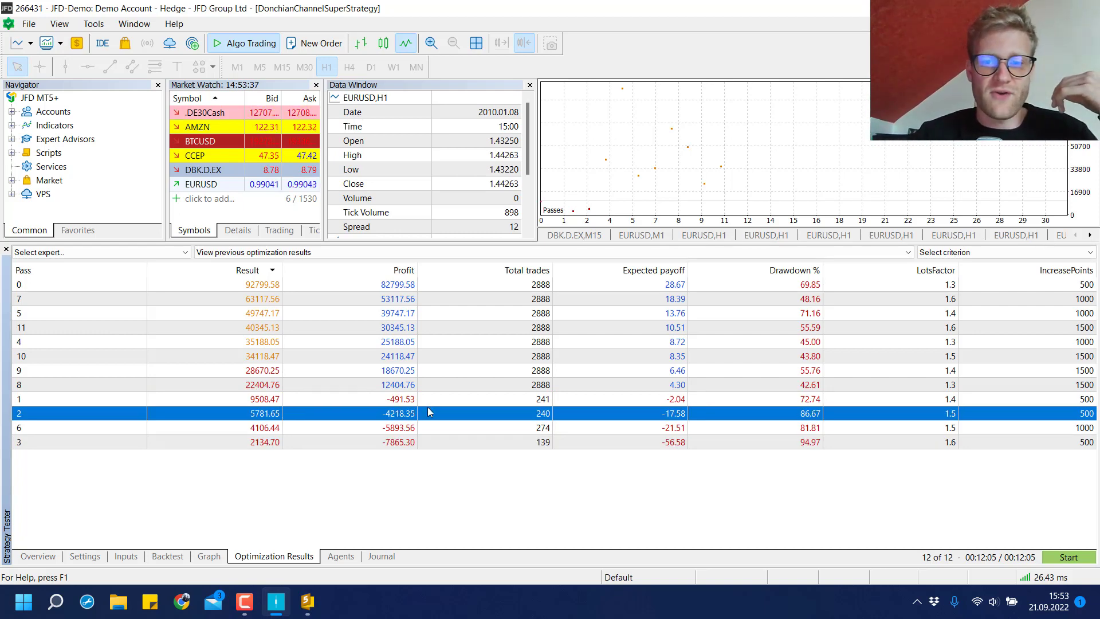
pyautogui.press('Down')
pyautogui.press('Down')
pyautogui.press('Up')
pyautogui.press('Up')
pyautogui.press('Up')
pyautogui.press('Up')
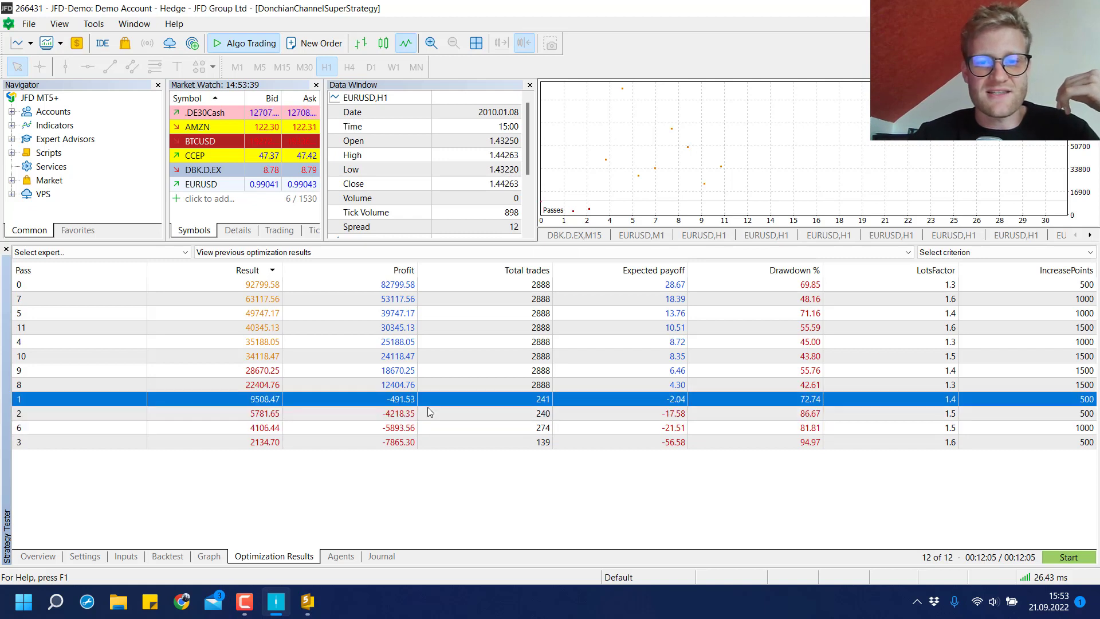
pyautogui.press('Up')
pyautogui.press('Up')
pyautogui.press('Up')
pyautogui.press('Up')
pyautogui.press('Up')
pyautogui.press('Up')
pyautogui.press('Up')
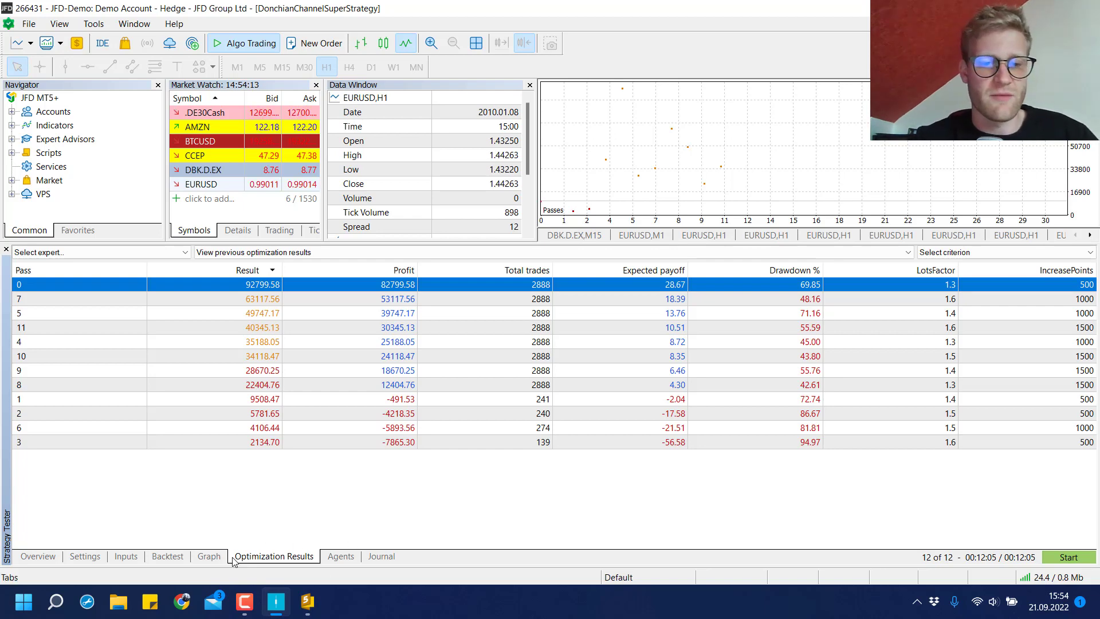
# Run a single backtest of the best-ranked optimization pass, with LotsFactor 1.3 and IncreasePoints 500, and show its balance graph
pyautogui.click(213, 557)
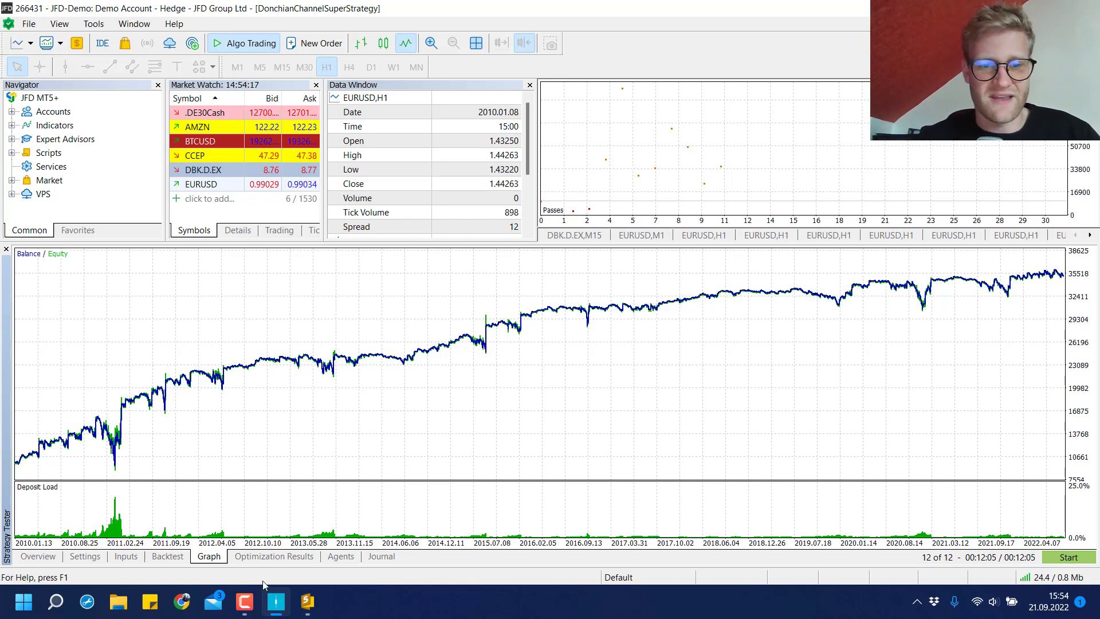
pyautogui.click(243, 558)
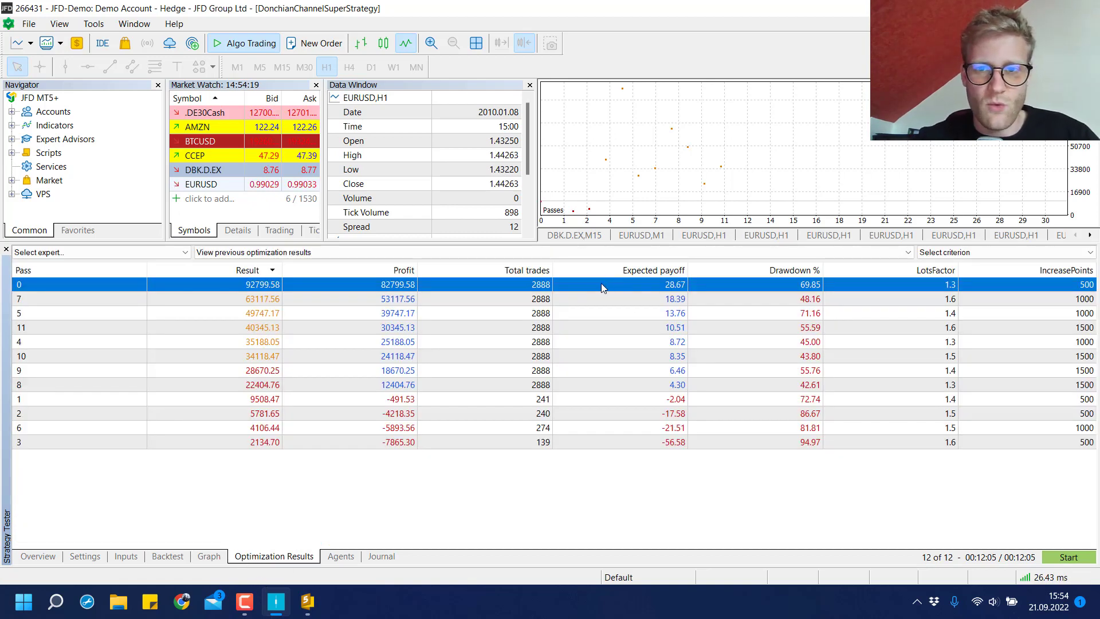
pyautogui.doubleClick(358, 284)
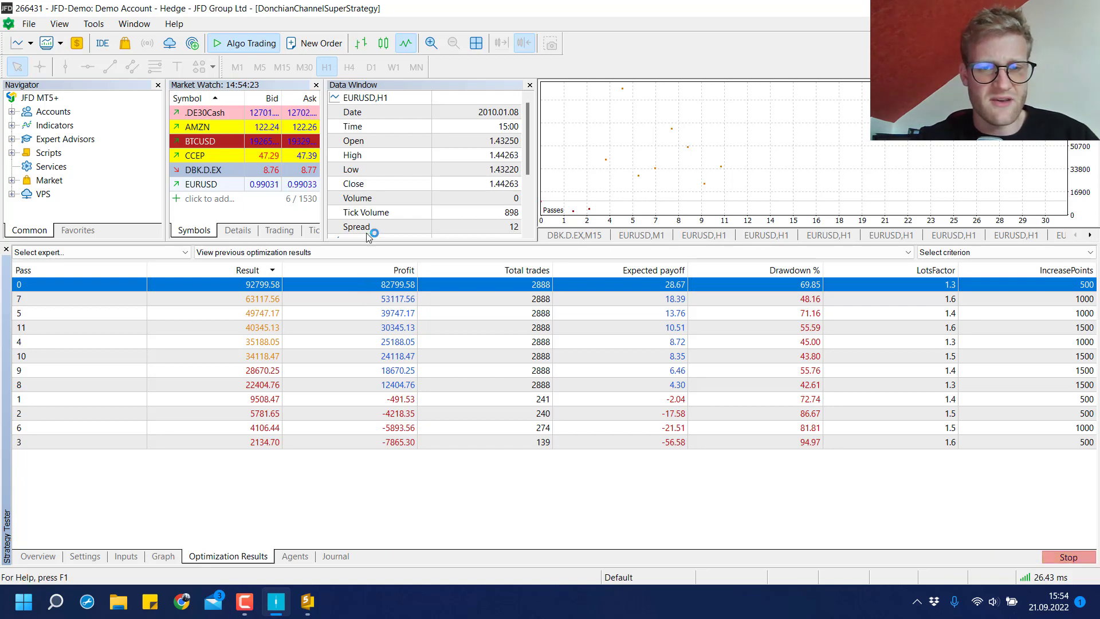
pyautogui.click(164, 557)
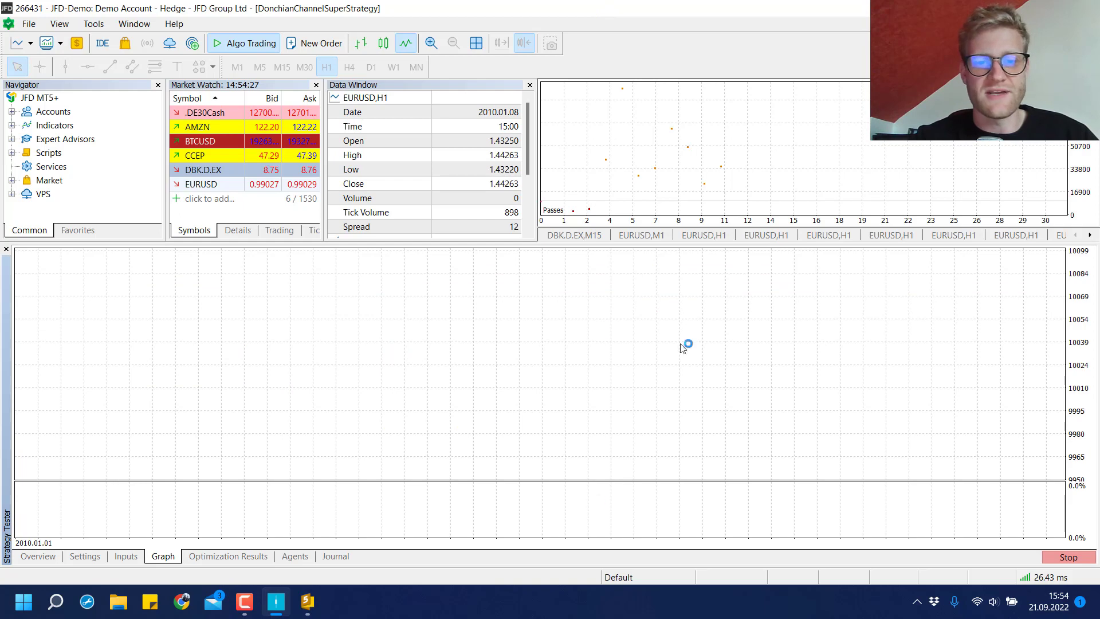